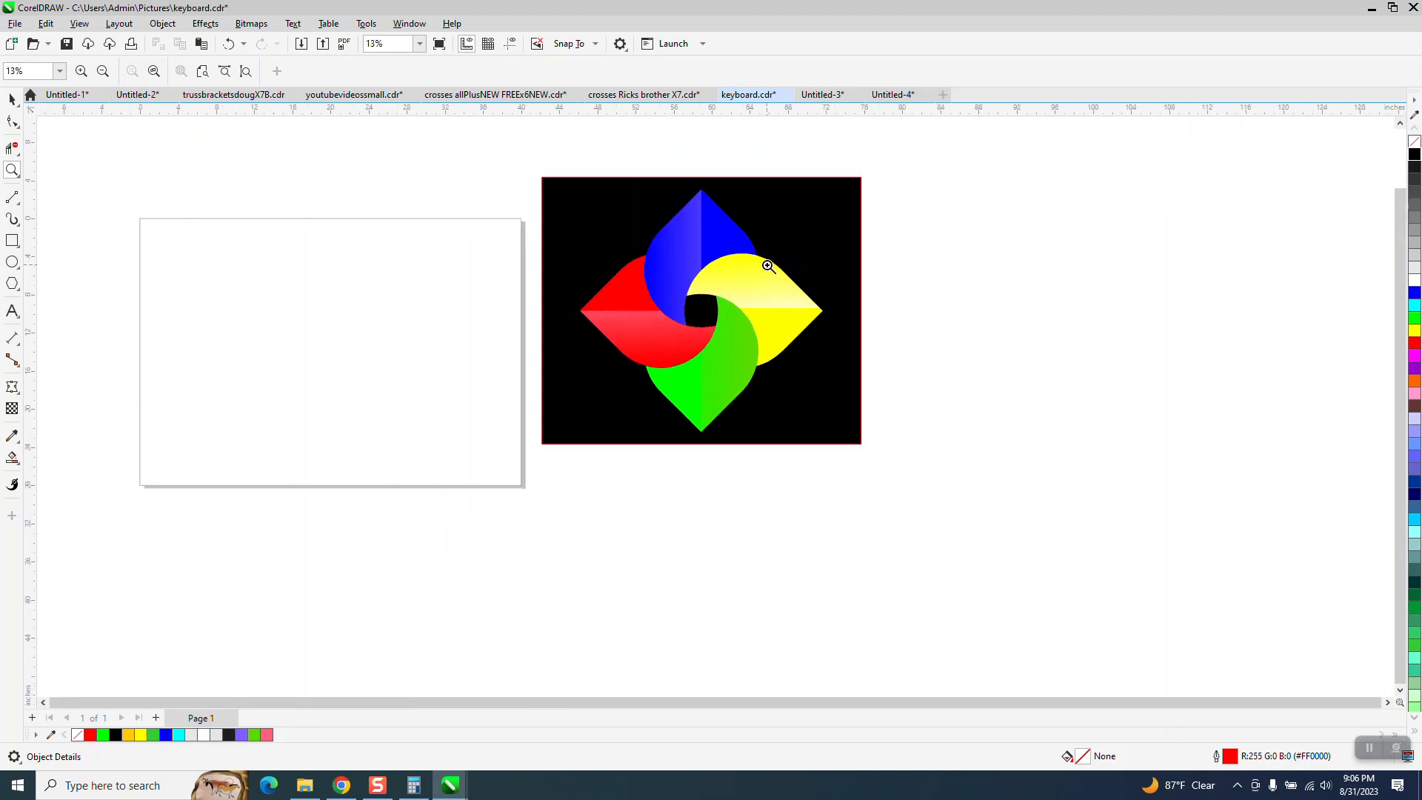
- Draw a circle, set its diameter to 12 inches, and center it on the page
left_click(12, 262)
left_click_drag(428, 301, 289, 387)
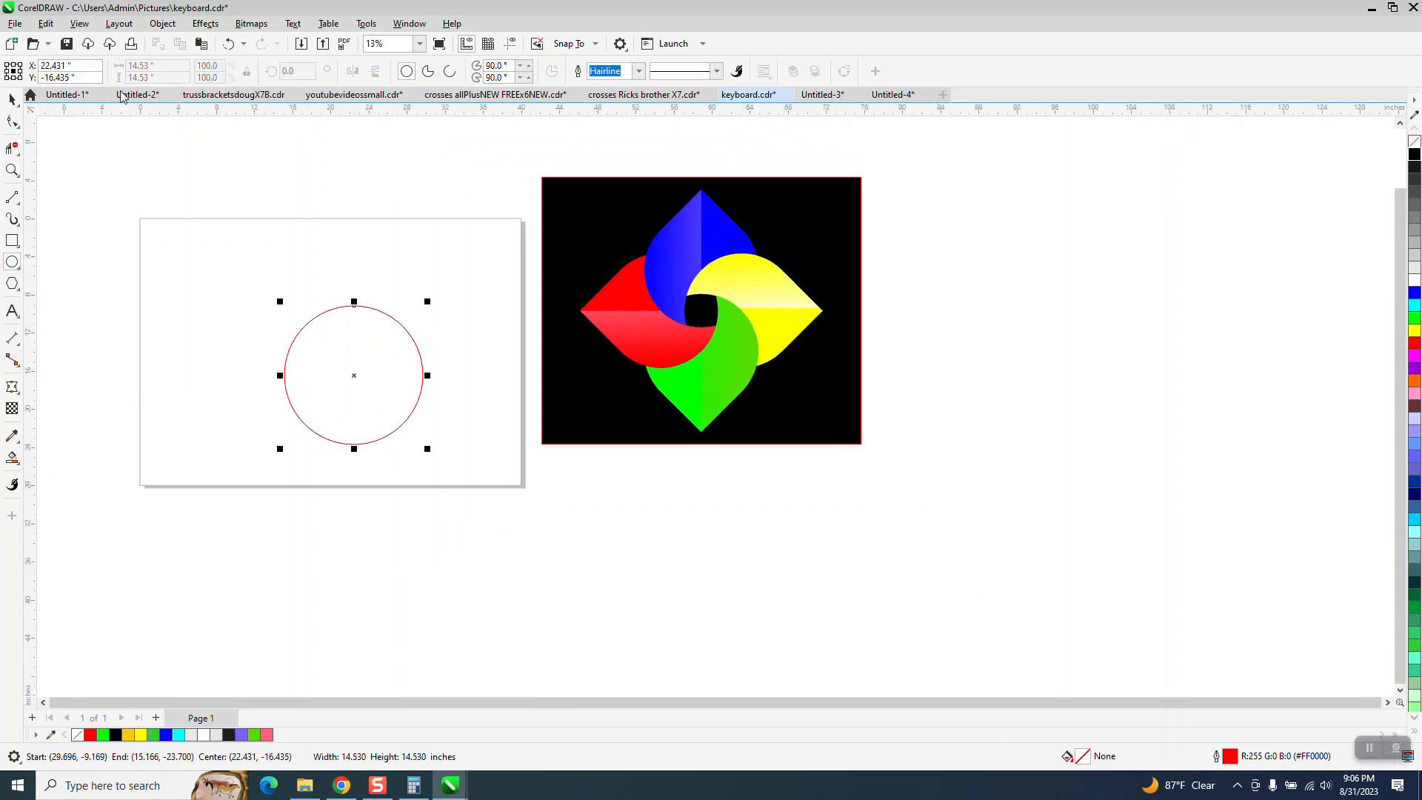
left_click_drag(164, 66, 101, 67)
type("12")
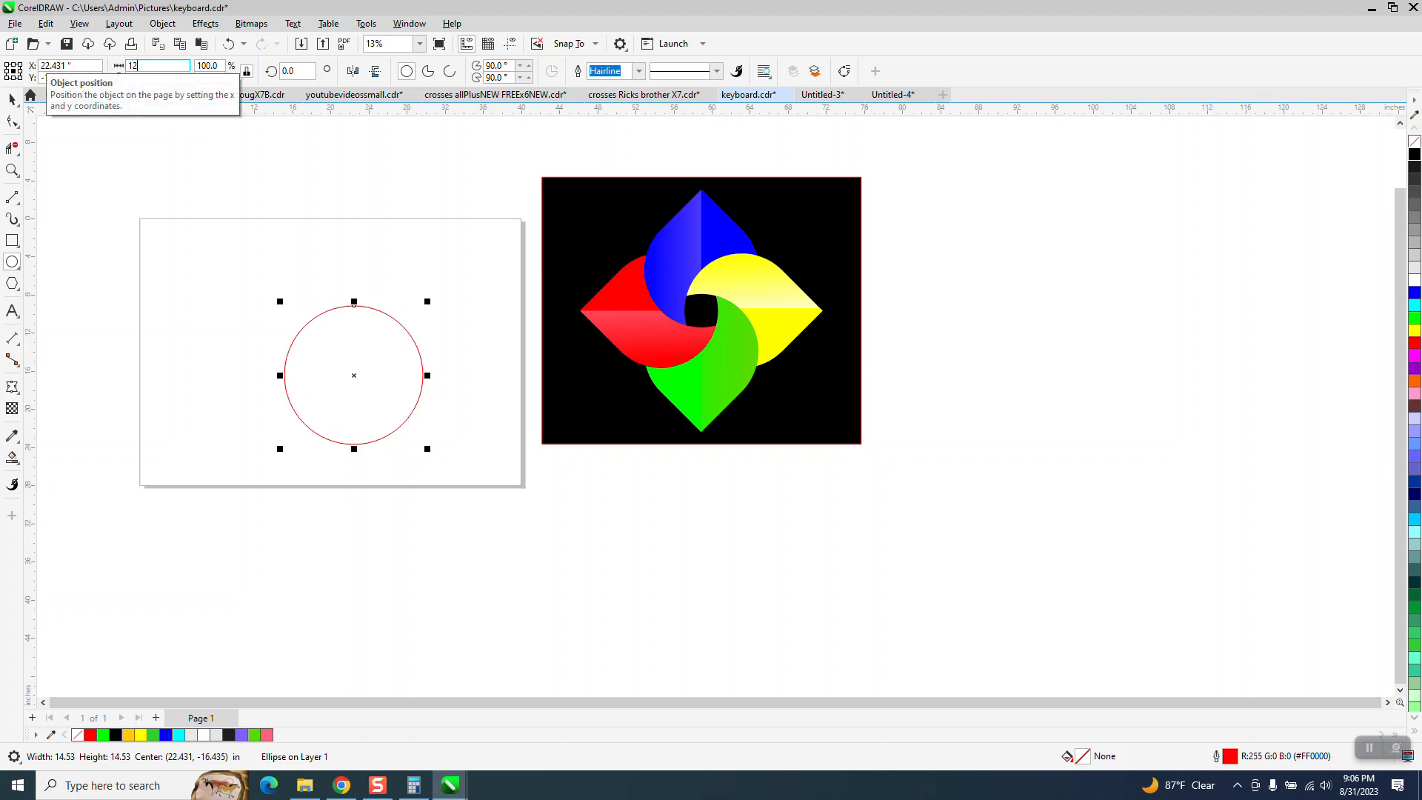
key("Return")
key("p")
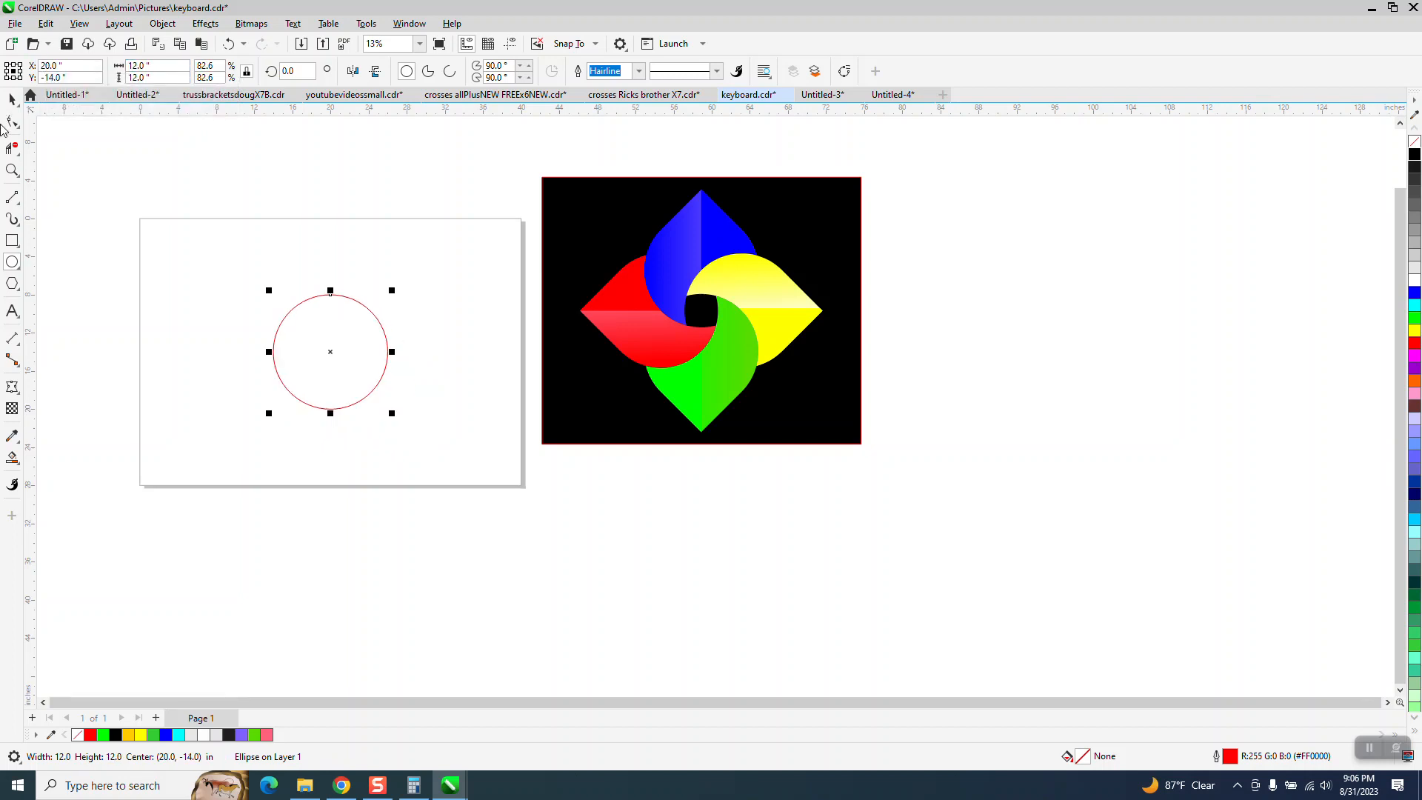
- Draw a square beside the circle, set its size to 6 inches, and center it on the page
left_click_drag(234, 256, 214, 304)
left_click_drag(169, 67, 63, 57)
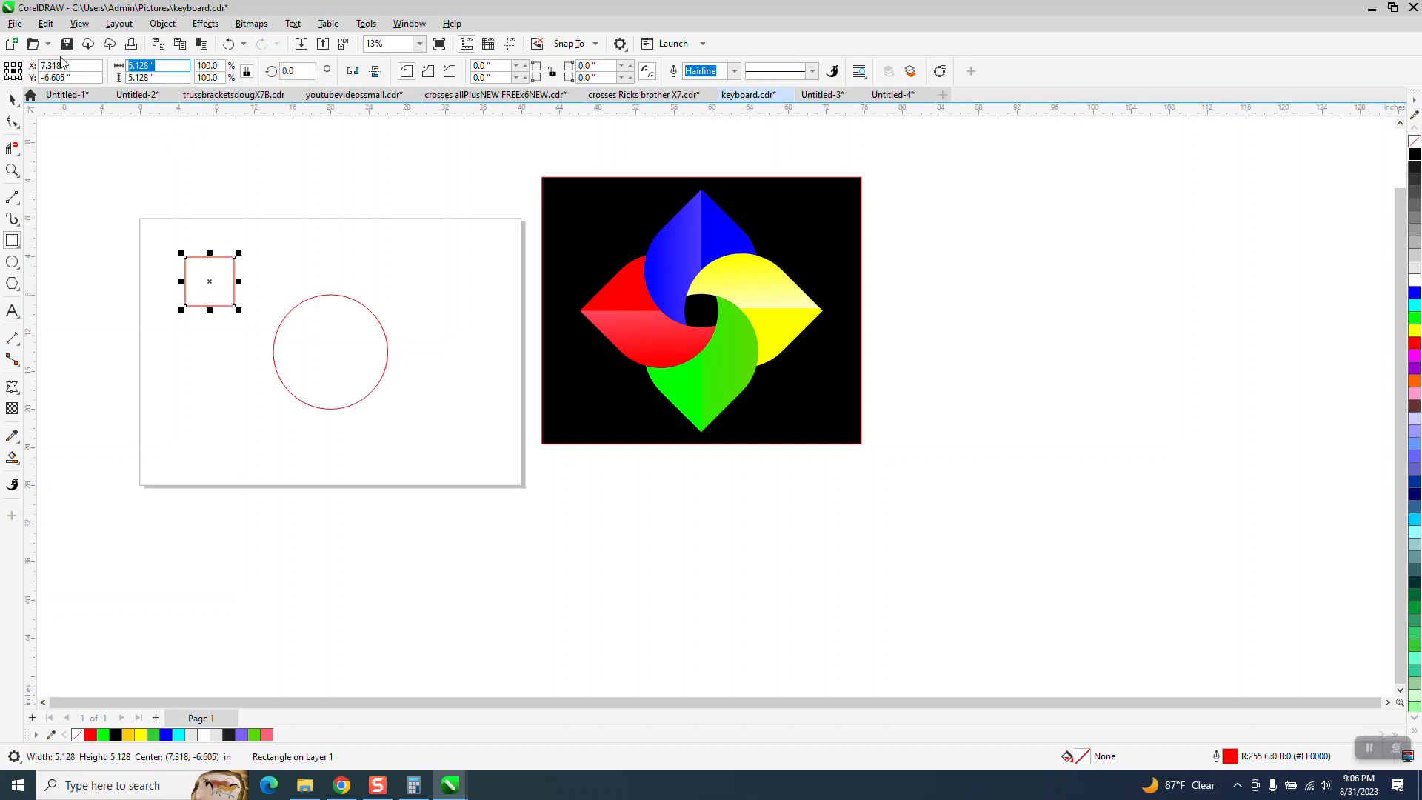
type("6")
key("Return")
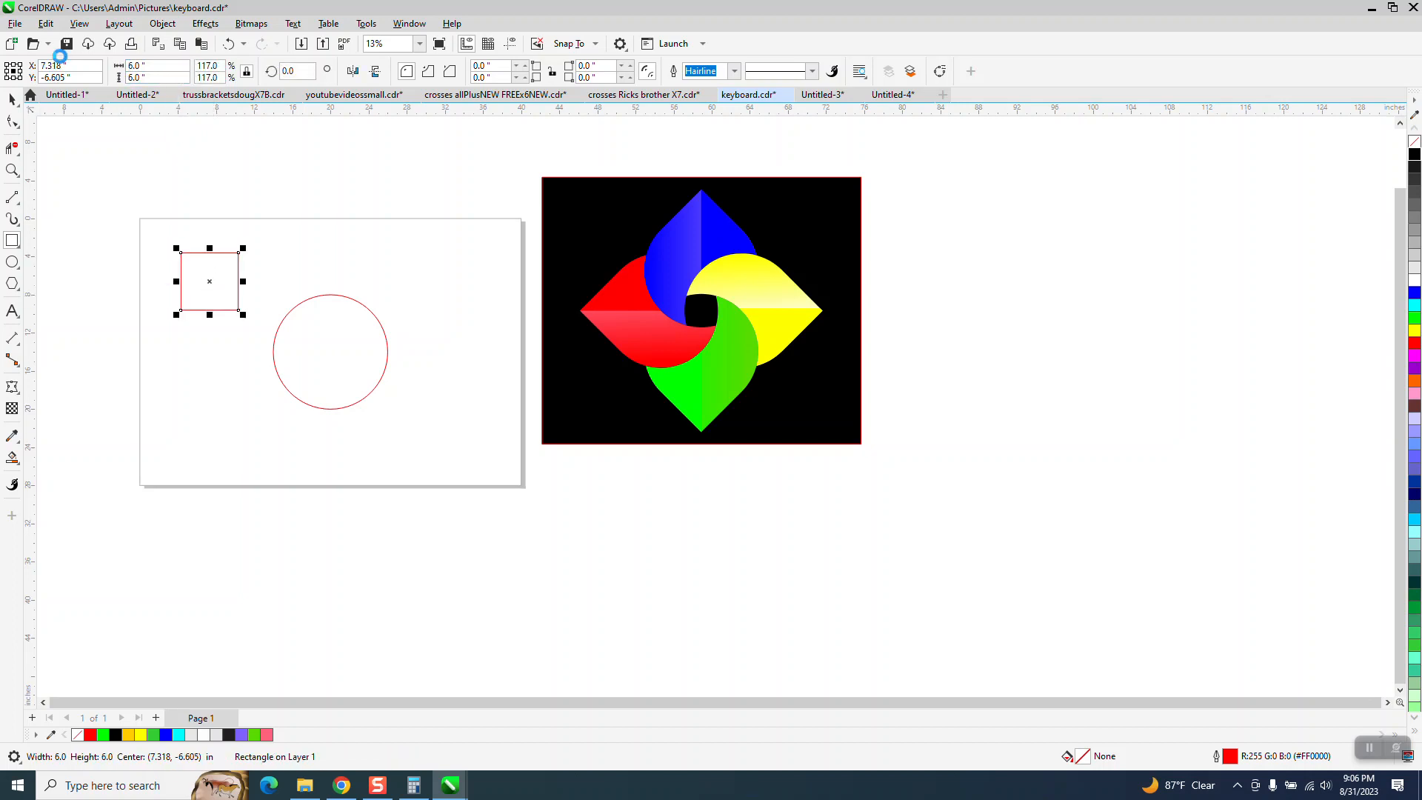
key("p")
- Align the square to the top and left edges of the circle
key("space")
left_click_drag(271, 262, 415, 433)
key("t")
key("l")
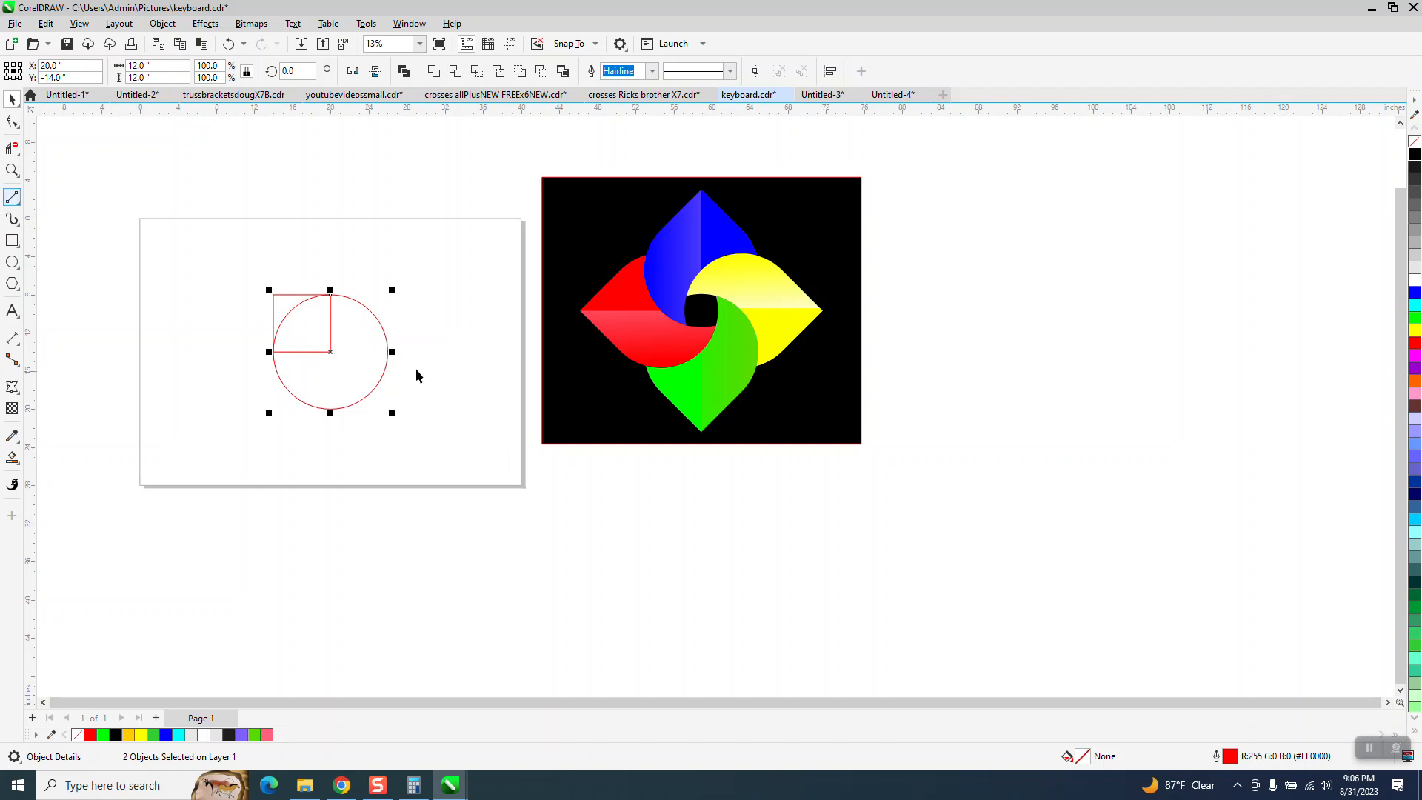
- Duplicate the circle with the copy placed 6 inches to its right
left_click(385, 348)
left_click(399, 261)
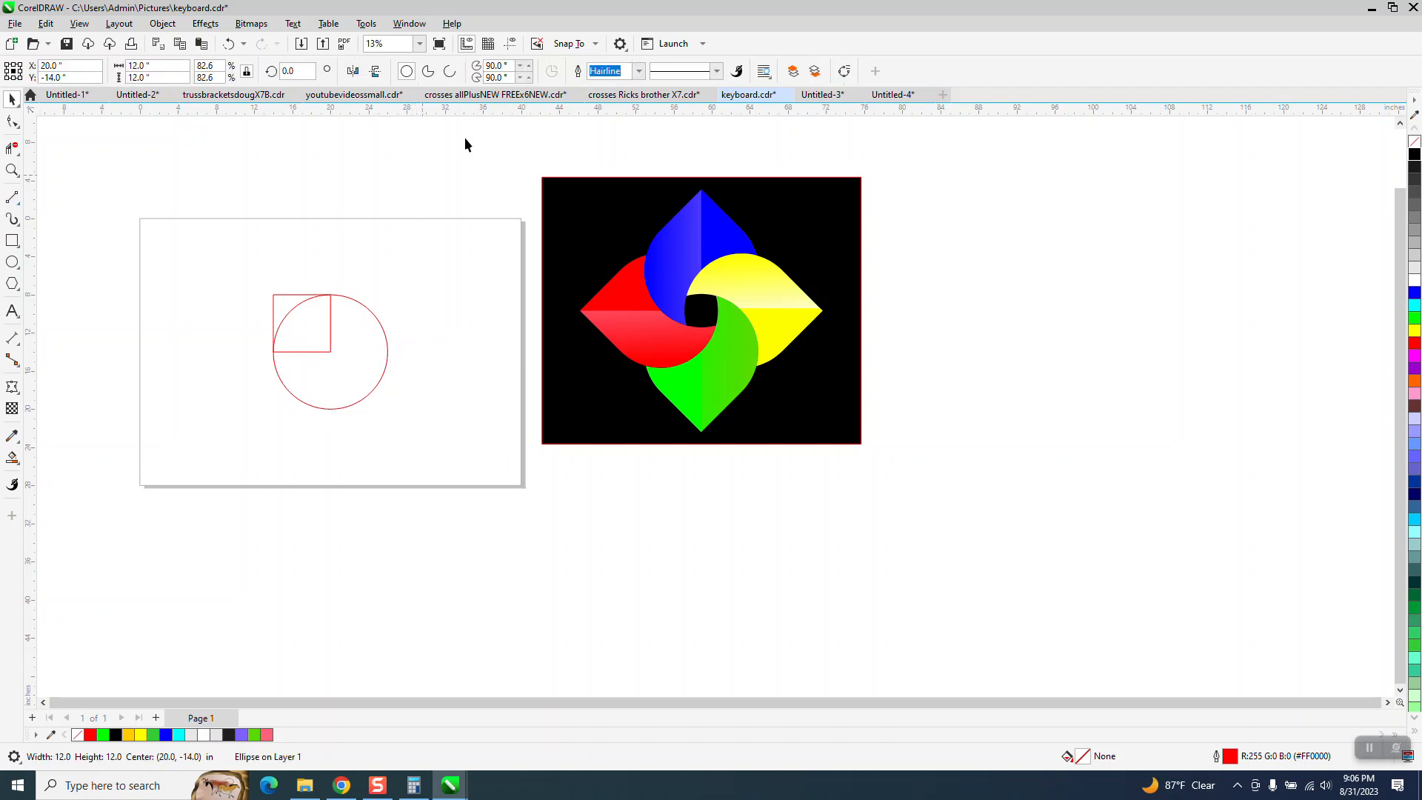
left_click(387, 364)
key("ctrl+d")
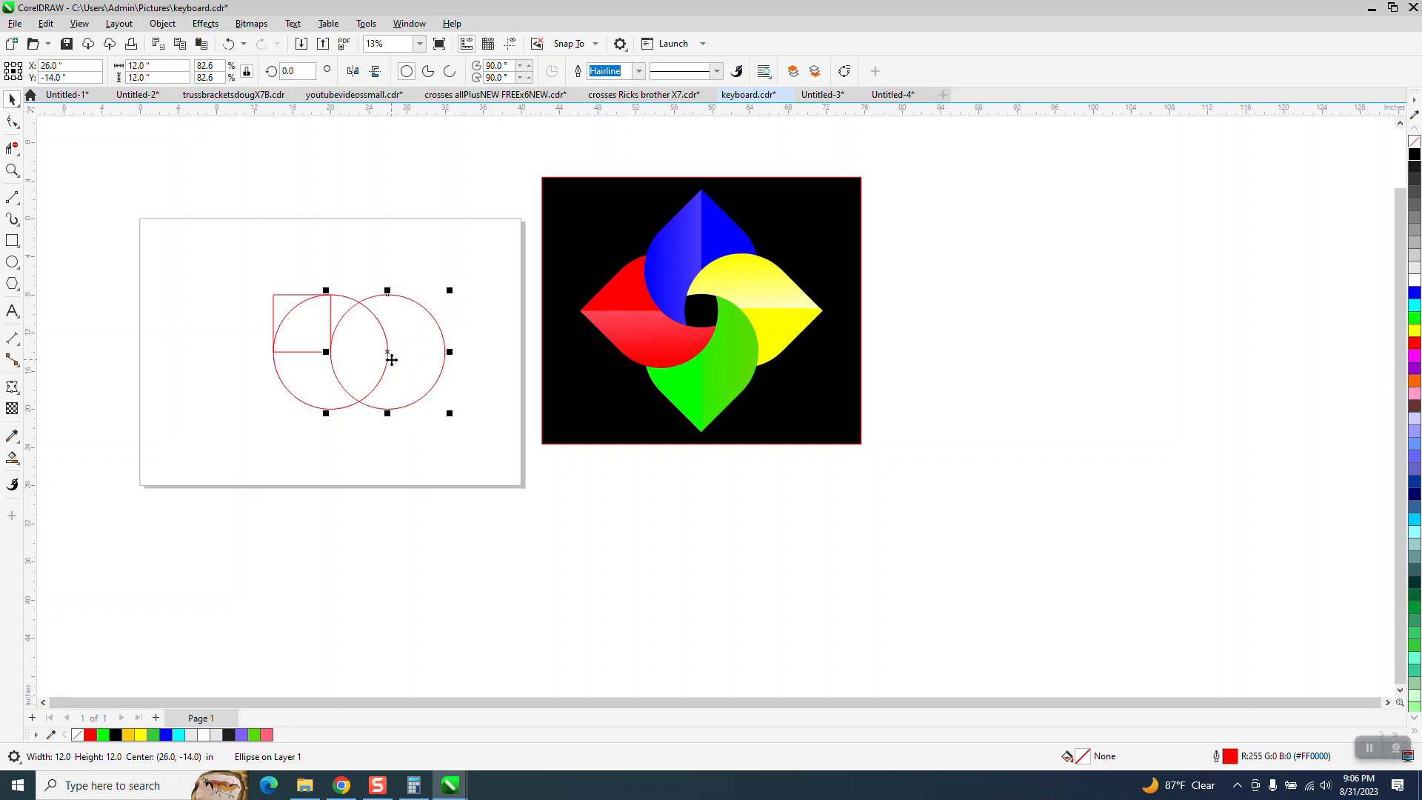
- Delete the first circle's arc inside the square and the square's two inner edges as virtual segments
left_click(12, 148)
left_click(296, 306)
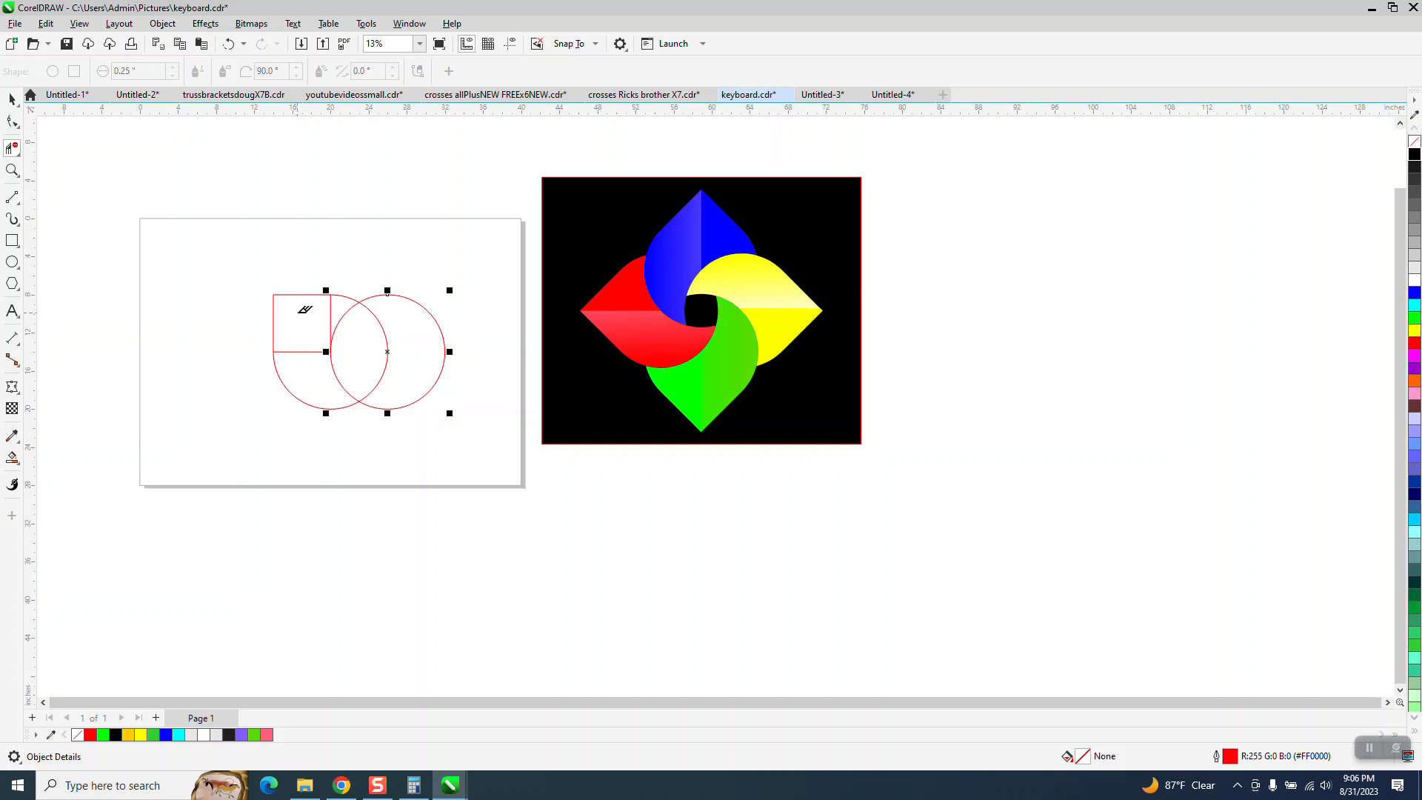
left_click(303, 351)
left_click(332, 307)
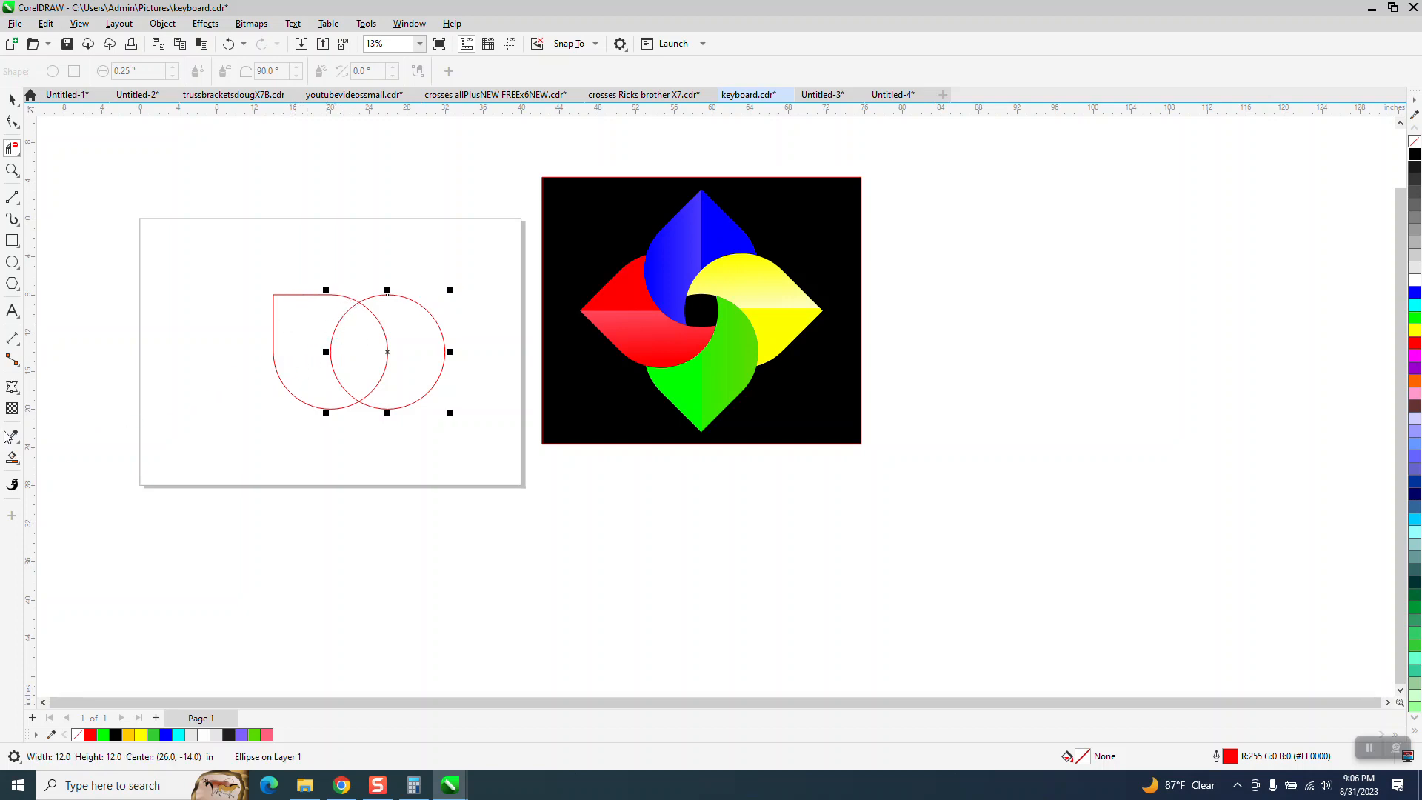
- Smart-fill the petal-shaped region outside the second circle with yellow and move the new shape clear of the outlines
left_click(297, 349)
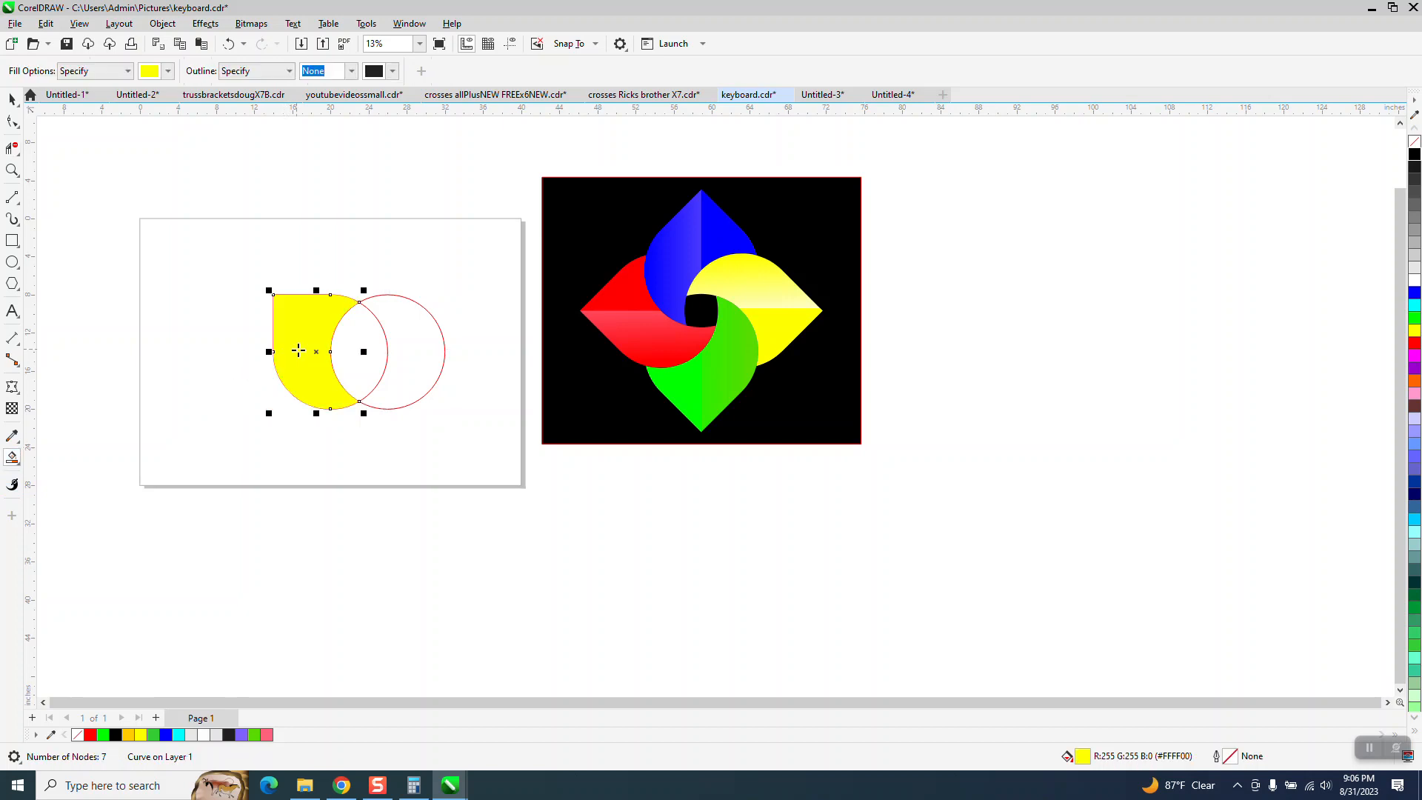
key("Left")
key("Left")
- Select the leftover circle and square outlines and delete them
left_click(13, 101)
key("space")
left_click_drag(241, 247, 469, 418)
key("Delete")
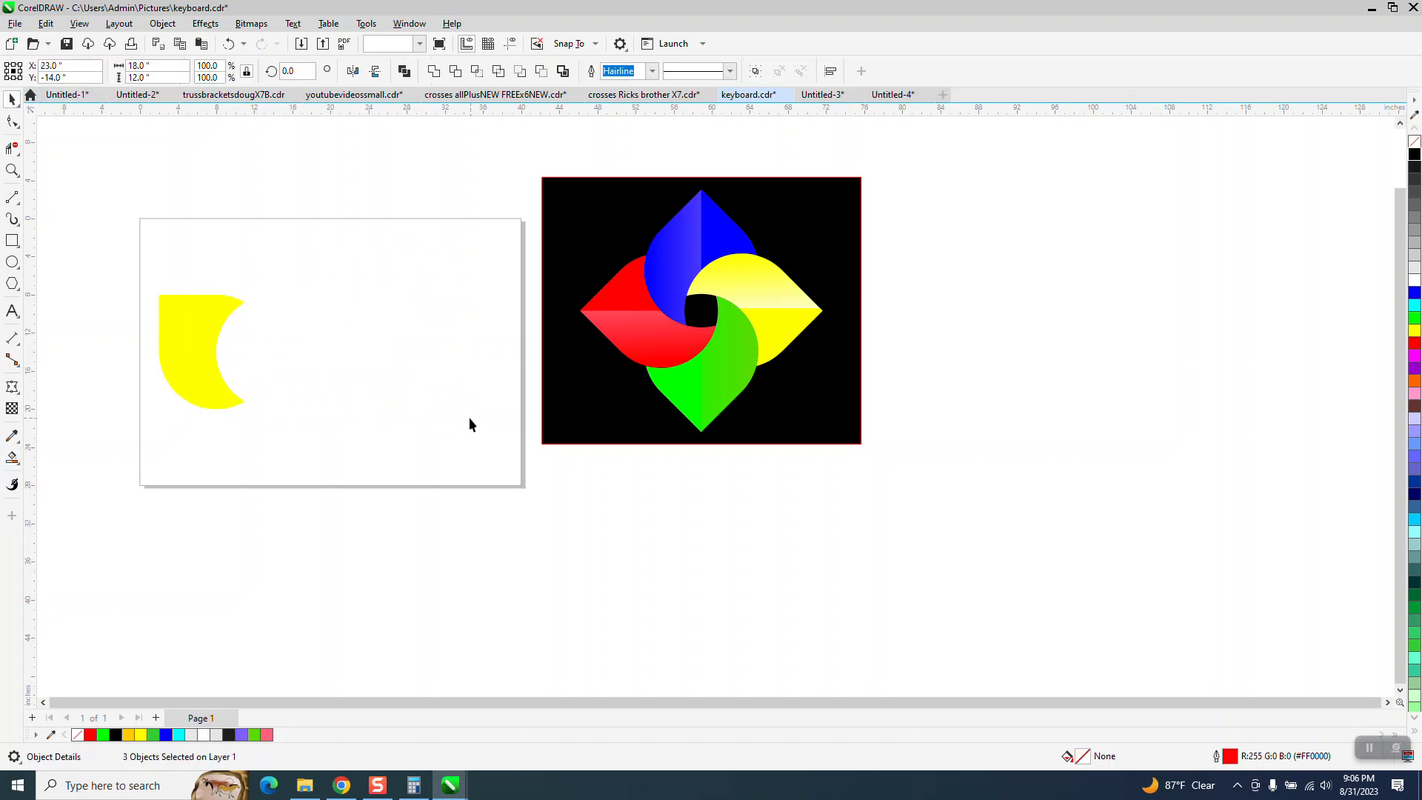
- Move the yellow shape to the middle of the page, remove its fill, and give it a black outline
left_click(175, 336)
left_click_drag(222, 356, 390, 351)
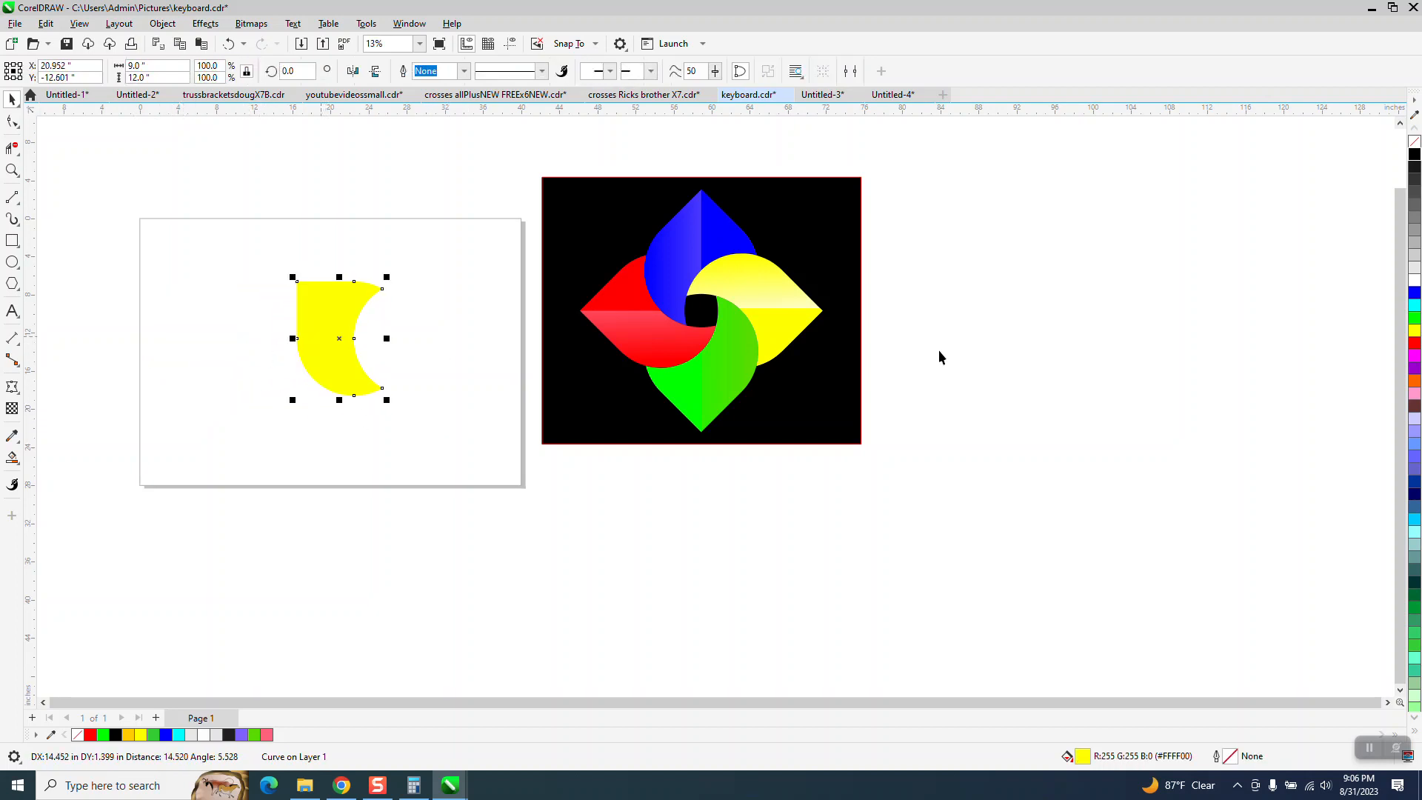
left_click(1415, 141)
right_click(1415, 153)
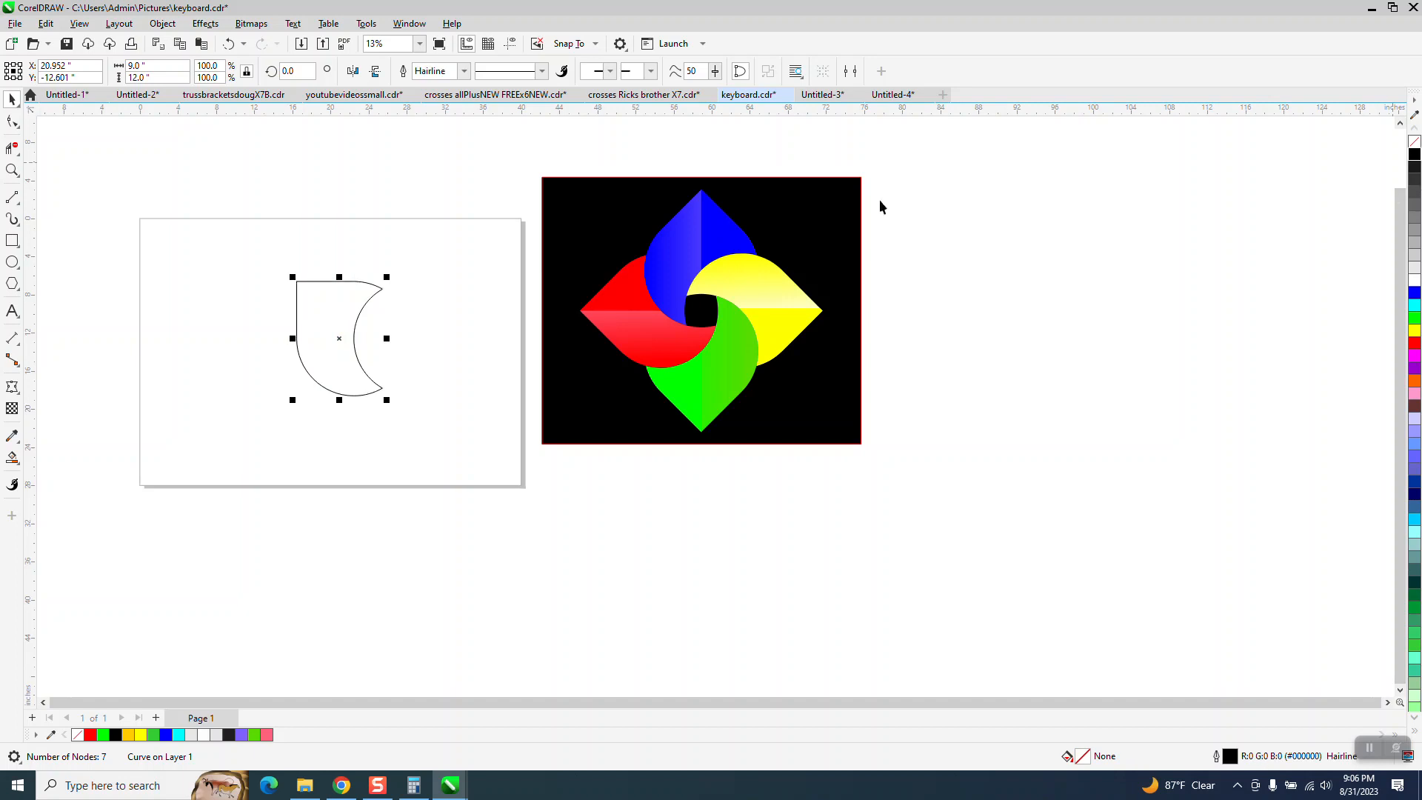
- Show the guidelines and place the horizontal one through the shape's center and the vertical ones through its inner curve node and right tips
left_click(12, 170)
left_click_drag(265, 252, 540, 448)
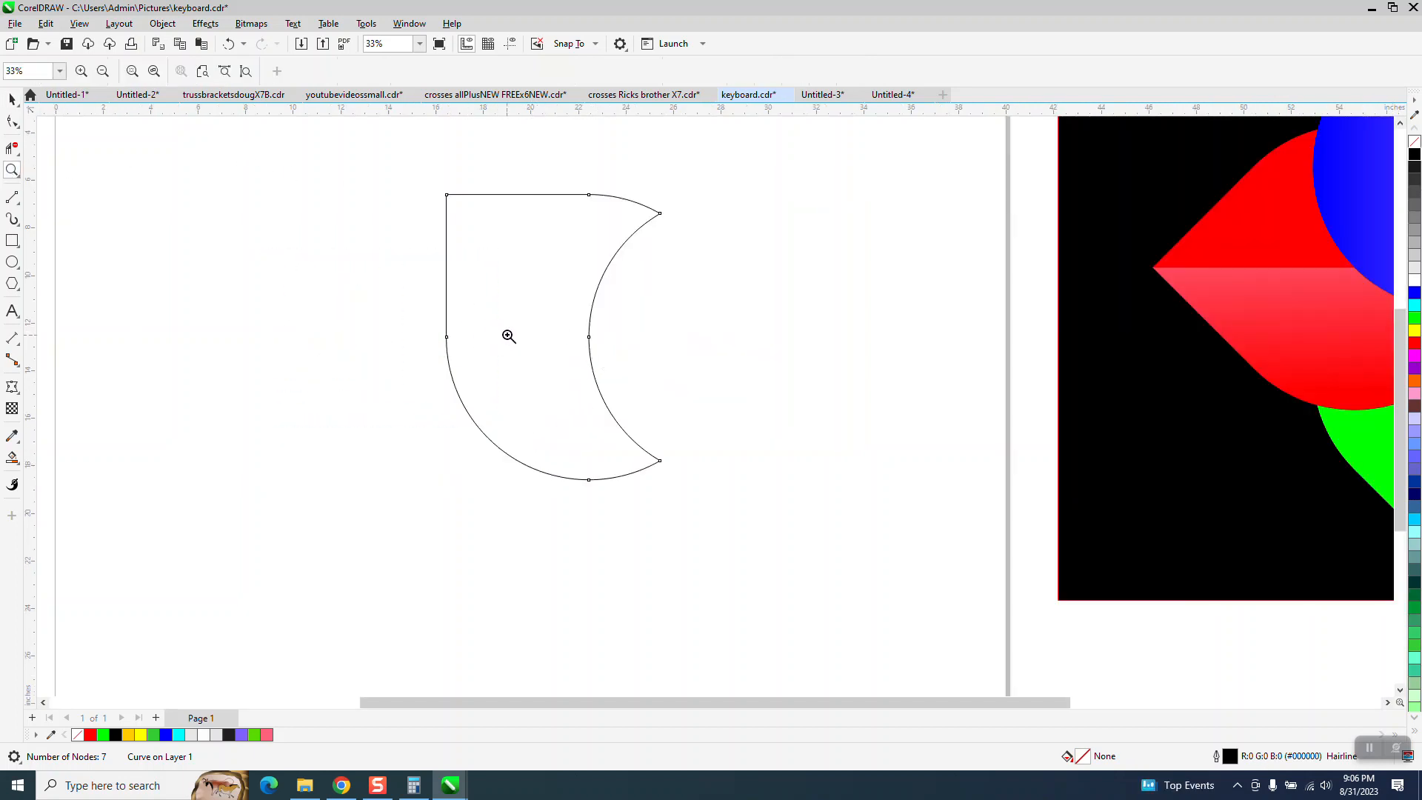
left_click(12, 99)
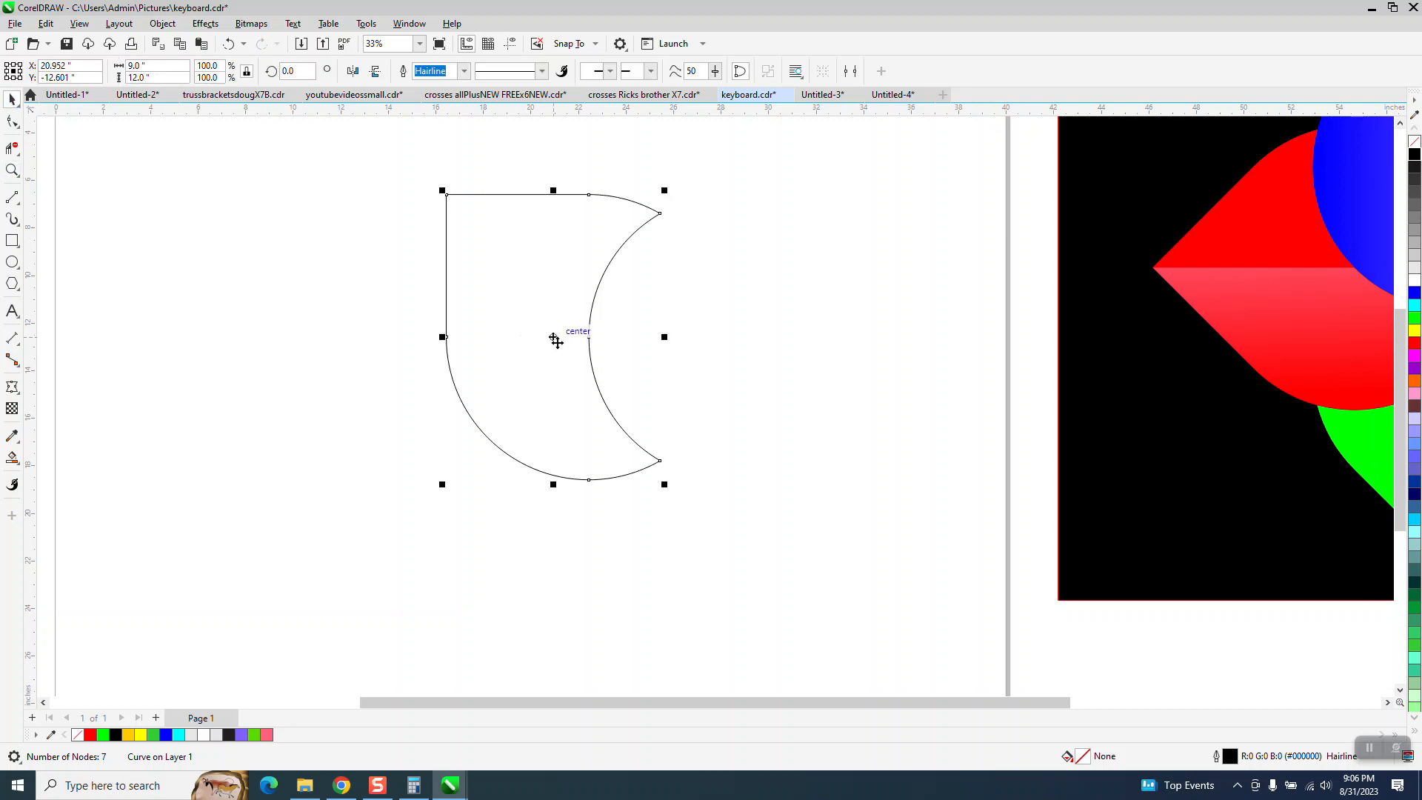
left_click(511, 44)
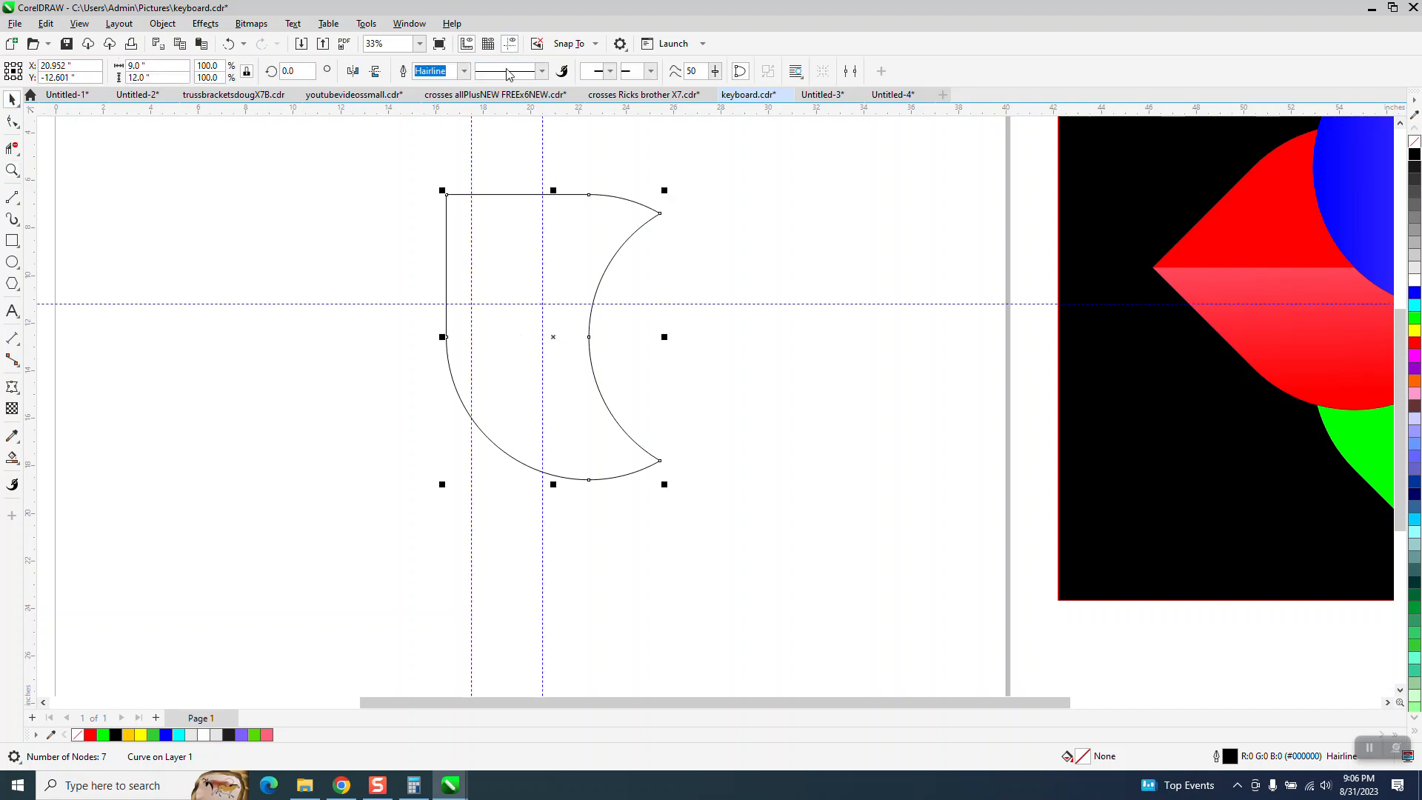
left_click_drag(562, 304, 660, 464)
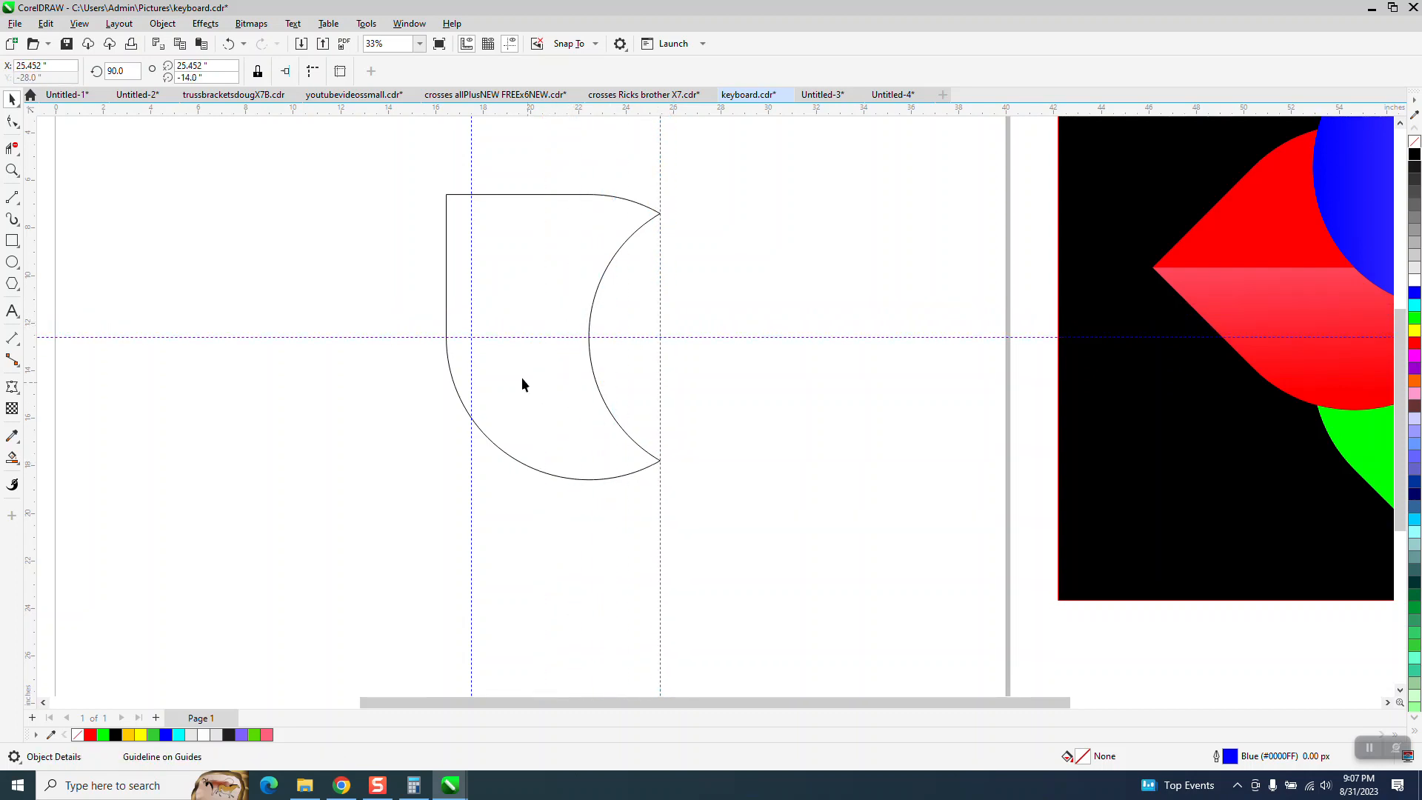
left_click(470, 339)
left_click_drag(480, 338, 596, 345)
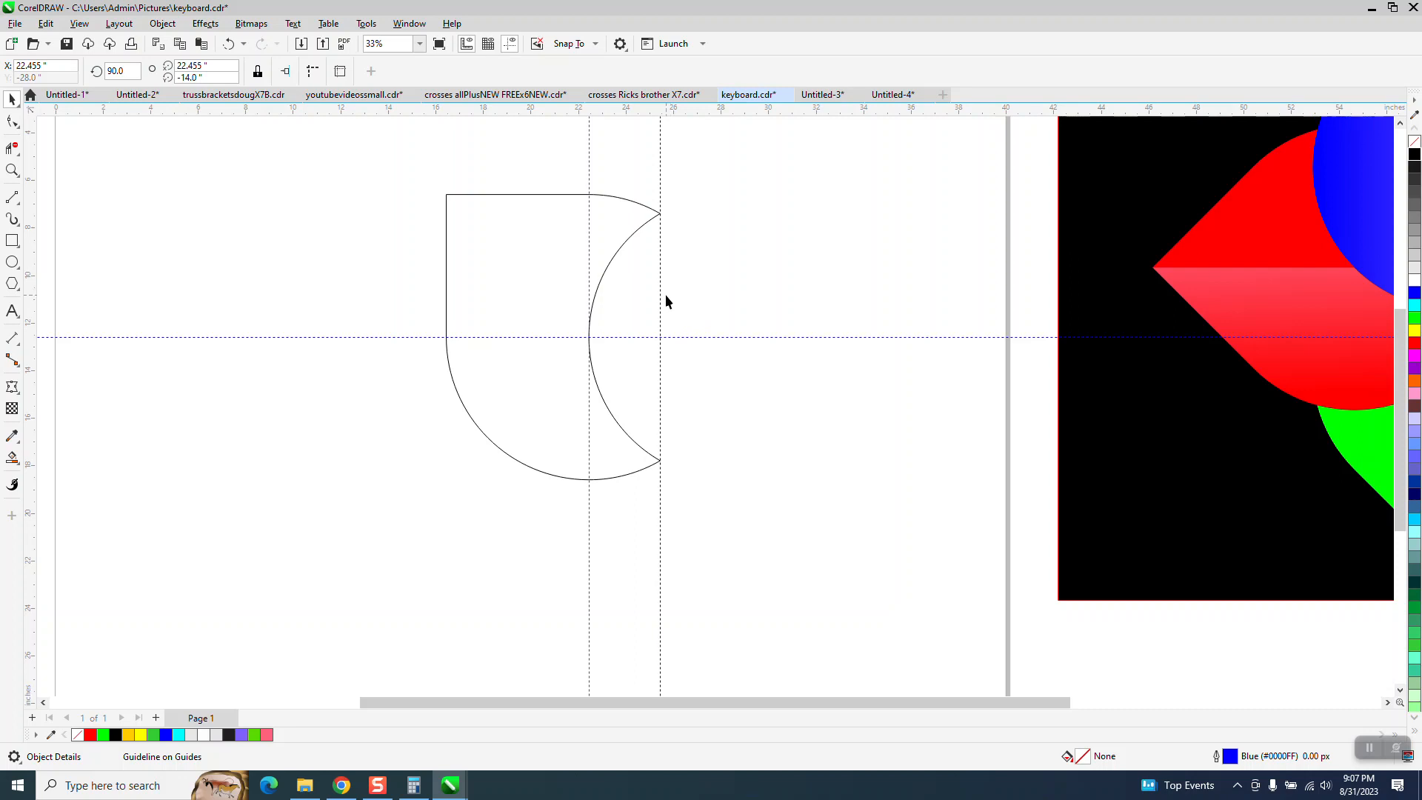
- Select the shape and move its center of rotation to the guideline intersection on the inner curve
scroll(665, 295, "down", 1)
left_click(641, 237)
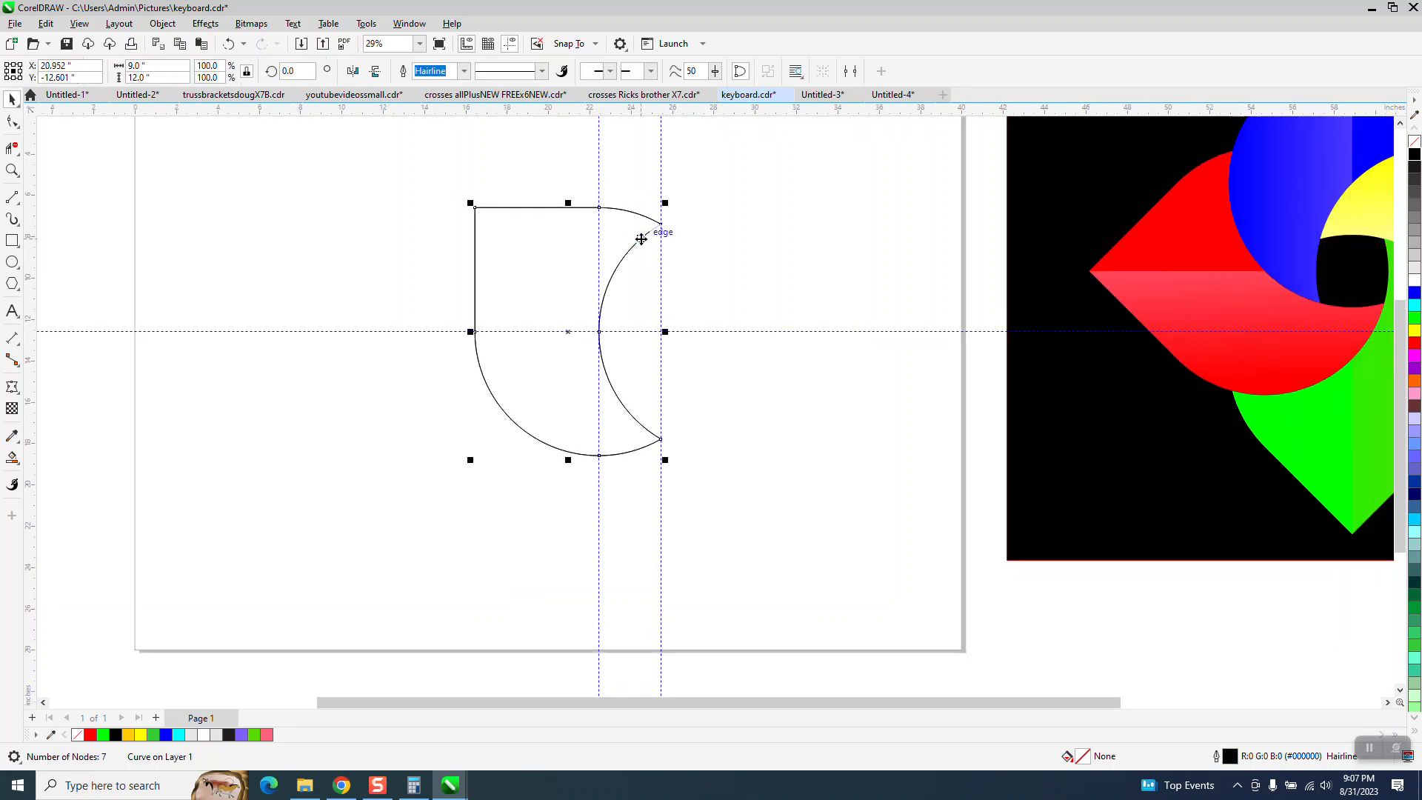
left_click(569, 333)
left_click_drag(569, 332, 600, 330)
- Fine-tune the shape's center of rotation so it sits exactly on the guideline intersection
left_click(12, 170)
left_click_drag(432, 255, 828, 501)
left_click(10, 98)
left_click(579, 295)
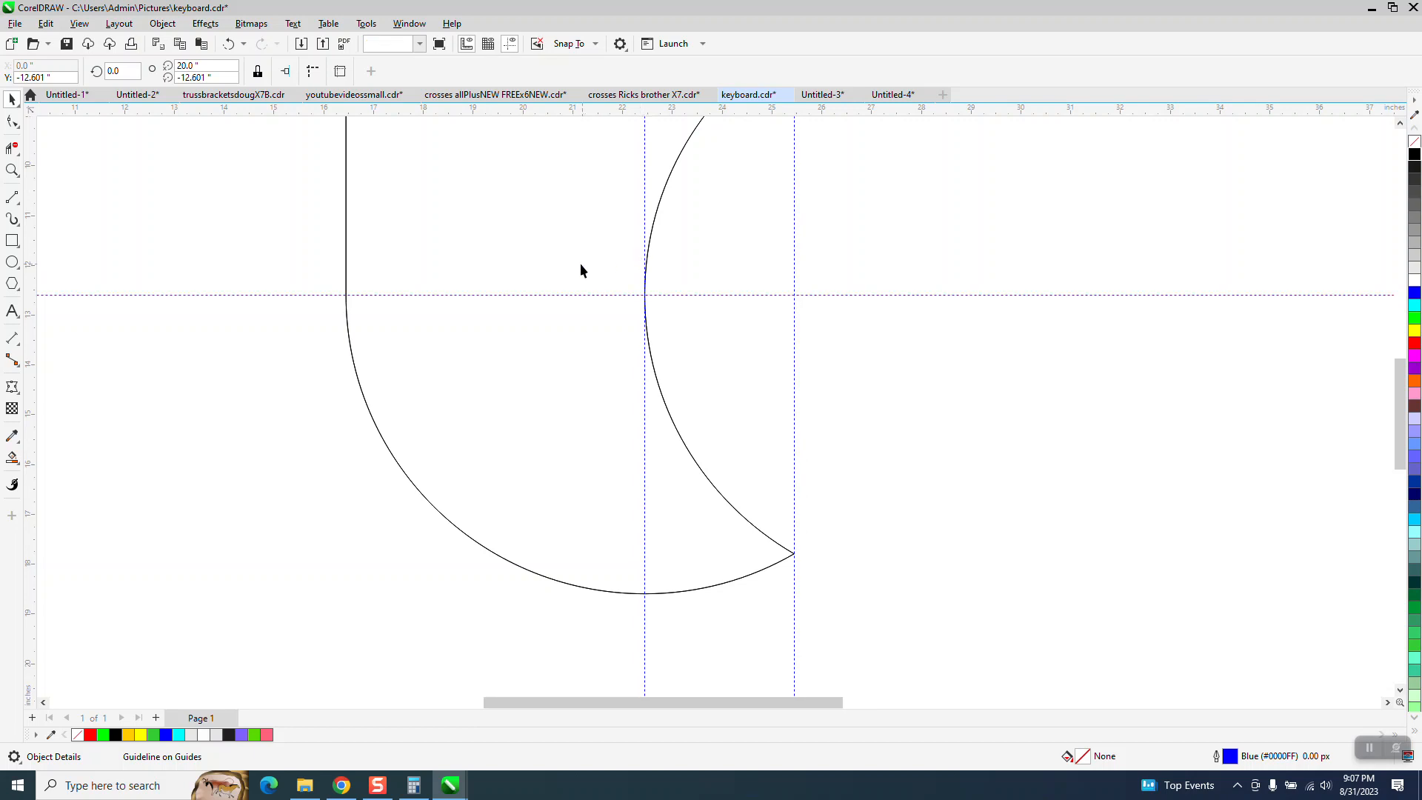
left_click(580, 264)
left_click(556, 254)
left_click_drag(646, 289, 646, 296)
scroll(429, 305, "down", 3)
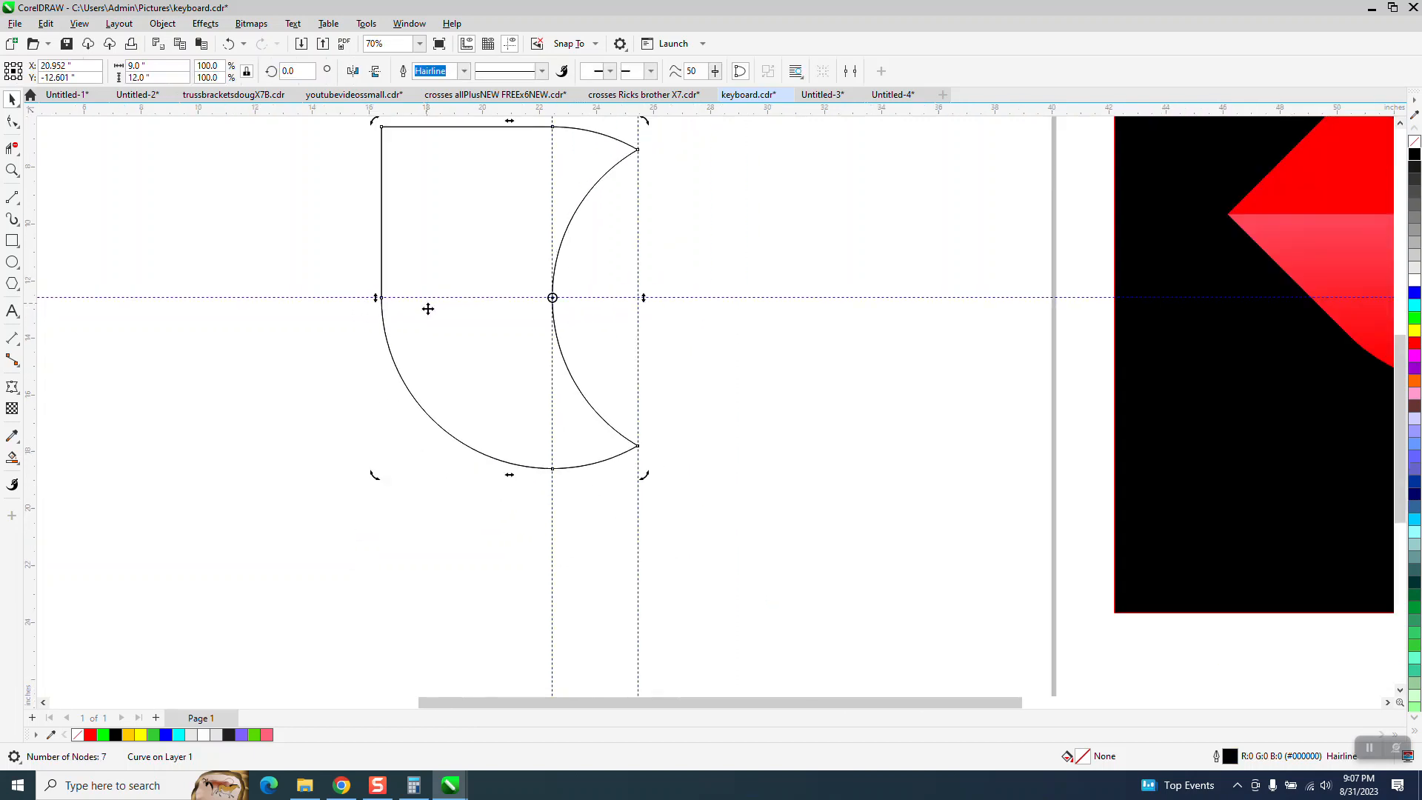
- Create a copy of the shape rotated to 90 degrees and move it down 6 inches
left_click(297, 72)
type("90")
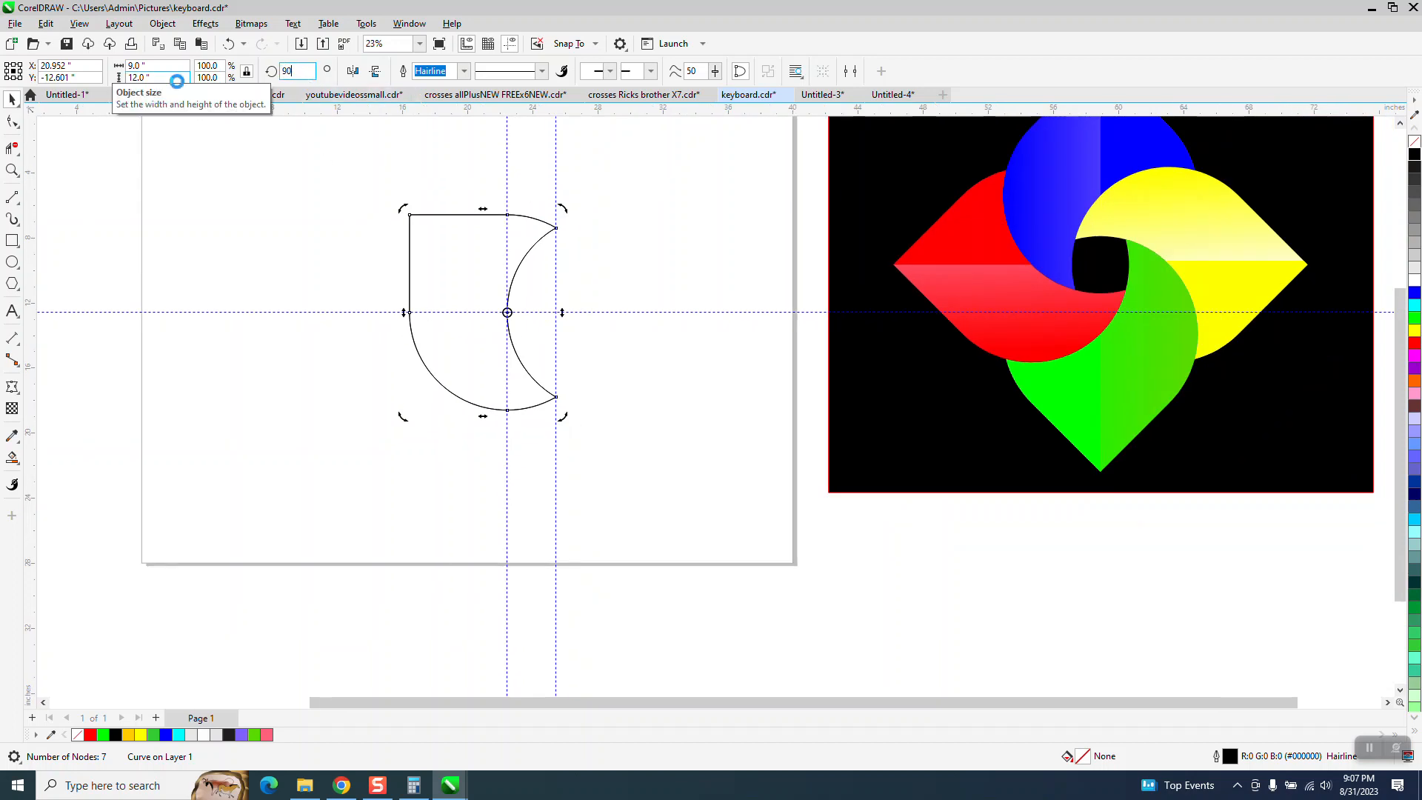
key("Return")
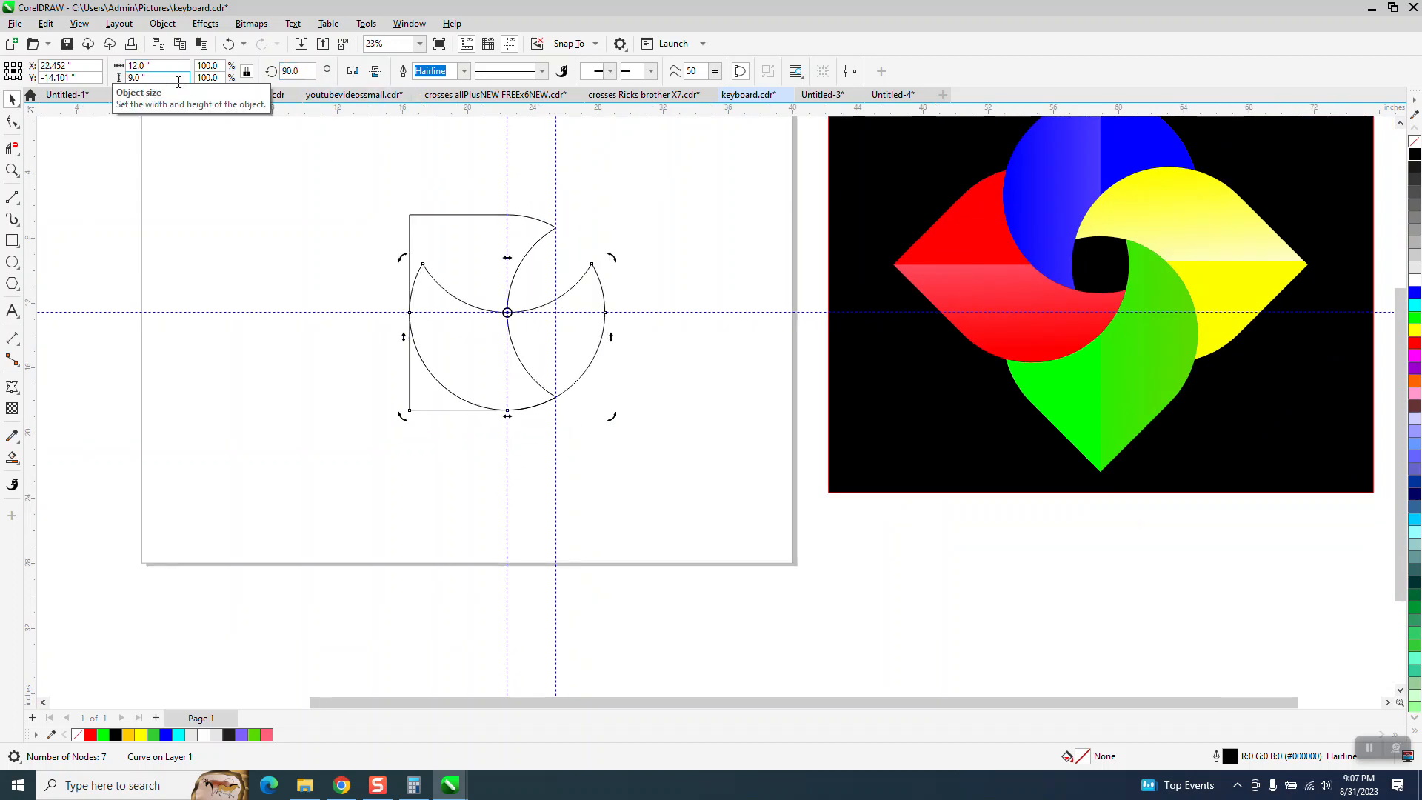
key("Down")
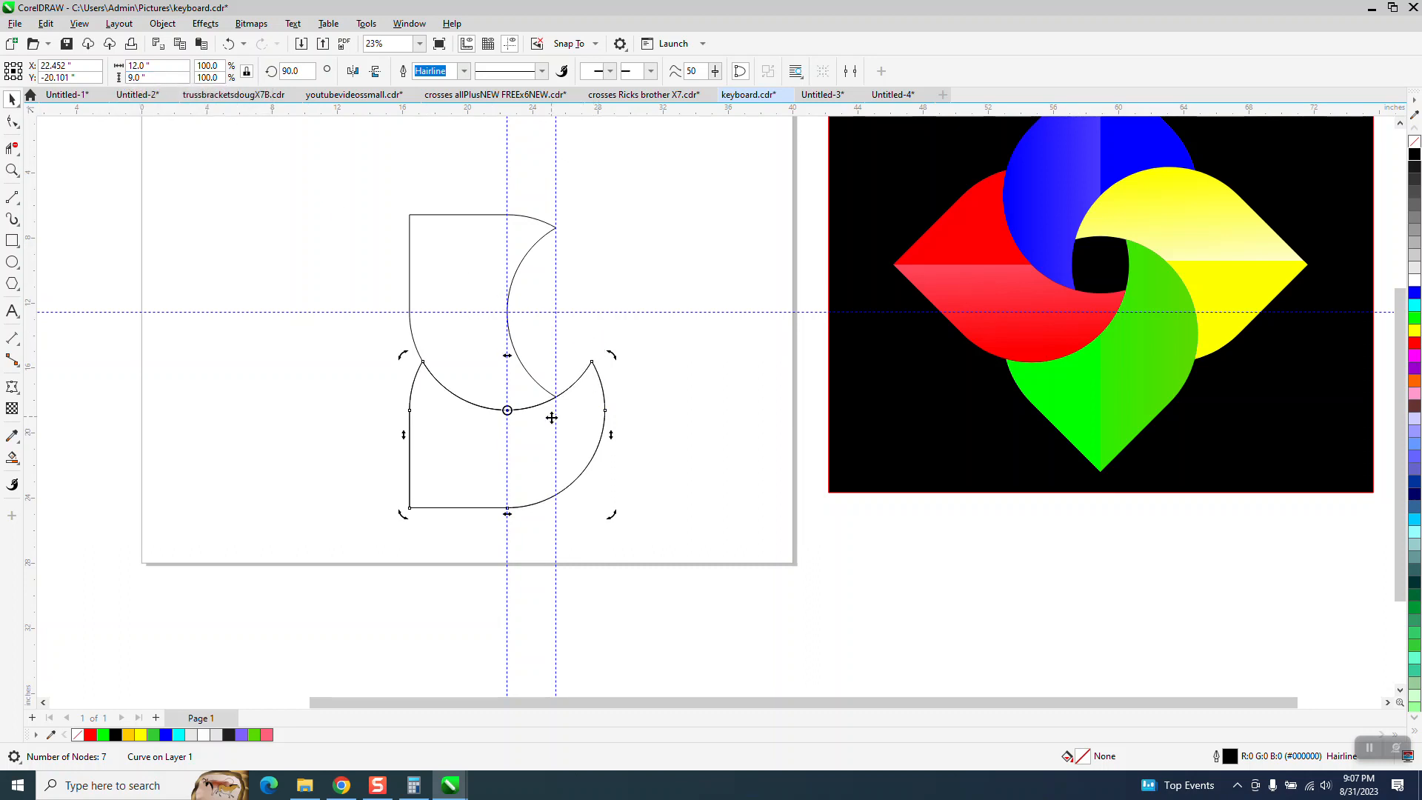
- Create a third copy rotated to 180 degrees and move it 6 inches to the right
left_click(291, 72)
type("180")
key("Return")
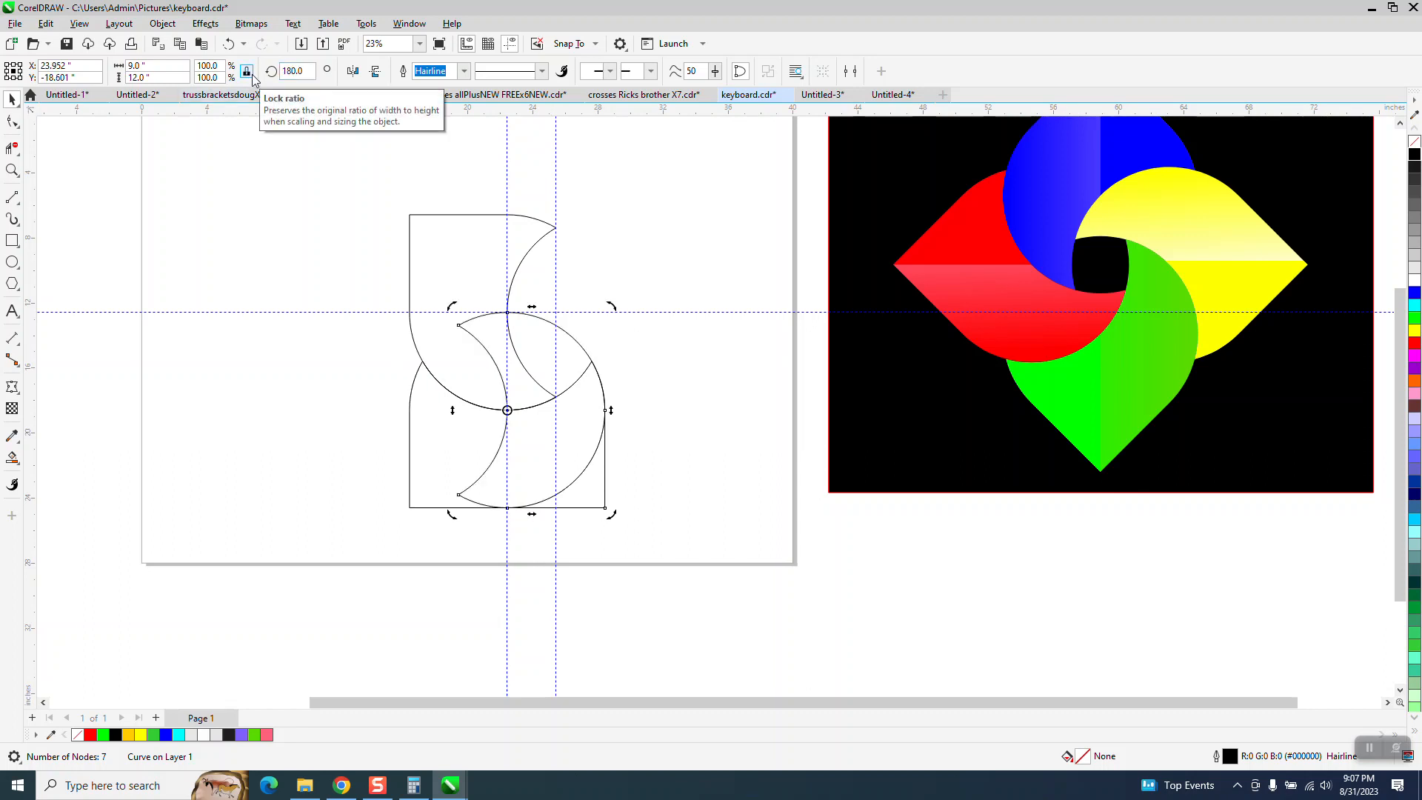
key("Up")
key("Right")
key("Down")
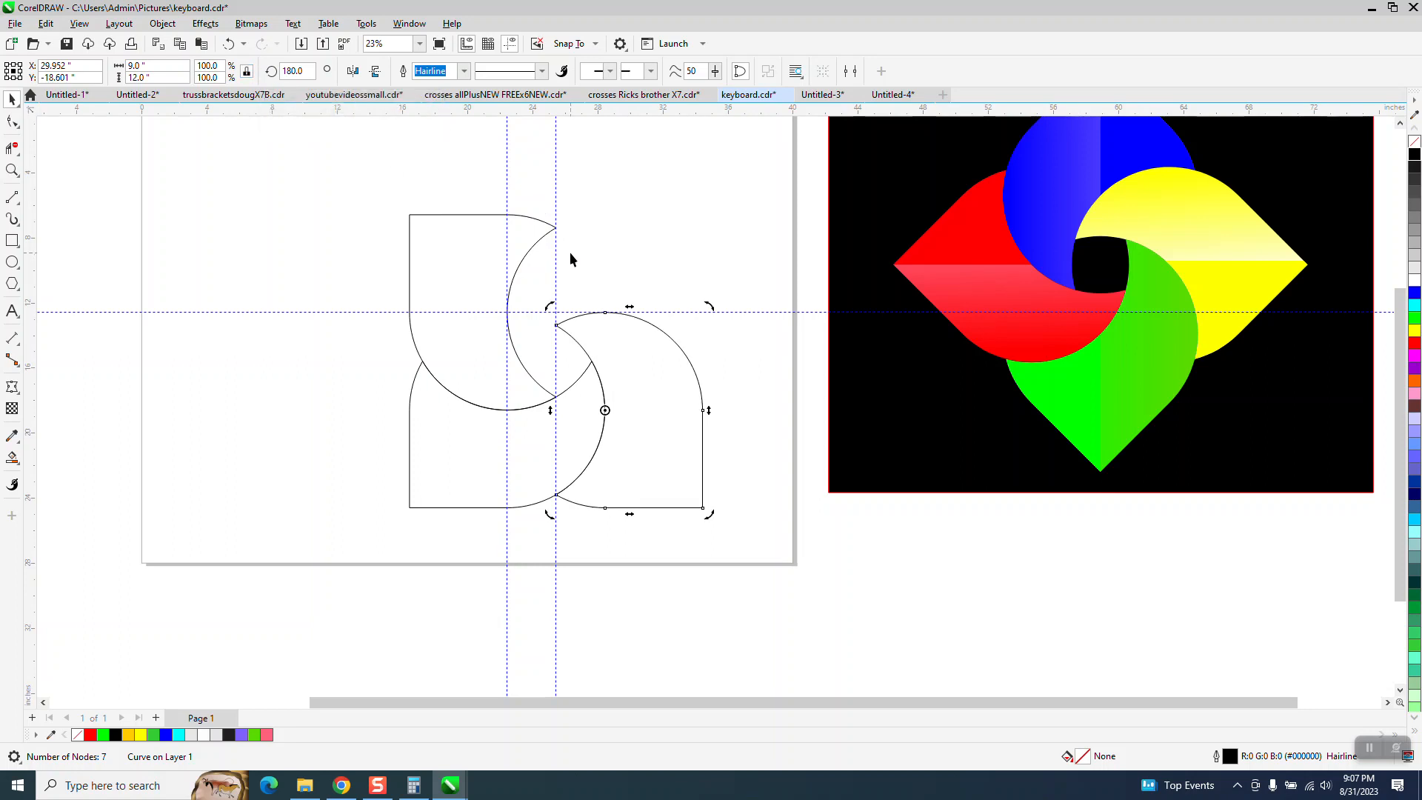
- Create a fourth copy rotated to 270 degrees and move it 6 inches up and 6 inches left
key("ctrl+d")
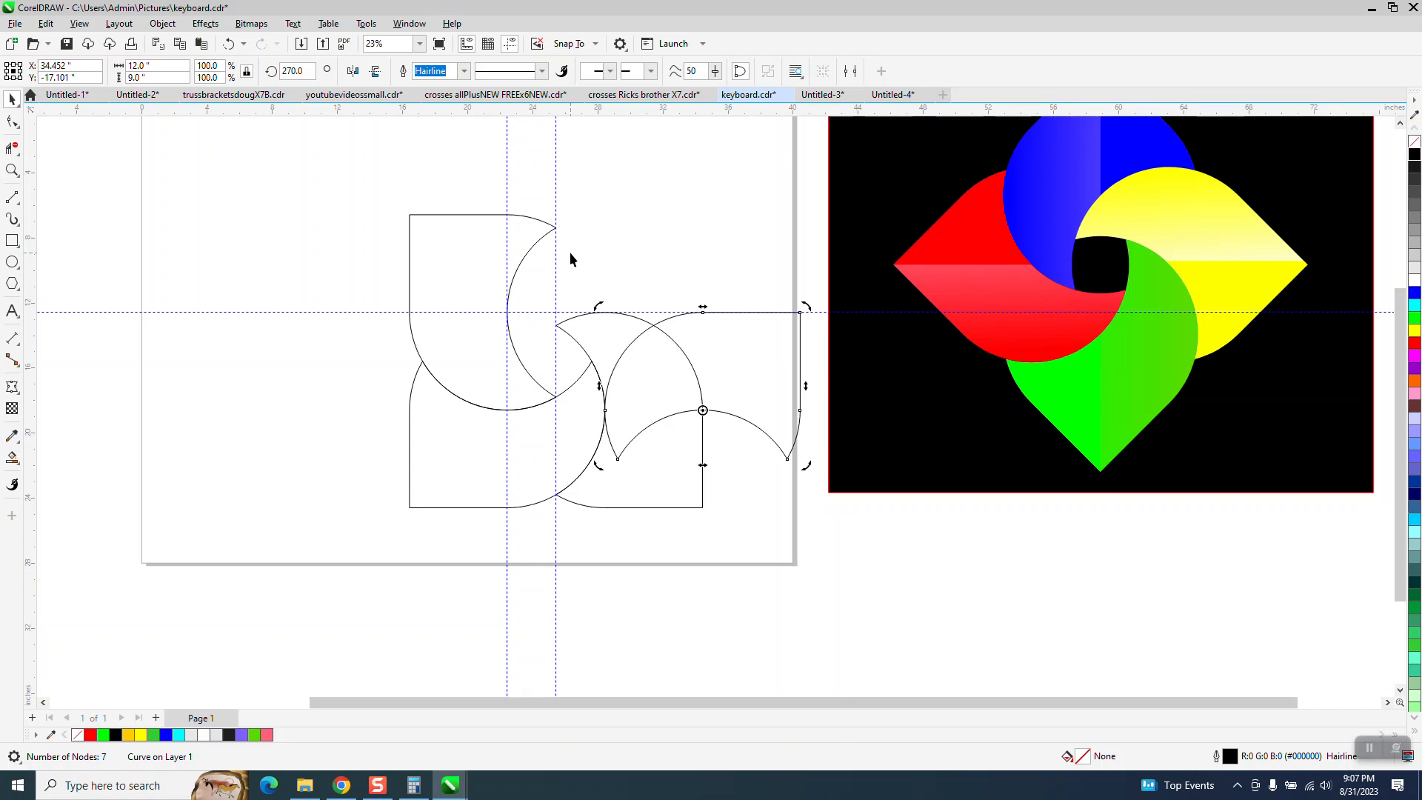
key("Up")
key("Left")
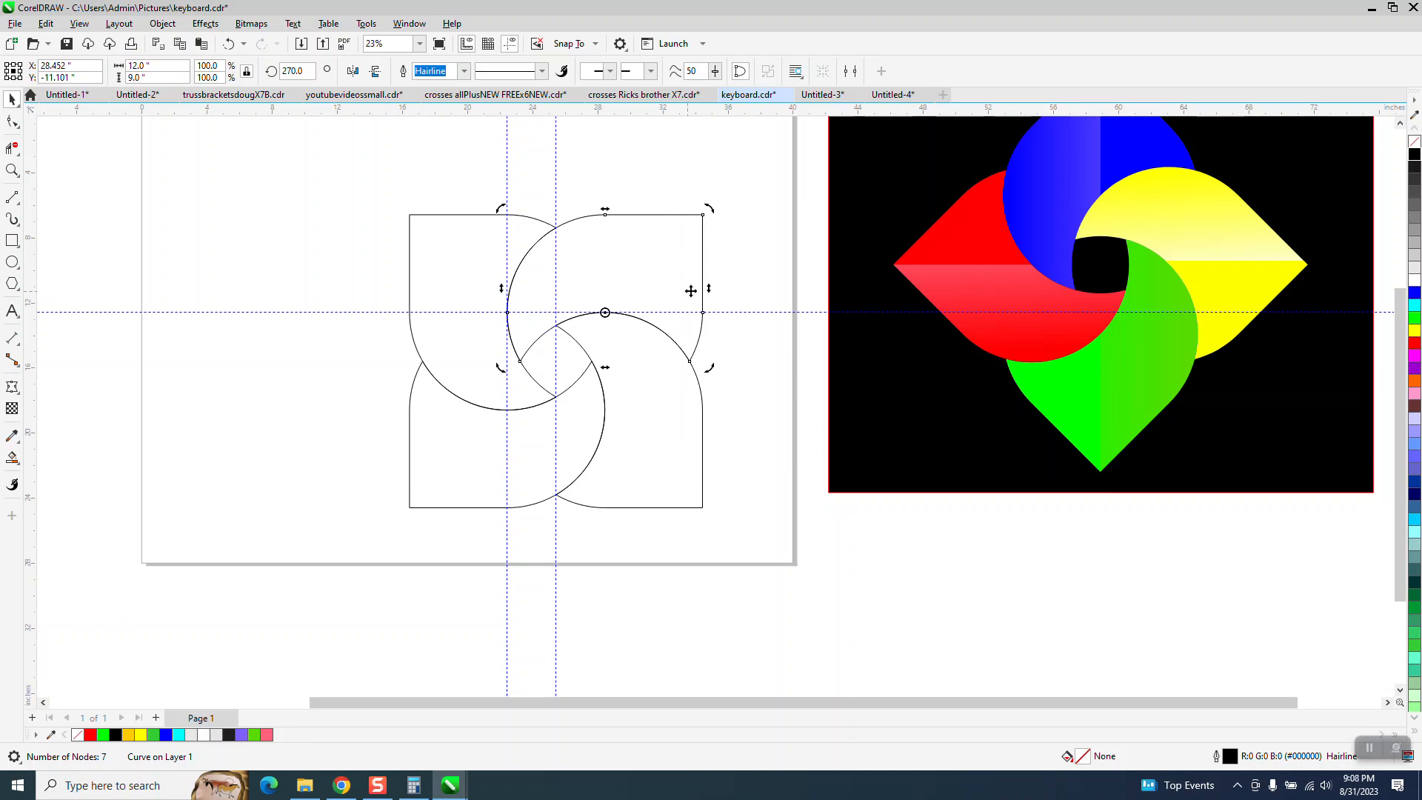
- Hide the guidelines, select all four interlocking shapes, and rotate them together by 45 degrees
left_click(510, 44)
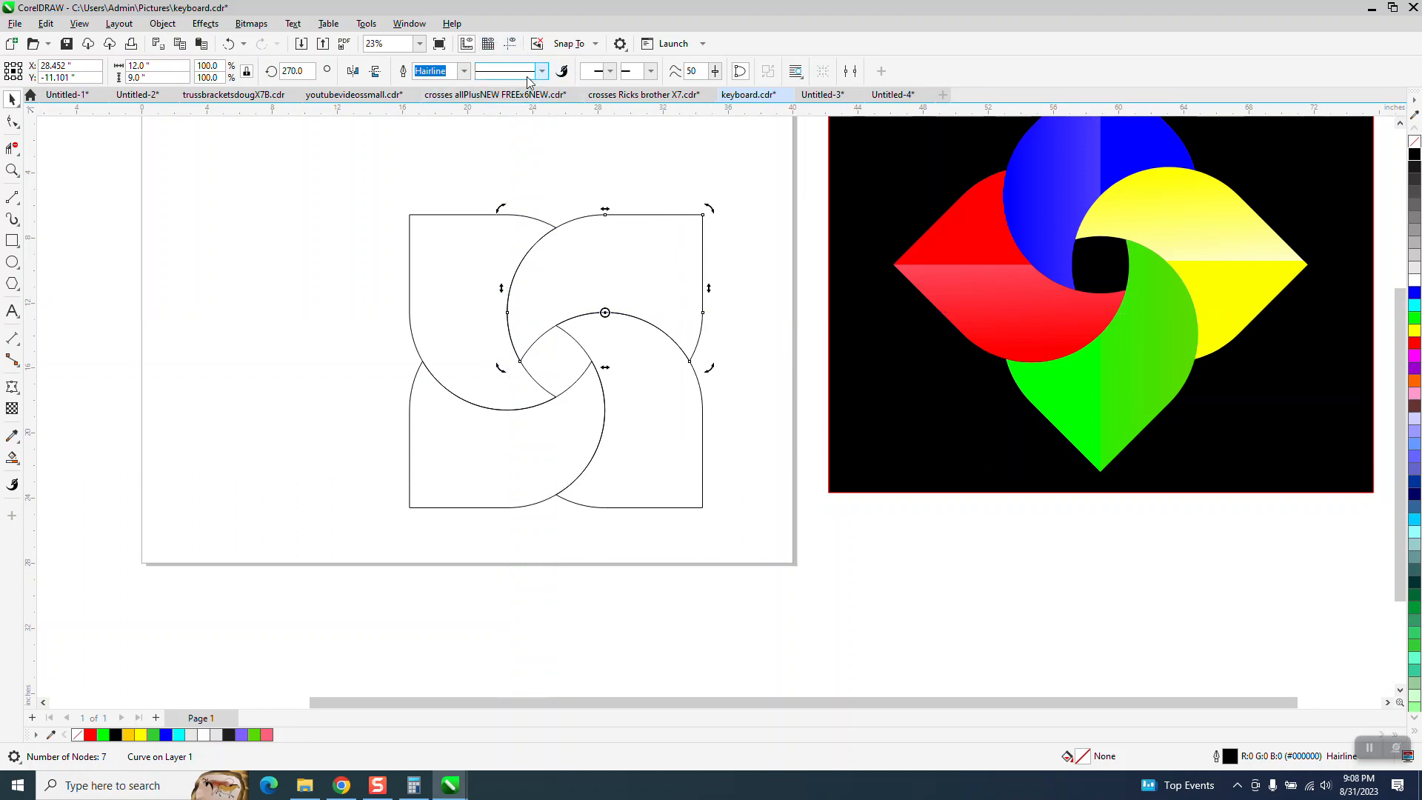
scroll(483, 190, "down", 2)
left_click_drag(350, 148, 683, 454)
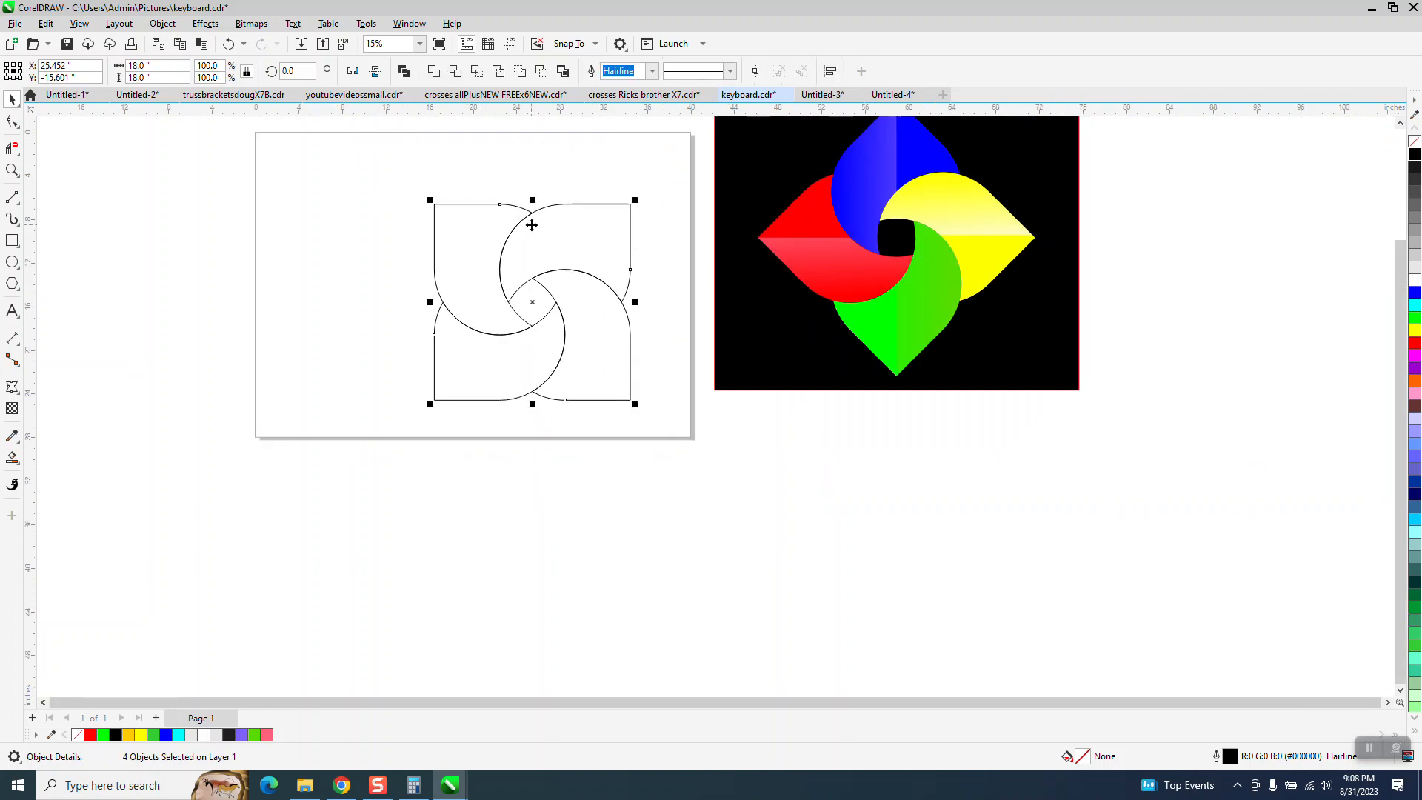
left_click(296, 71)
type("45")
key("Return")
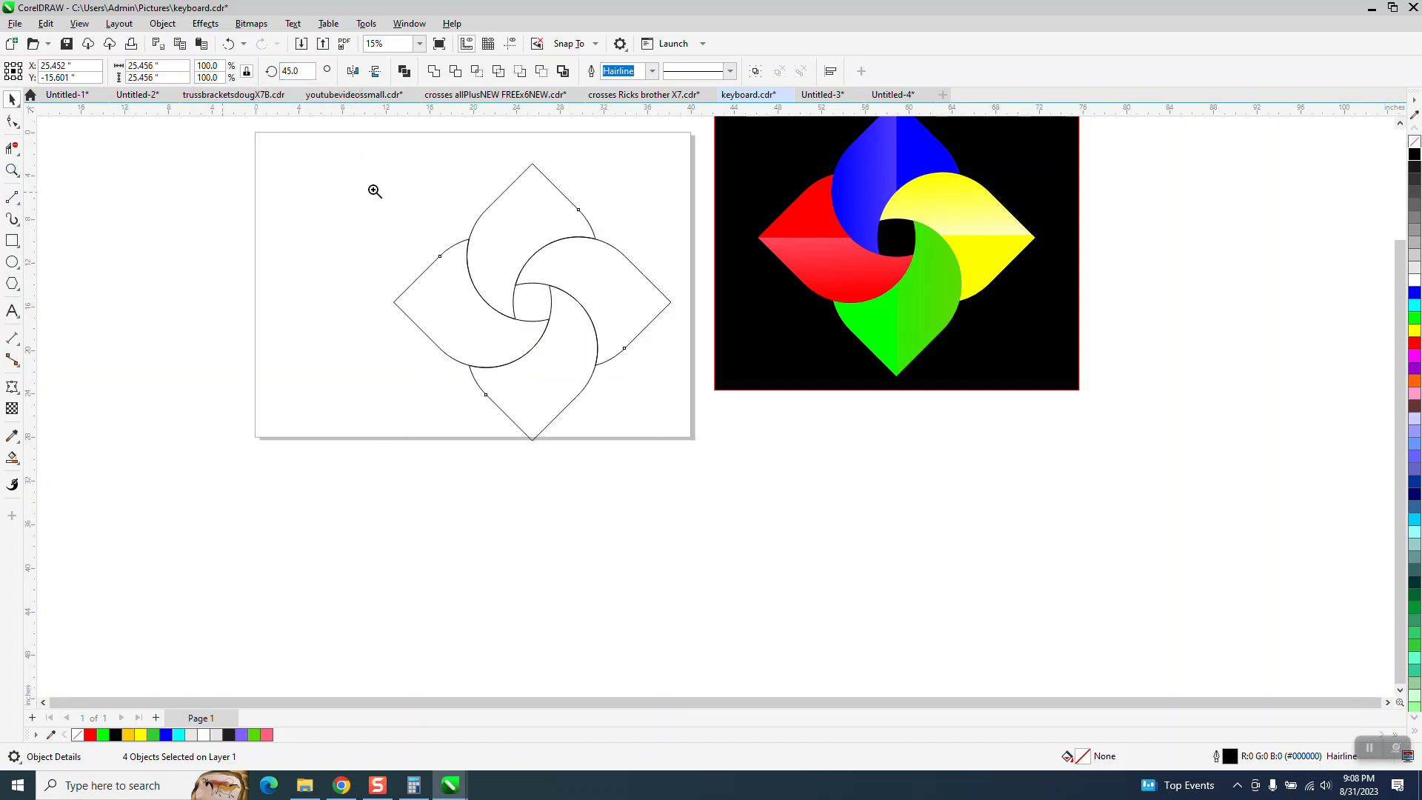
- Smart-fill the top petal of the rotated design with yellow and no outline
key("z")
left_click_drag(390, 145, 829, 513)
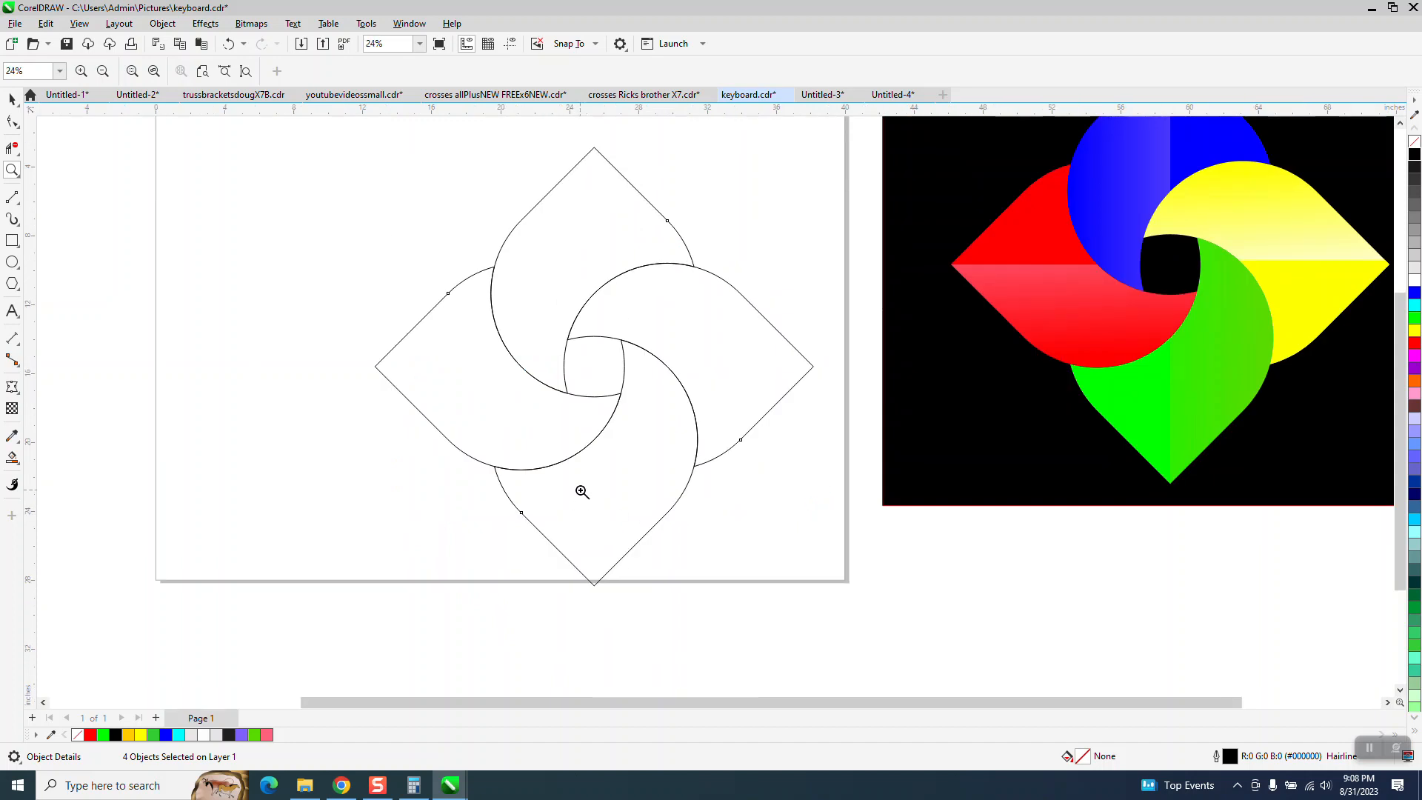
left_click(13, 460)
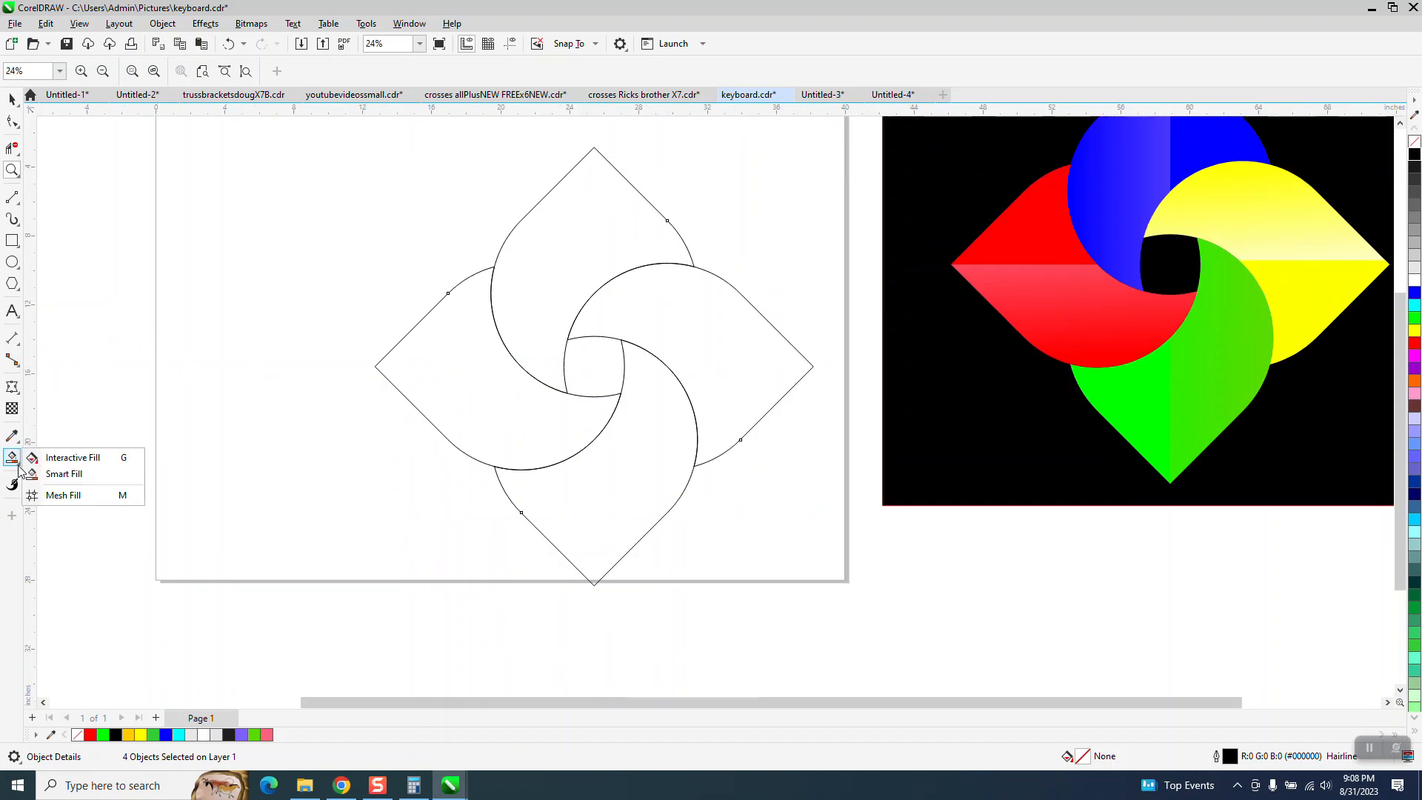
left_click(63, 474)
left_click(612, 254)
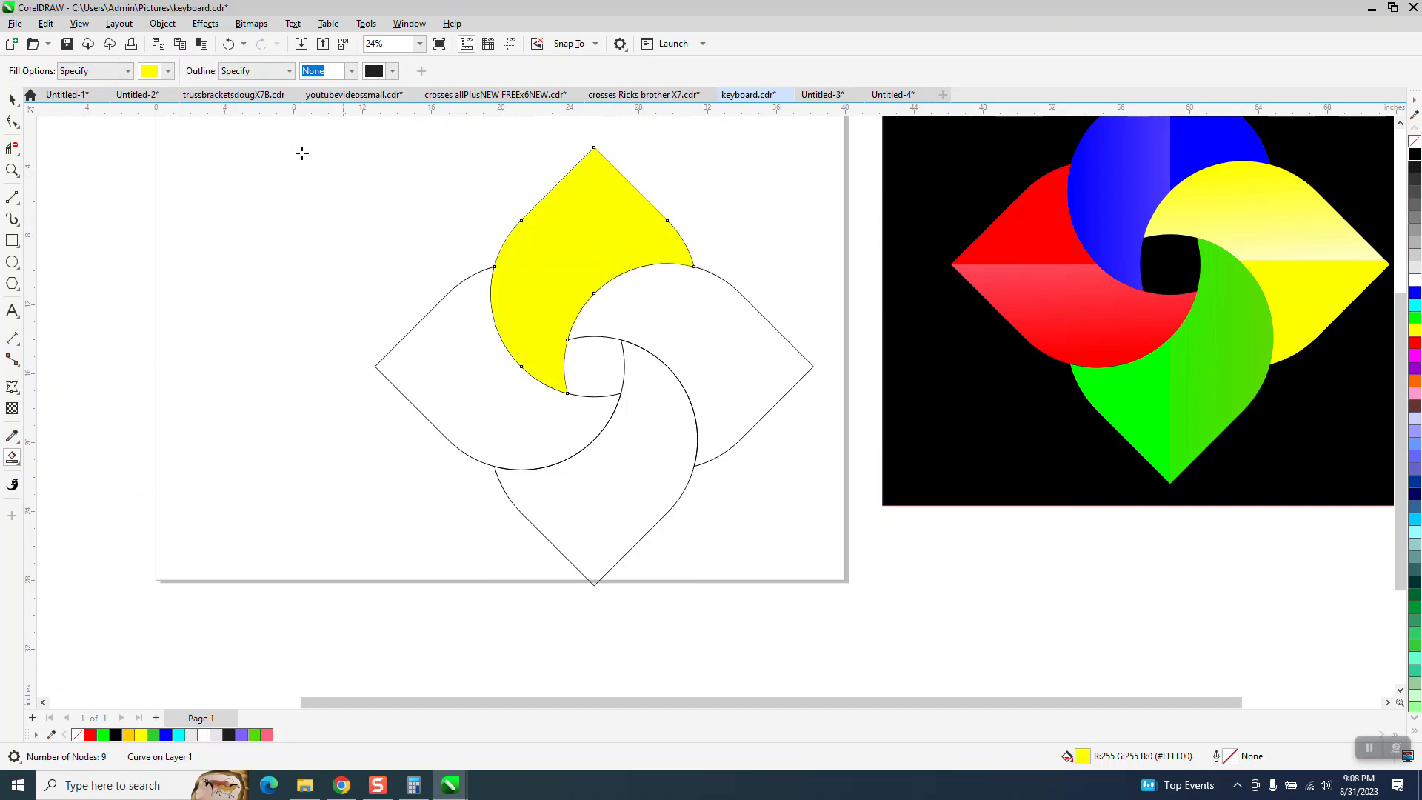
- Smart-fill the left petal with blue and the bottom petal with green
left_click(168, 70)
left_click(213, 164)
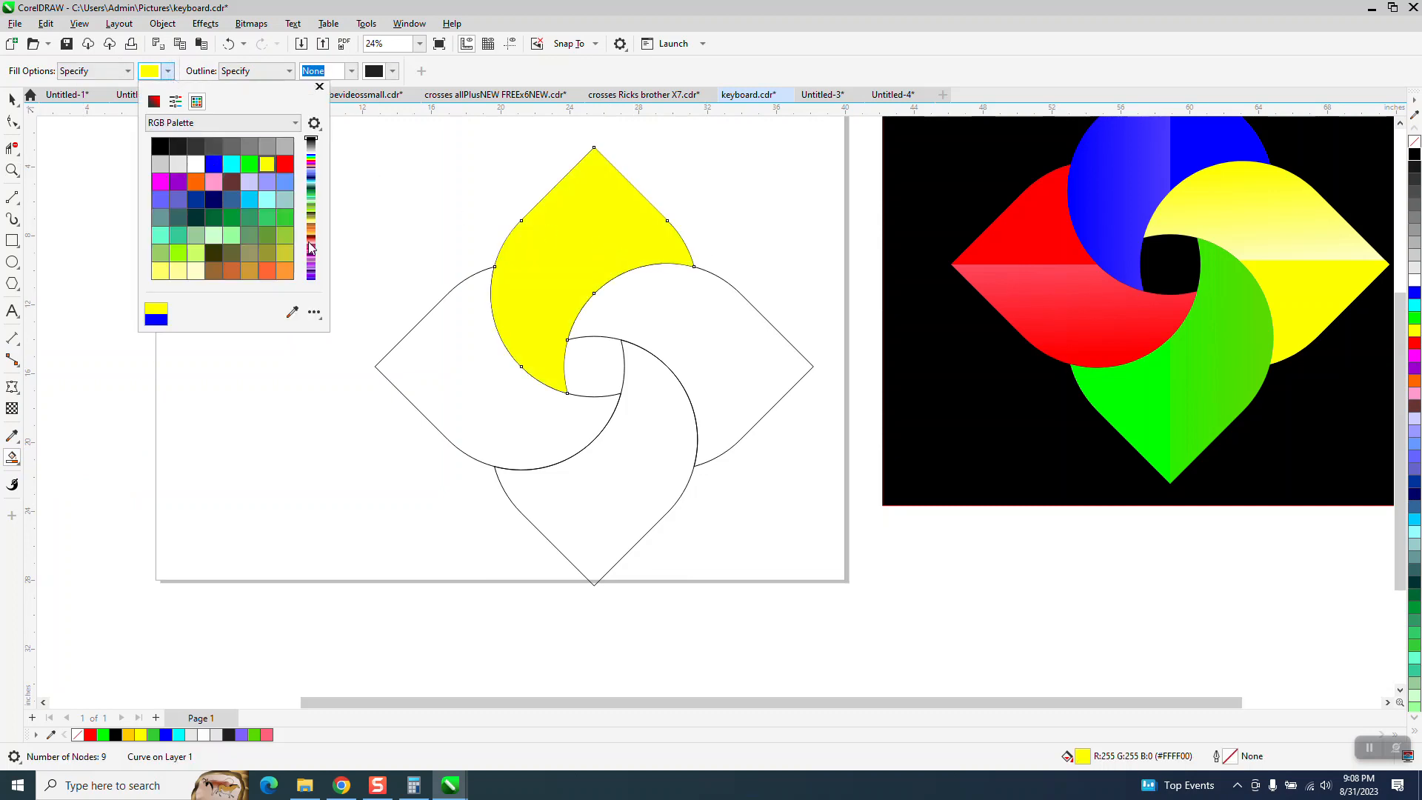
left_click(438, 349)
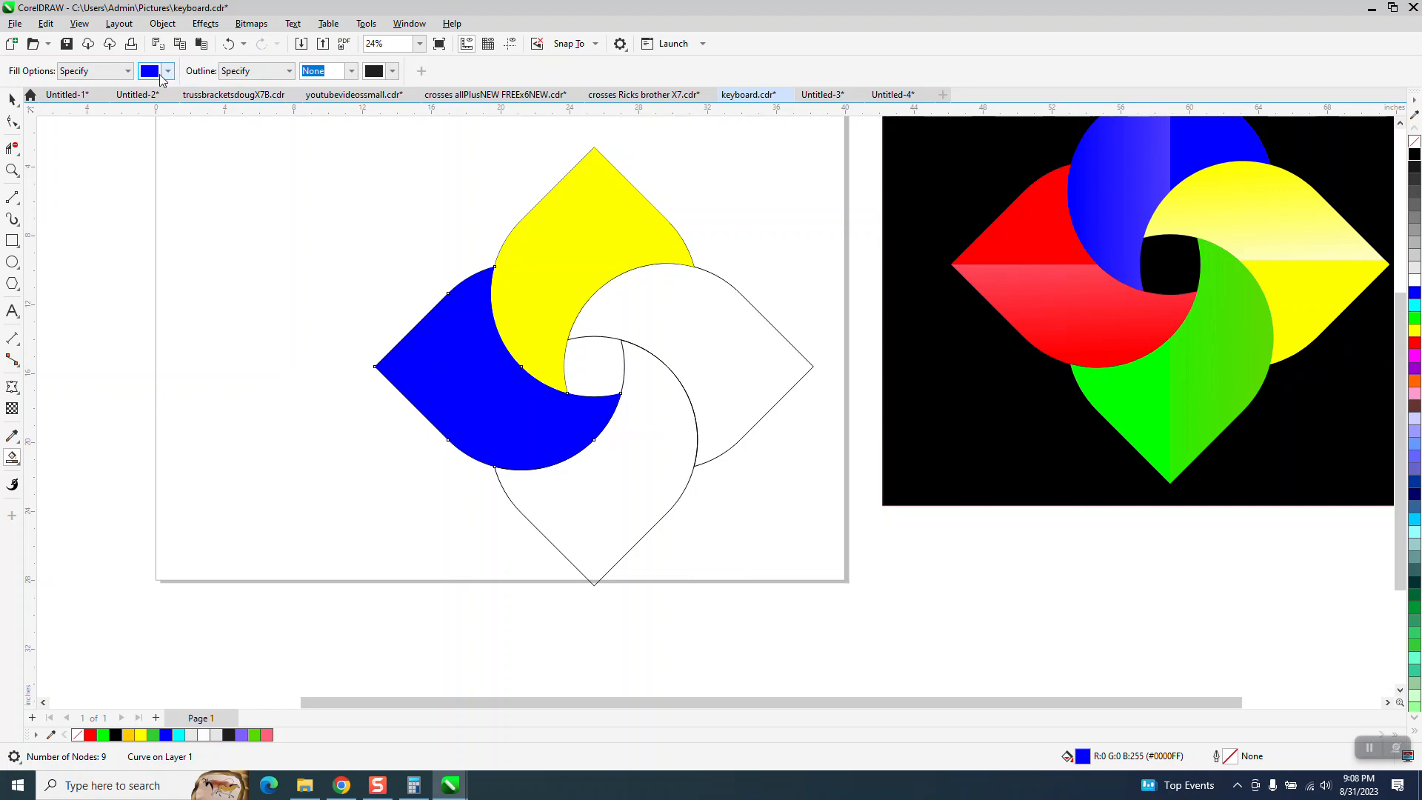
left_click(168, 71)
left_click(249, 163)
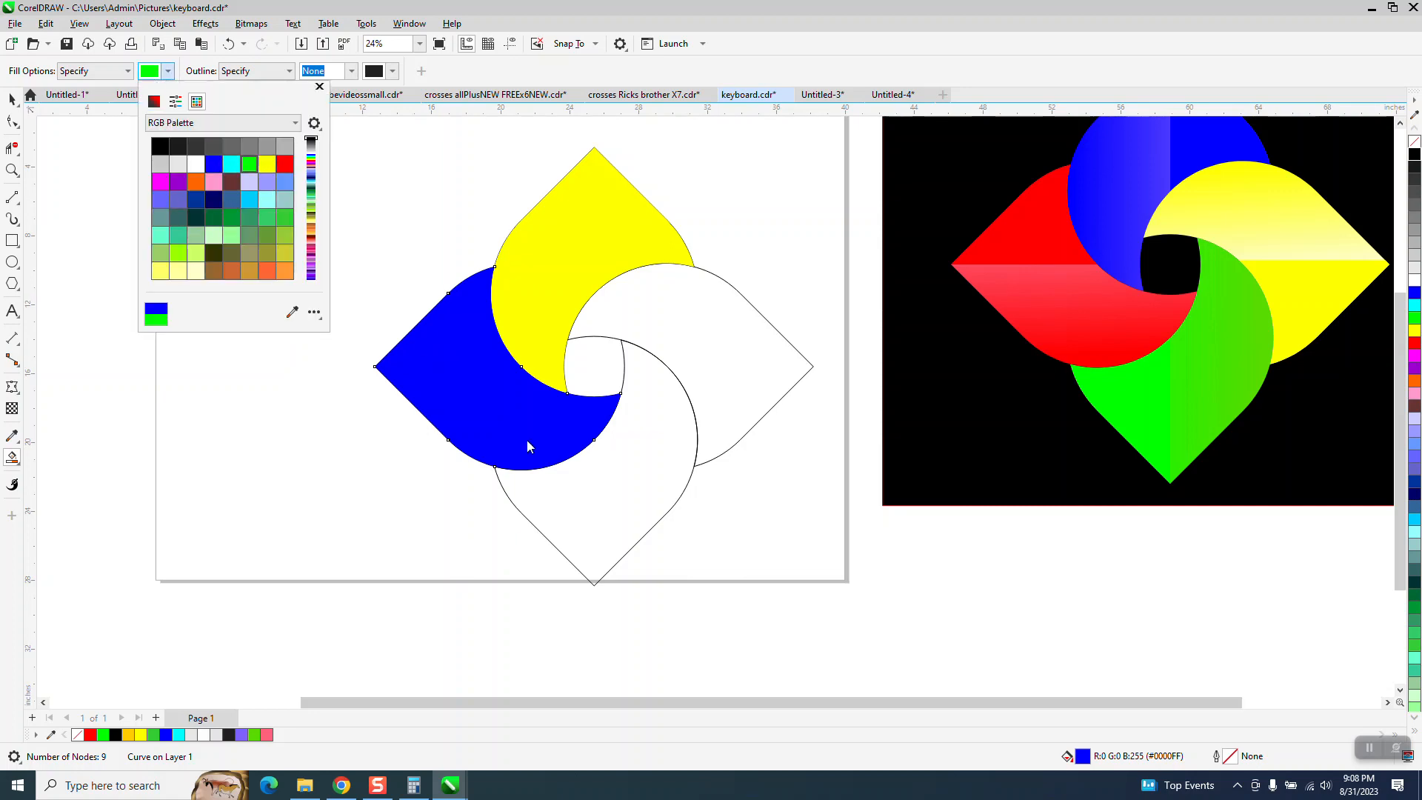
left_click(569, 478)
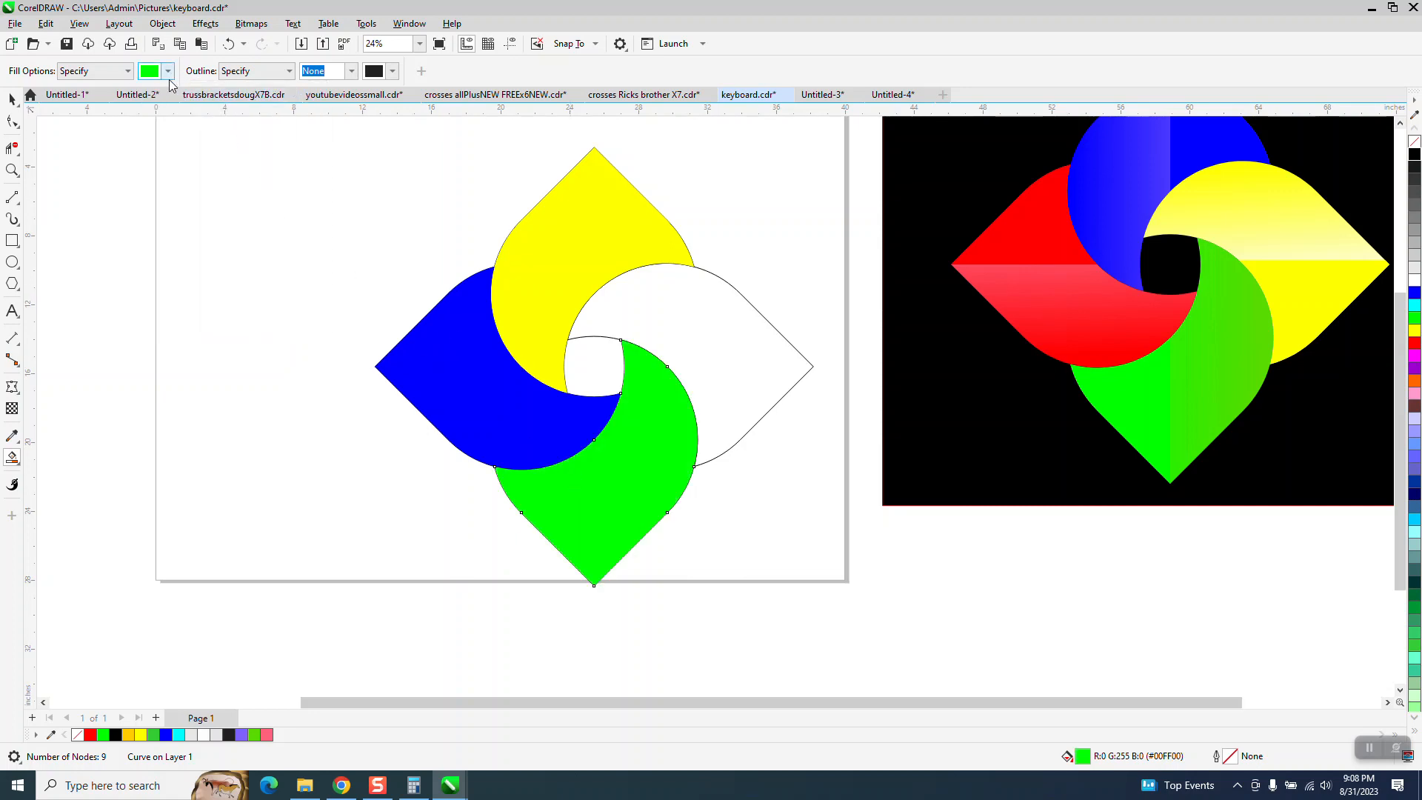
- Smart-fill the remaining right petal of the design with red
left_click(168, 72)
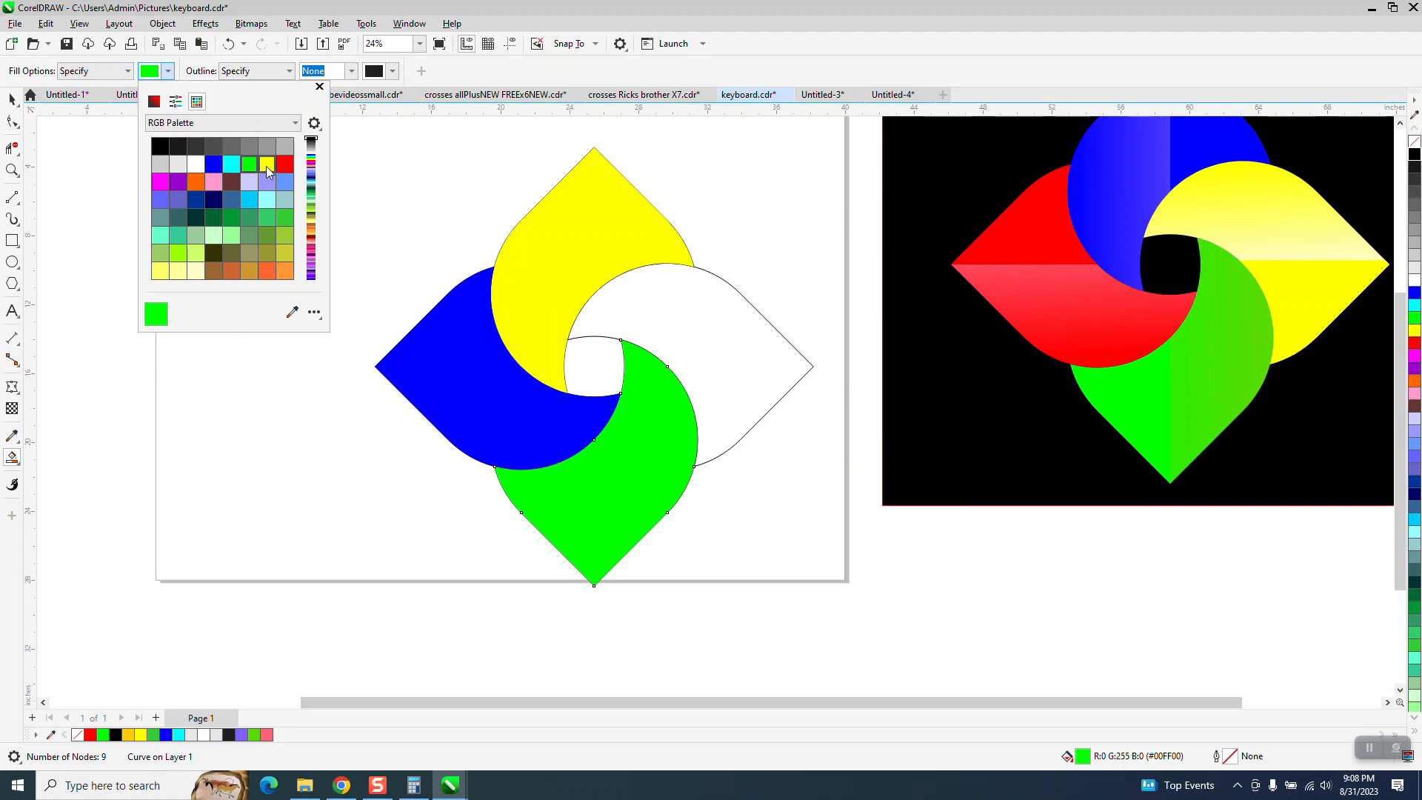
left_click(285, 163)
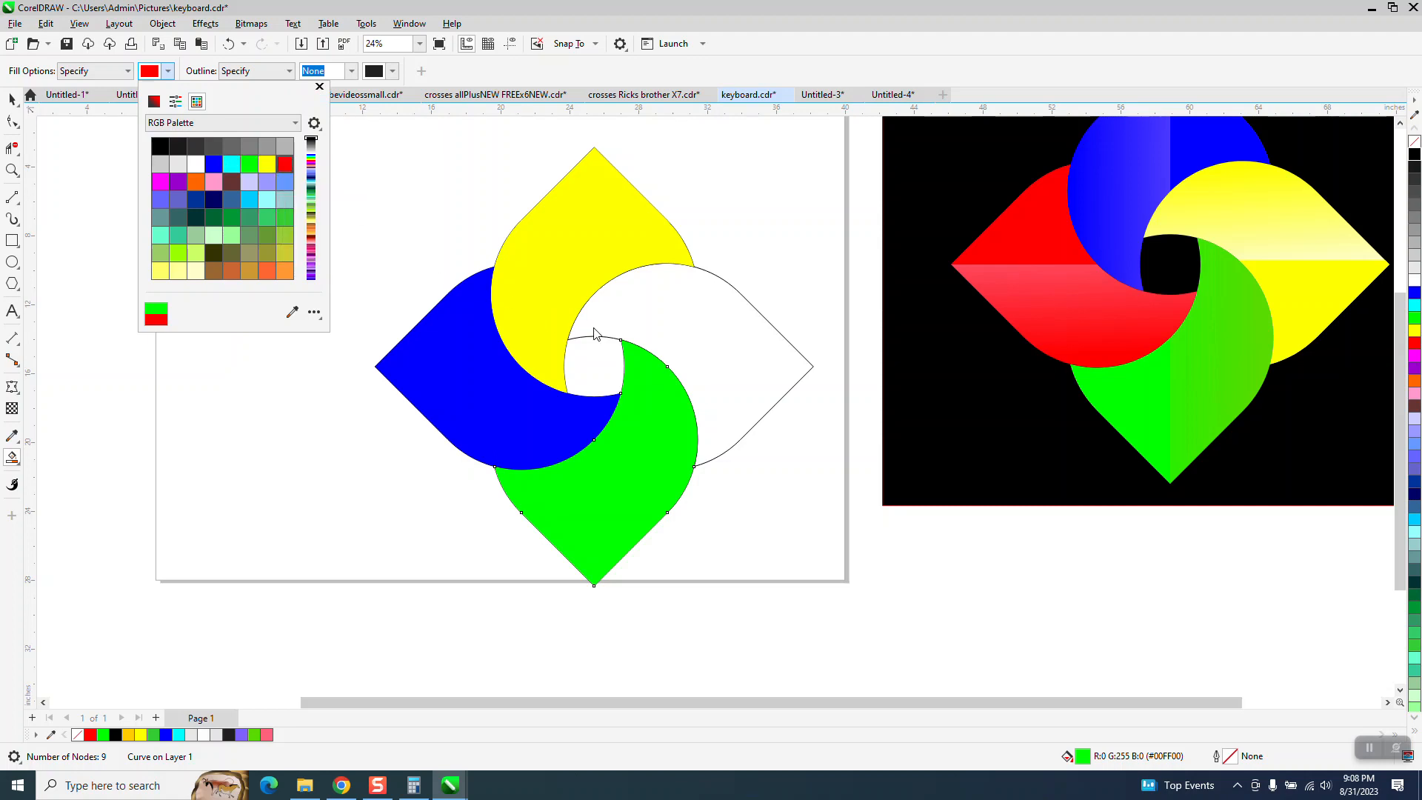
left_click(736, 357)
- Apply an interactive linear fountain fill to the top petal, fading horizontally from yellow at its left edge to white just past its middle
left_click(12, 98)
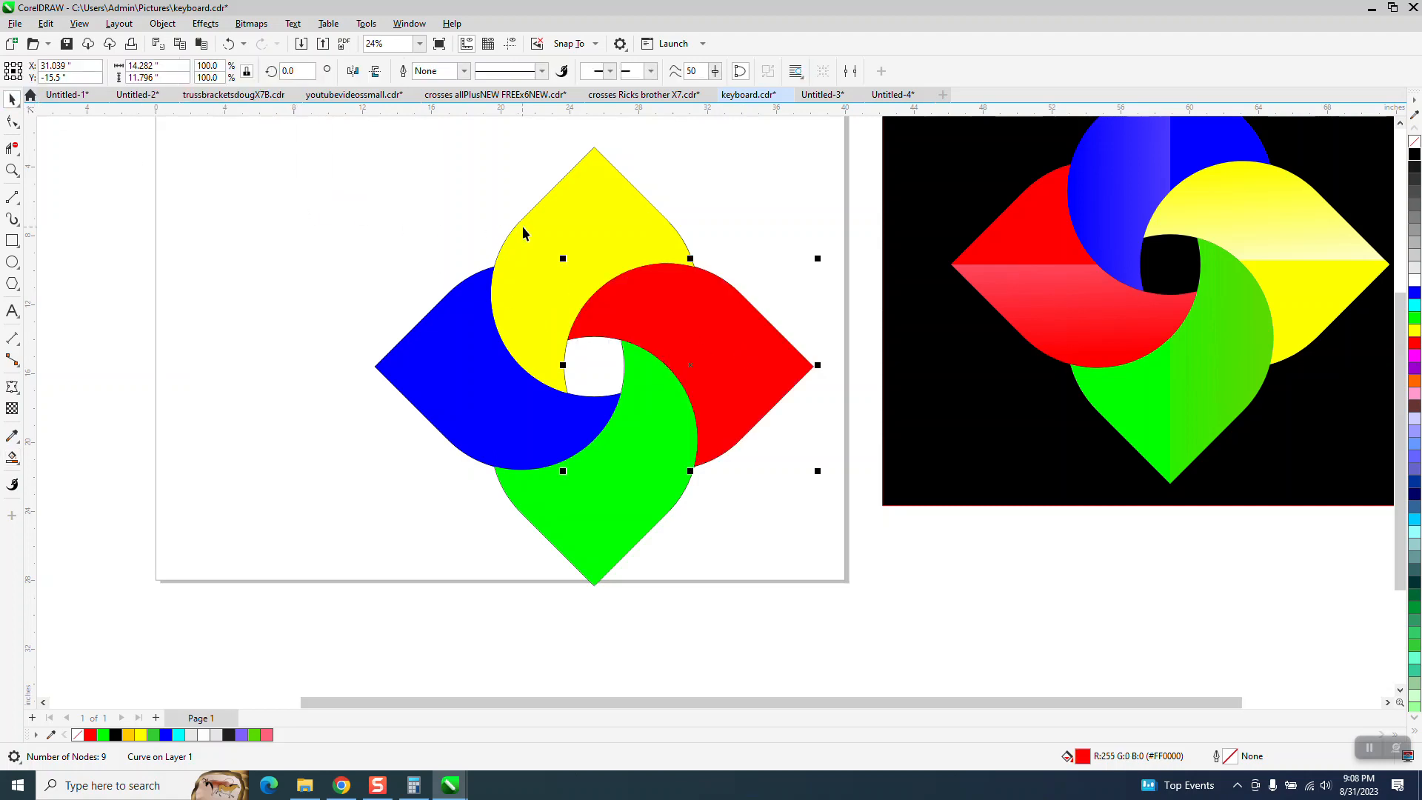
left_click(597, 240)
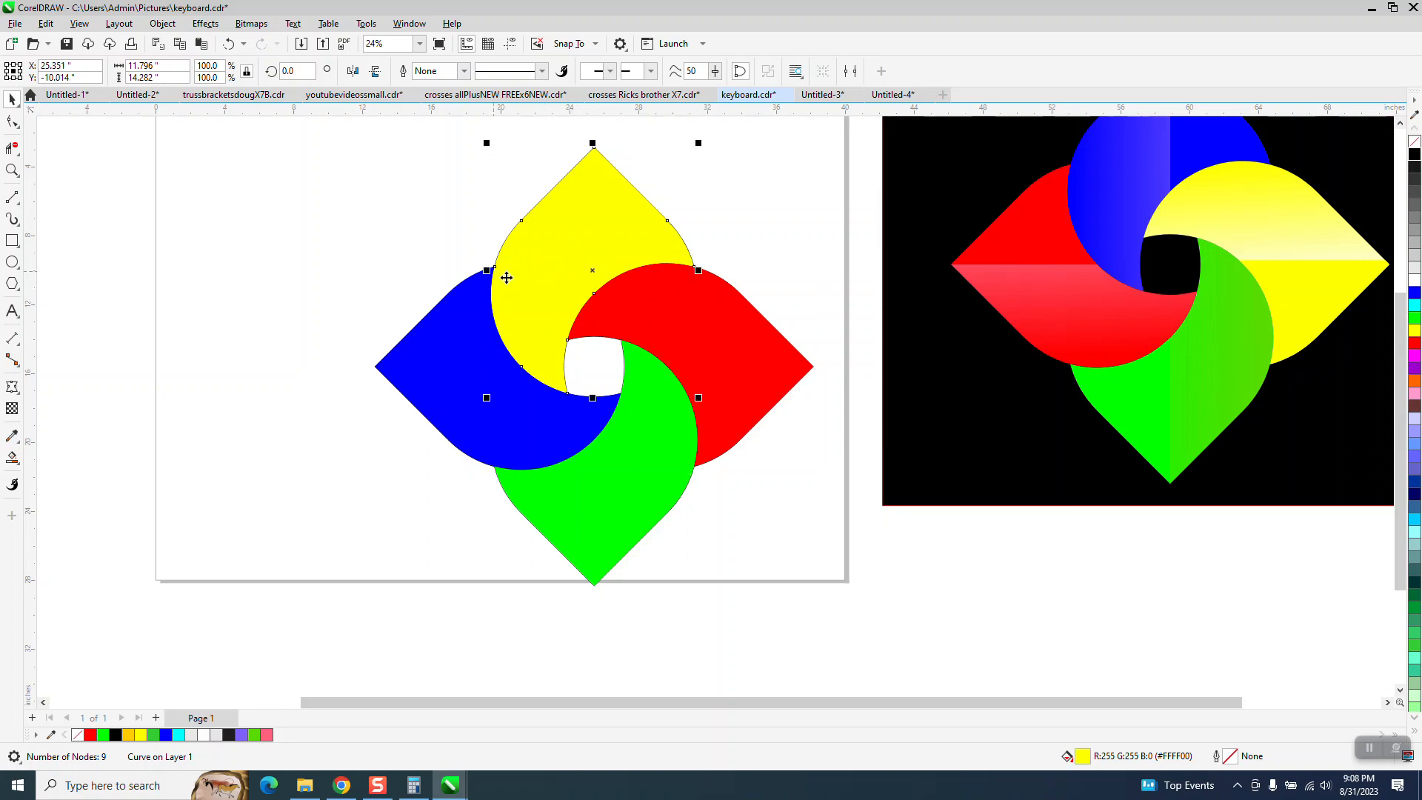
left_click(19, 468)
left_click(67, 458)
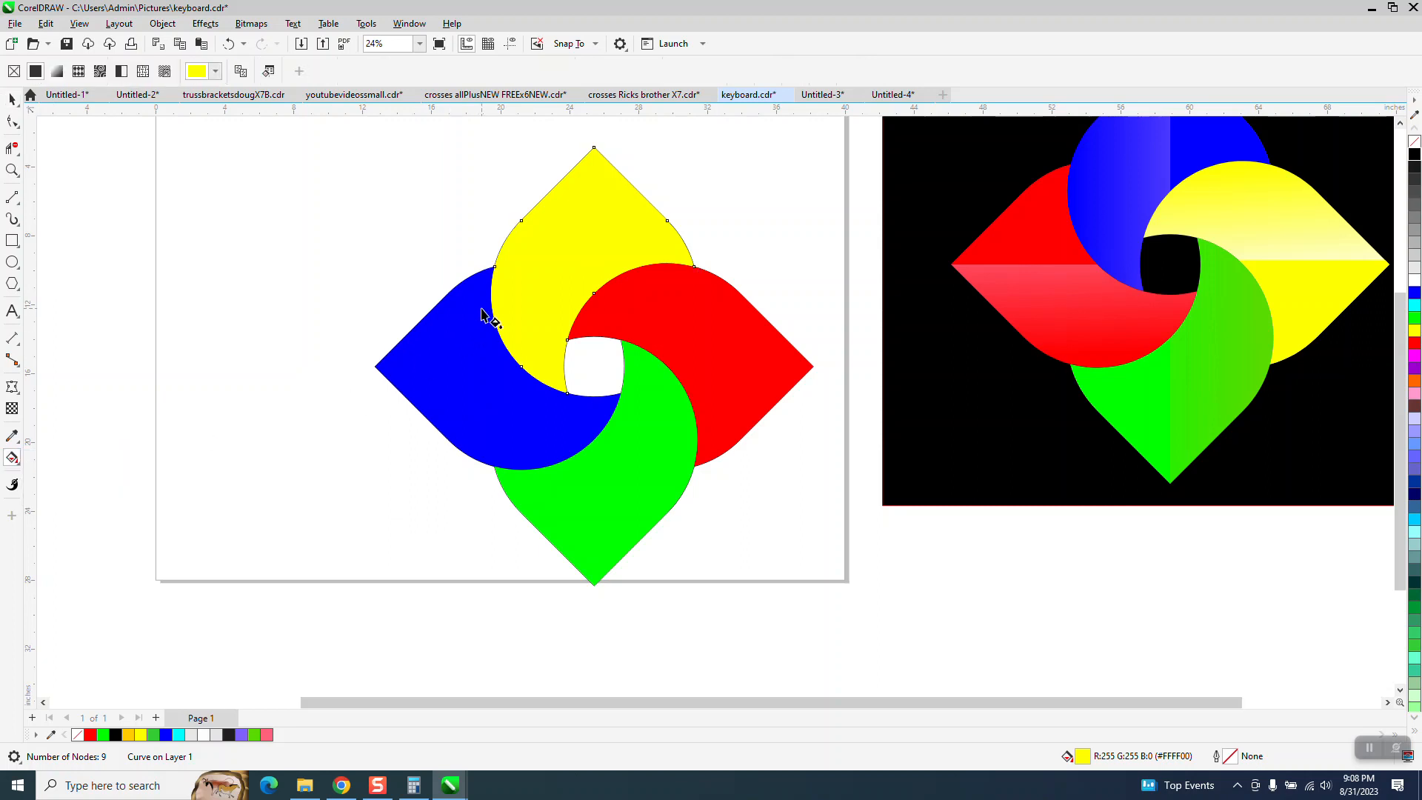
left_click_drag(491, 287, 627, 289)
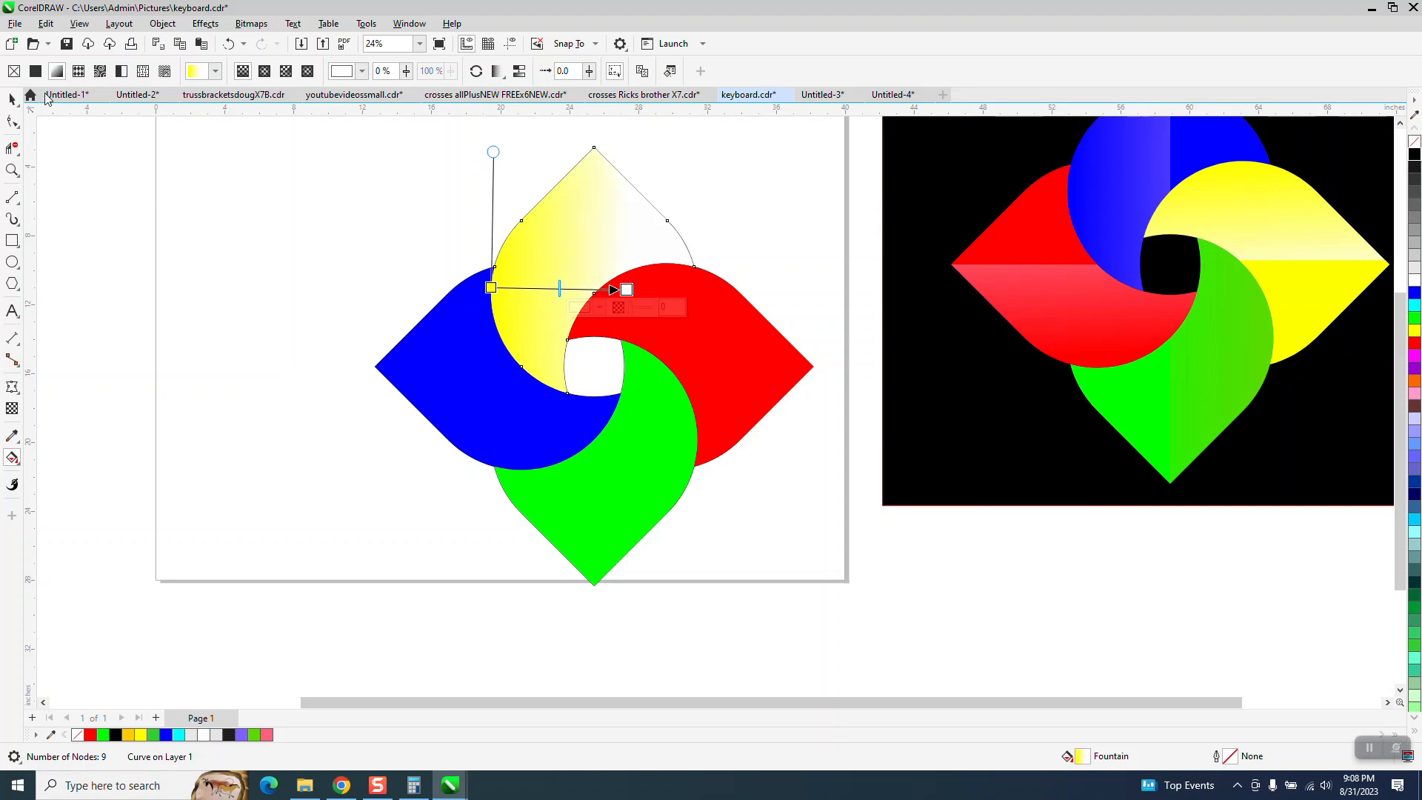
- Apply an interactive linear fountain fill to the left petal, fading vertically from blue at its lower edge to white at its upper edge
left_click(12, 98)
left_click(514, 440)
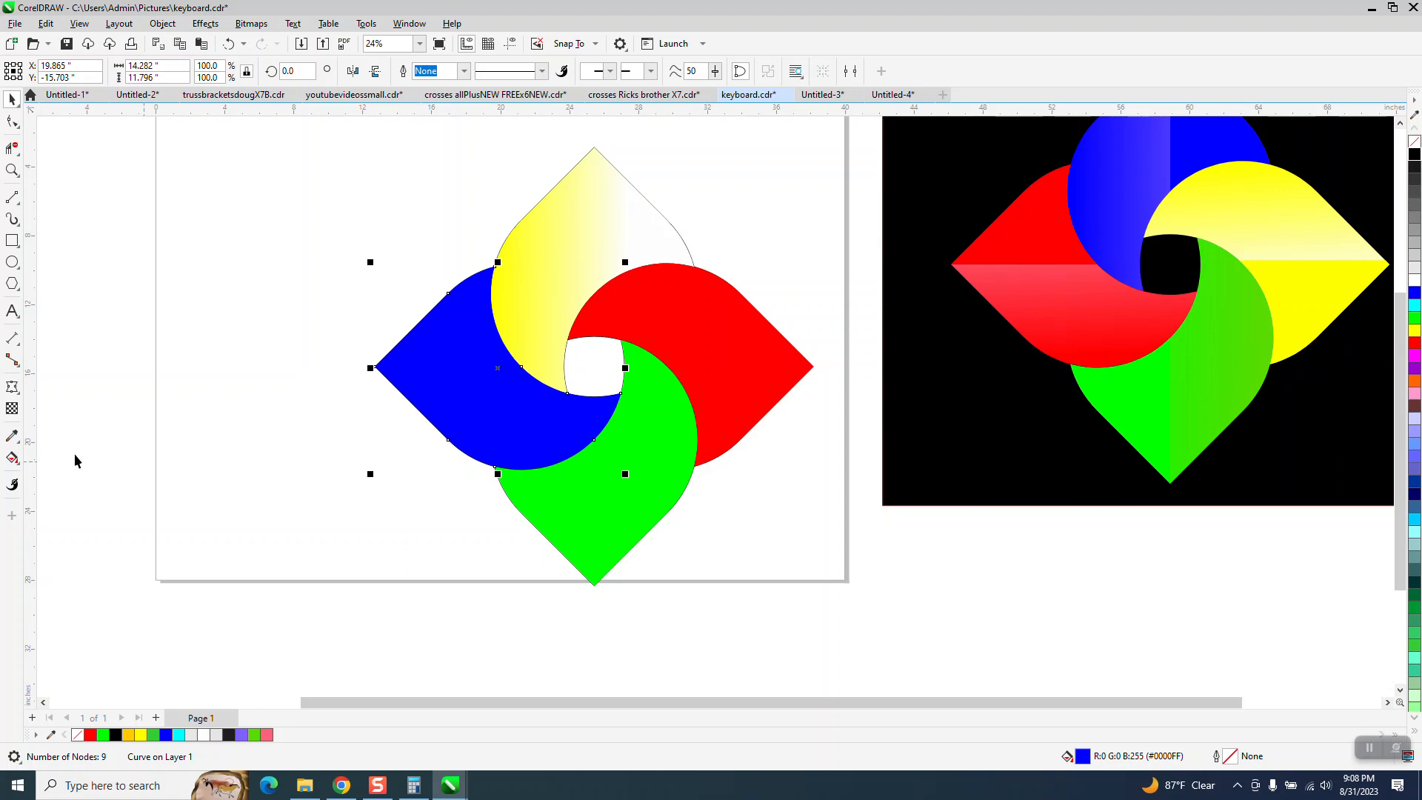
left_click(19, 465)
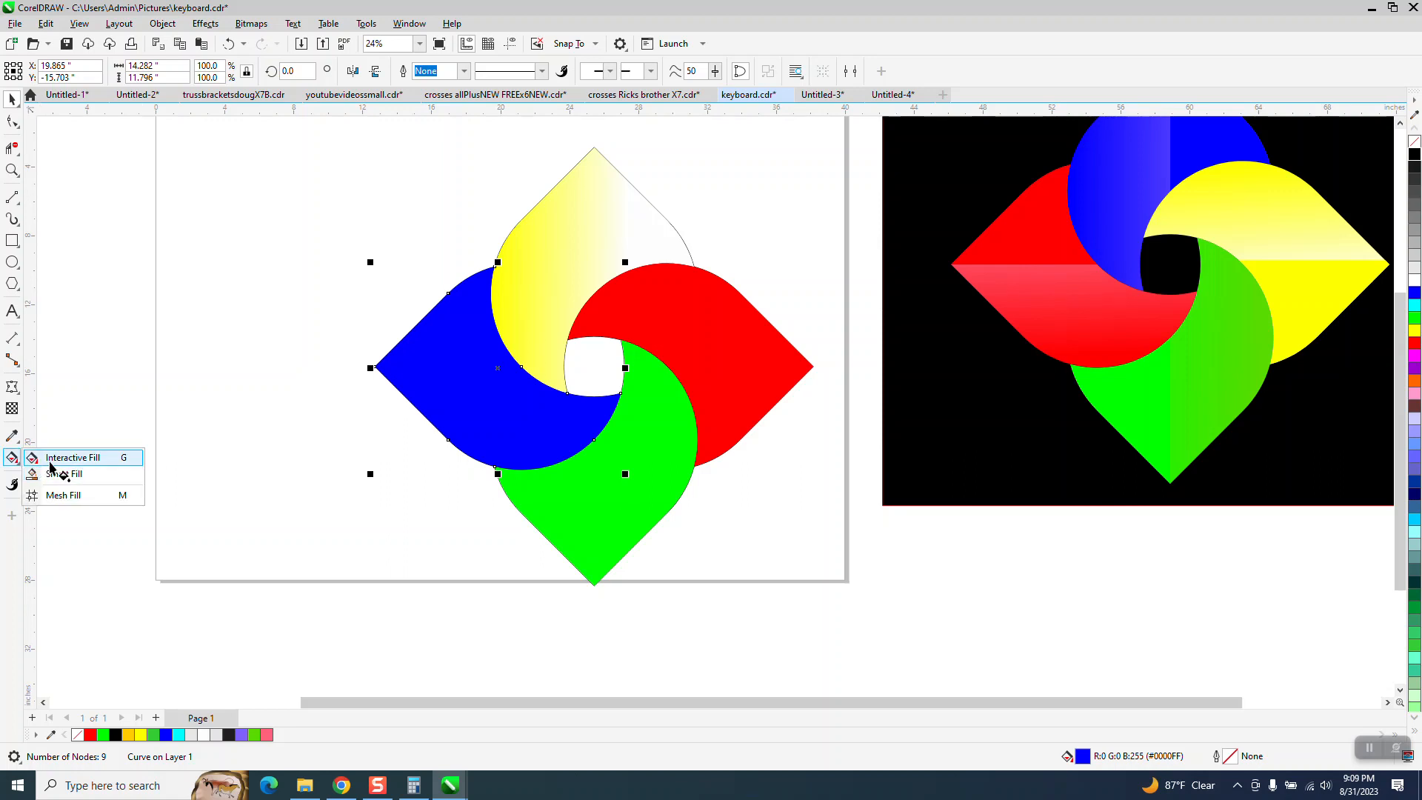
left_click(50, 457)
left_click_drag(503, 466, 500, 284)
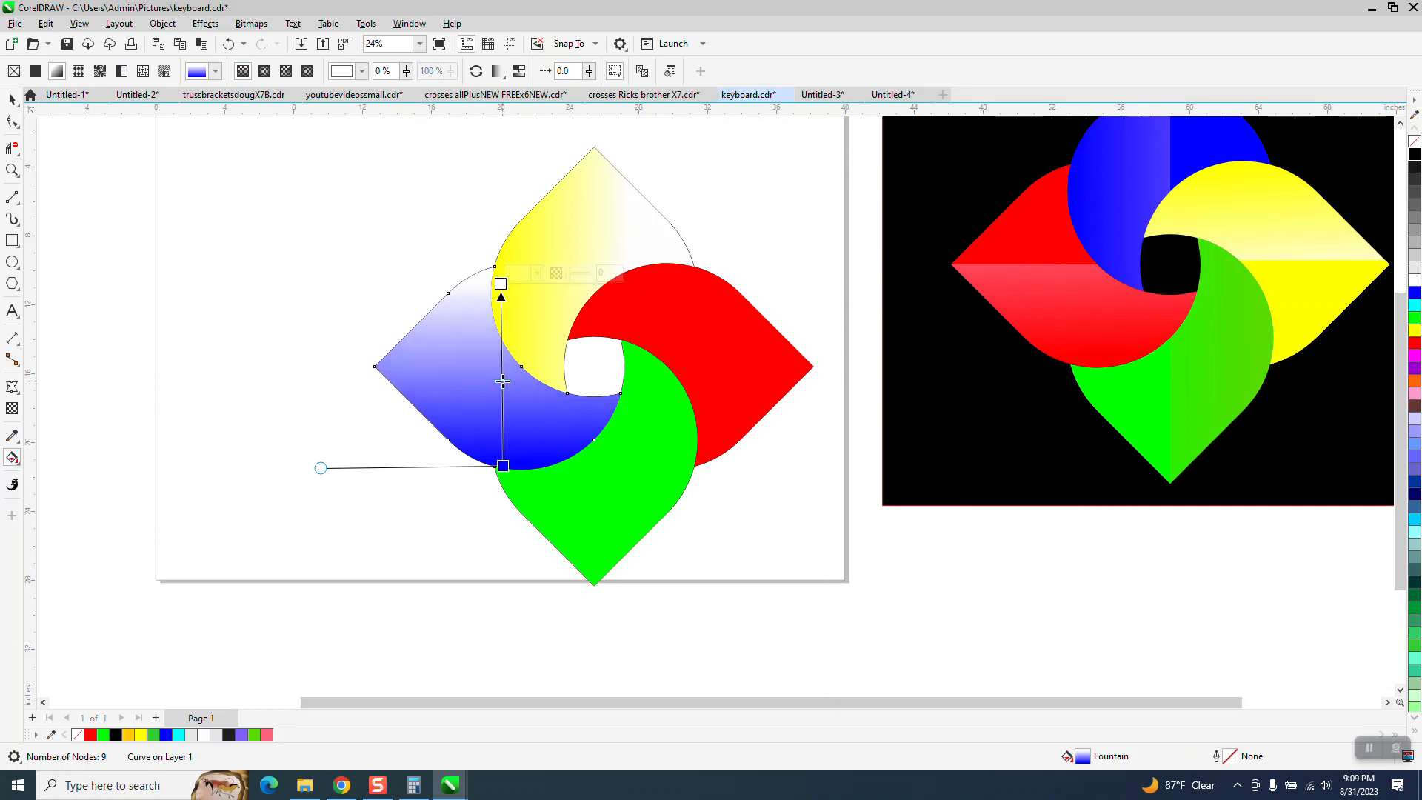
- Apply interactive fountain fills fading to white, right to left on the green bottom petal and bottom to top on the red right petal
left_click(12, 99)
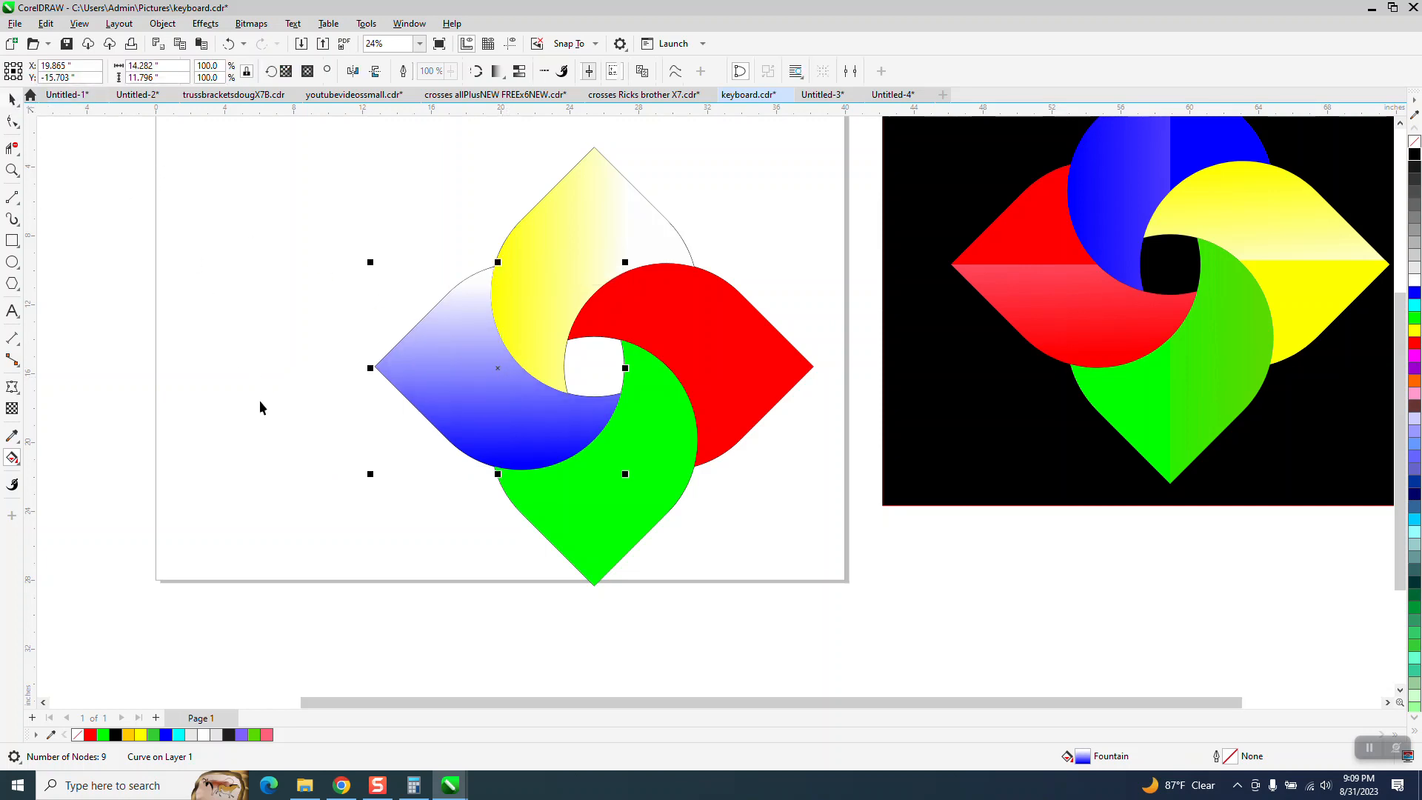
left_click(547, 492)
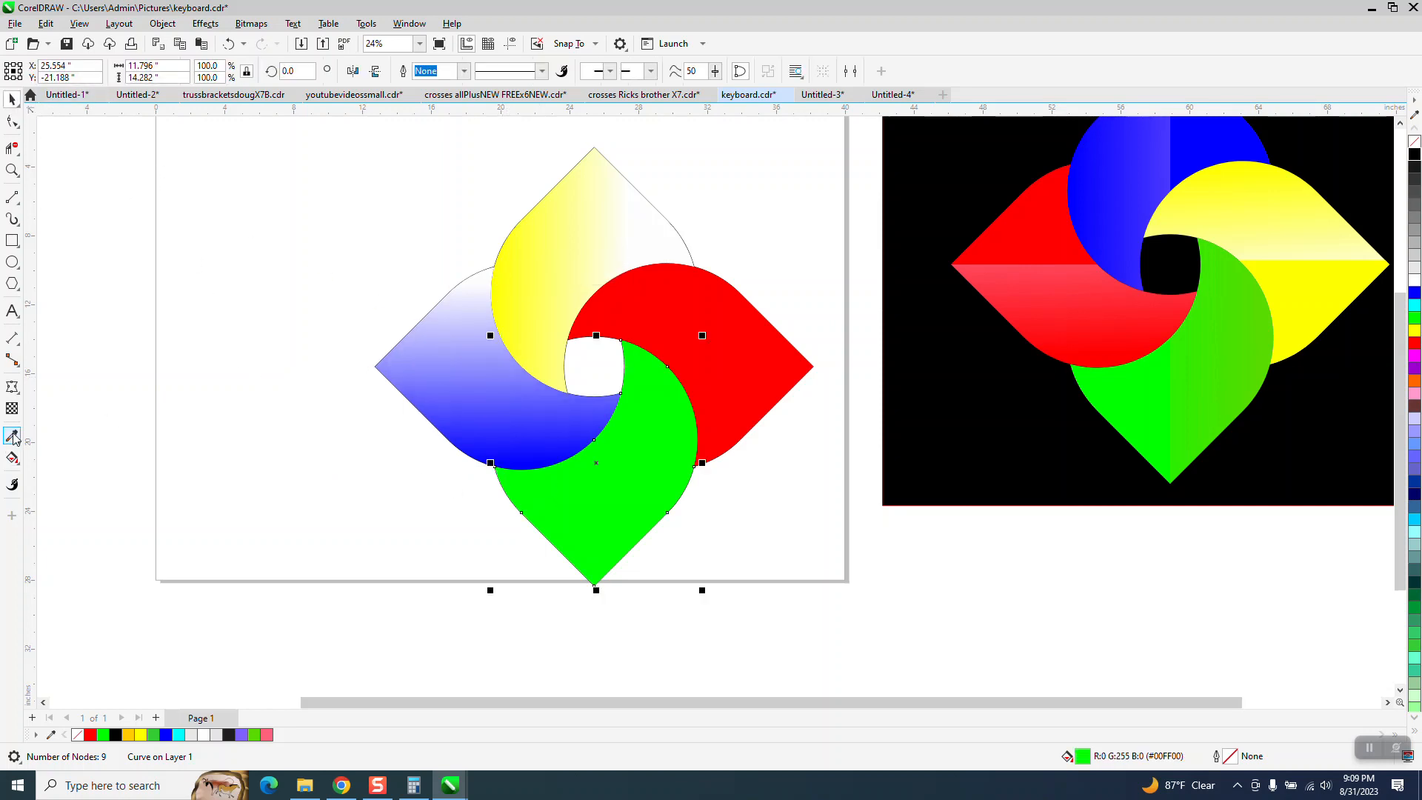
left_click(12, 458)
left_click(55, 457)
left_click_drag(691, 467, 495, 467)
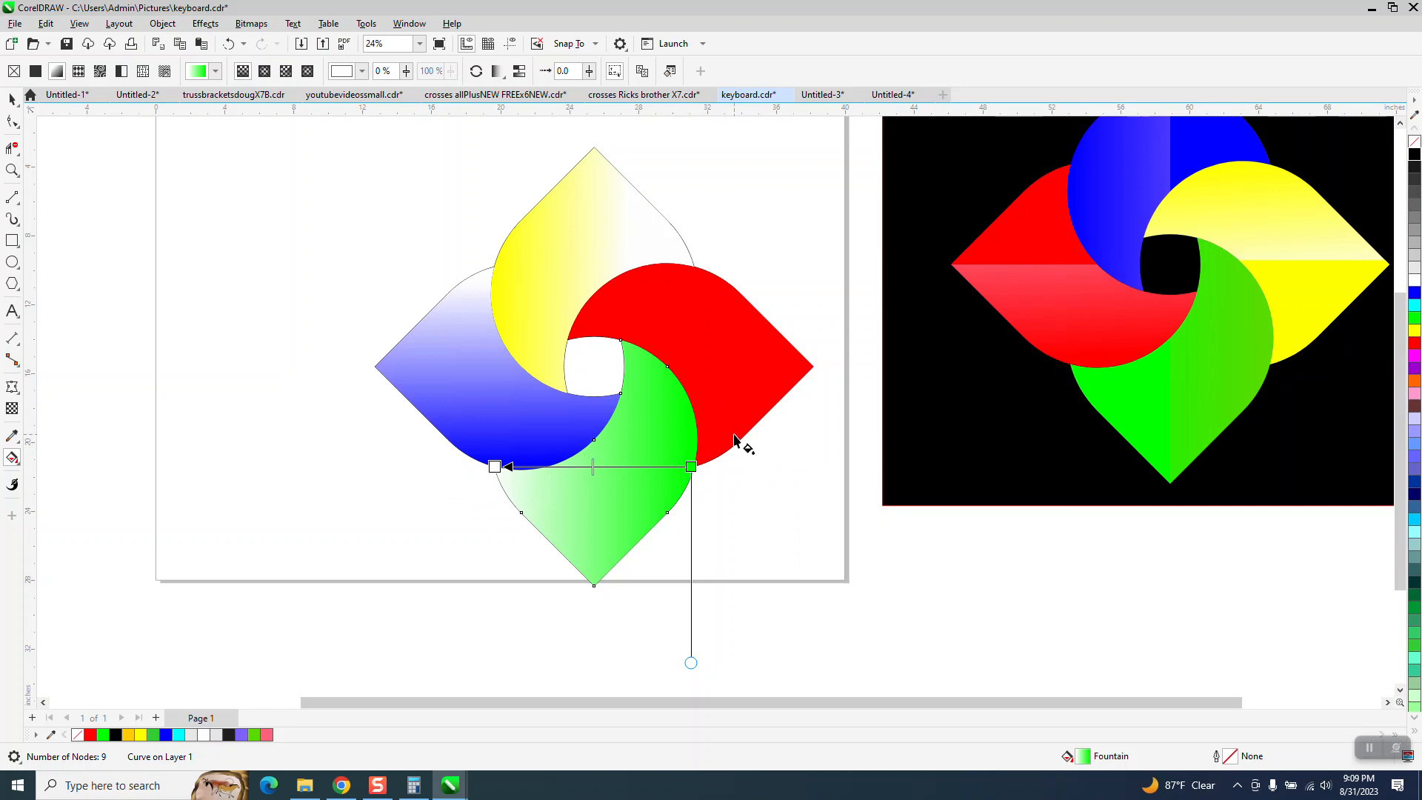
left_click(713, 453)
left_click_drag(713, 453, 708, 271)
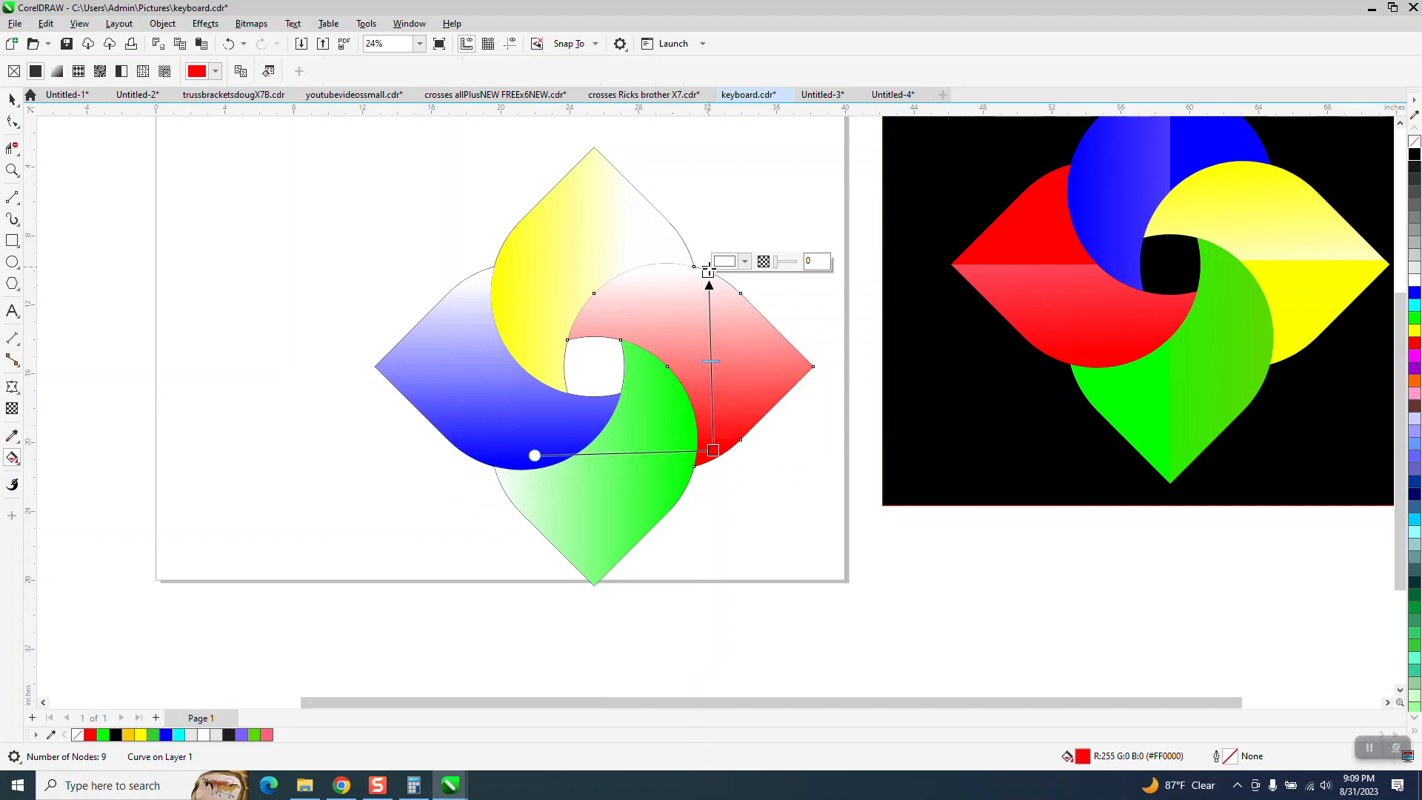
- Select the reference design with its black background and move it about 26 inches to the right, away from the page
scroll(477, 400, "down", 1)
left_click(12, 98)
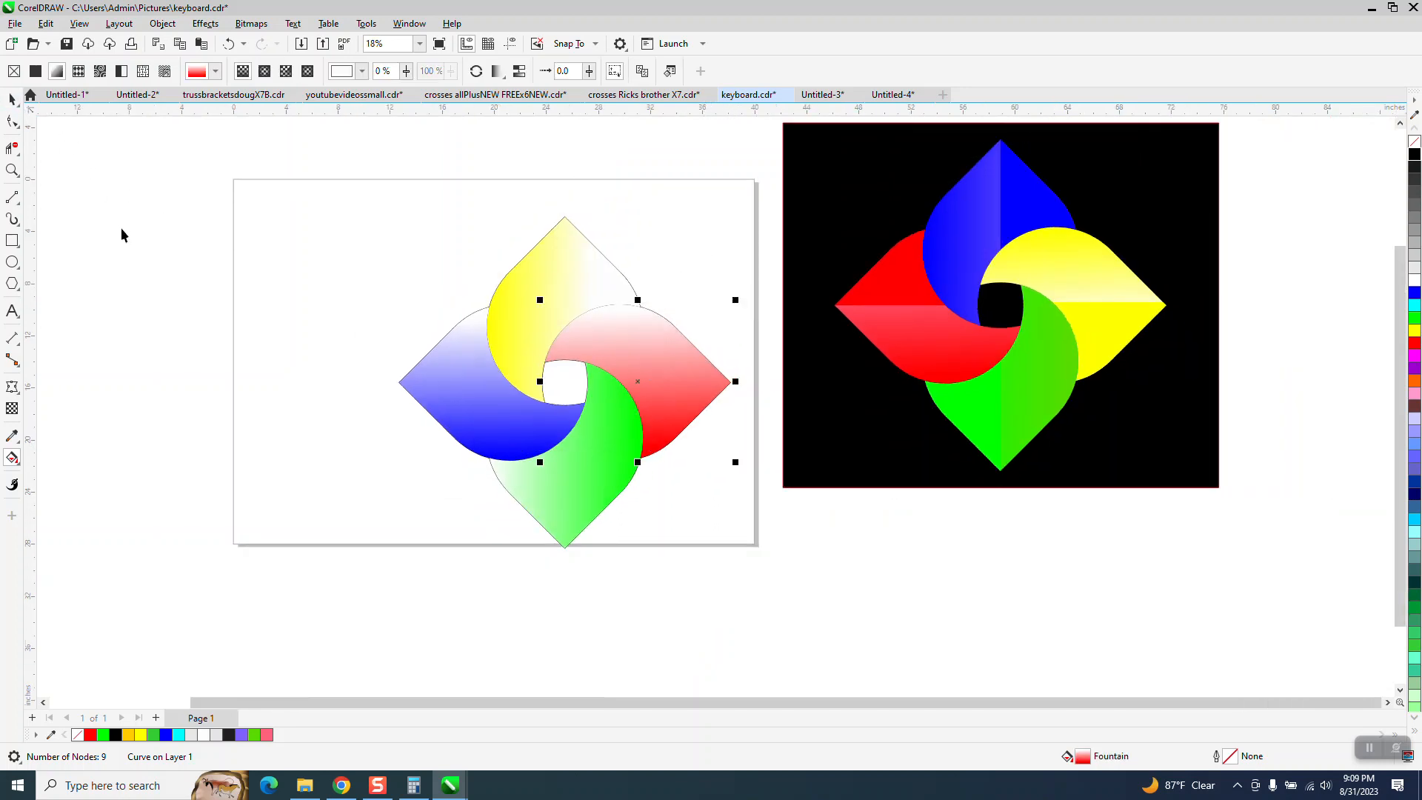
scroll(183, 276, "down", 1)
left_click_drag(571, 163, 608, 238)
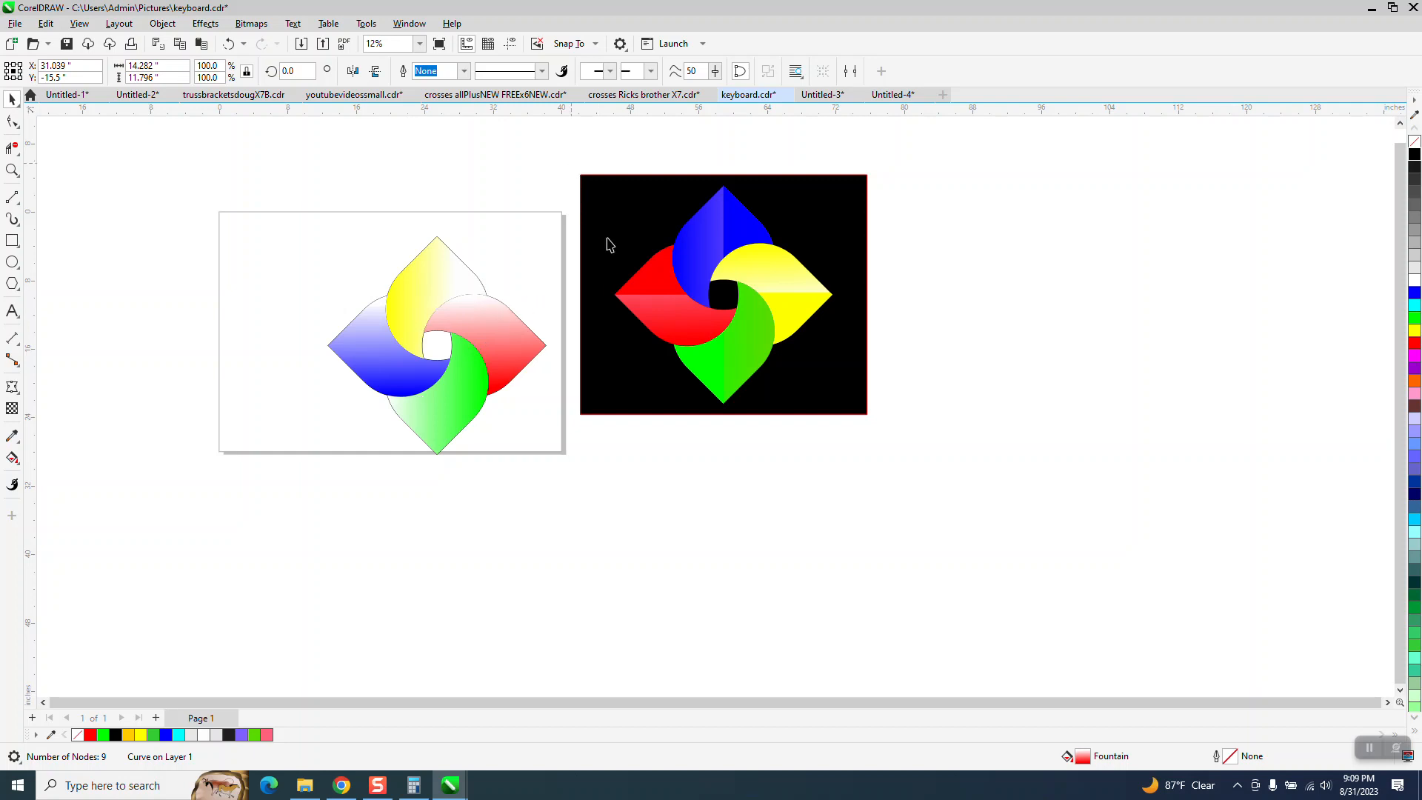
left_click_drag(921, 432, 921, 433)
left_click_drag(917, 330, 917, 330)
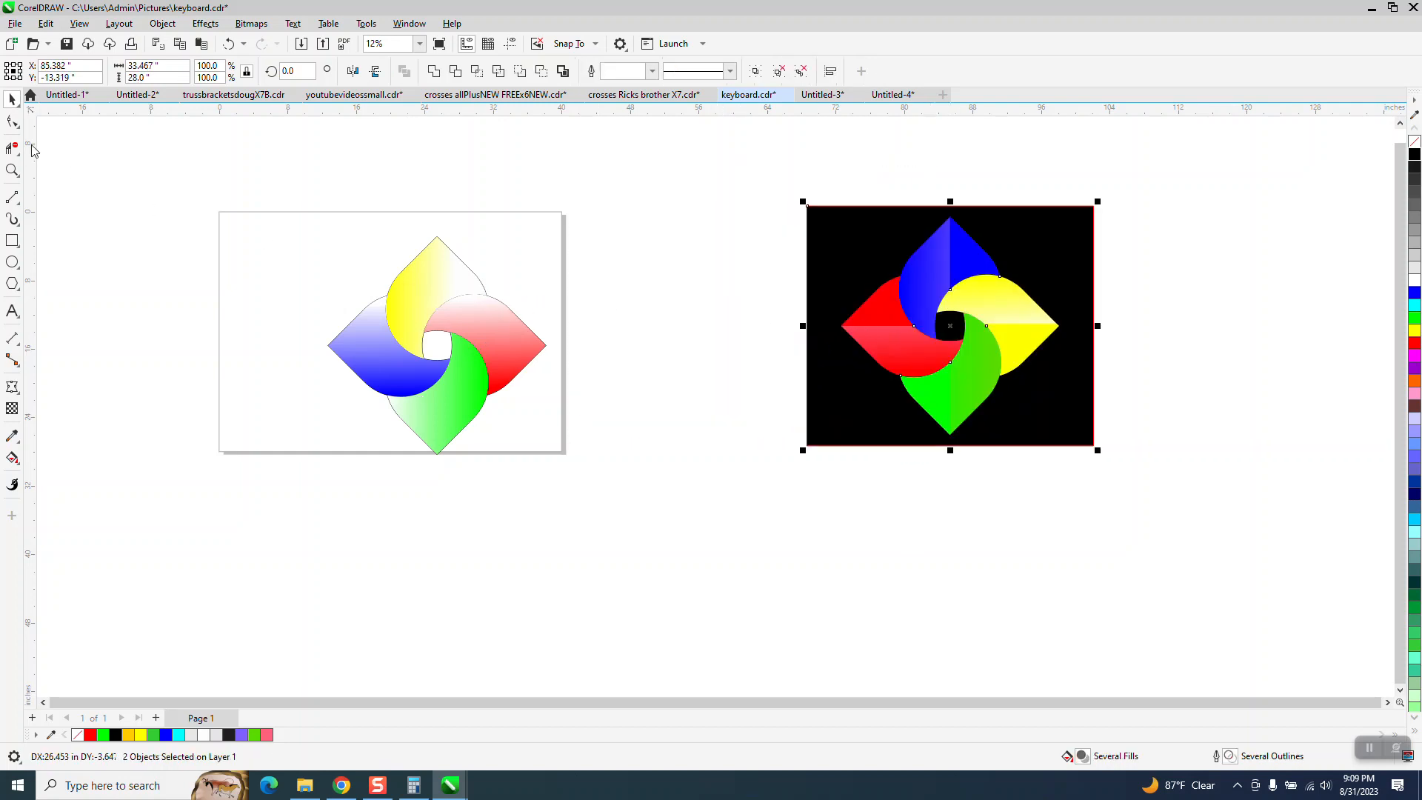
- Draw a rectangle about 11.38 by 15.92 inches from the top petal's tip, covering the right half of that petal
left_click(12, 171)
left_click_drag(274, 200, 748, 529)
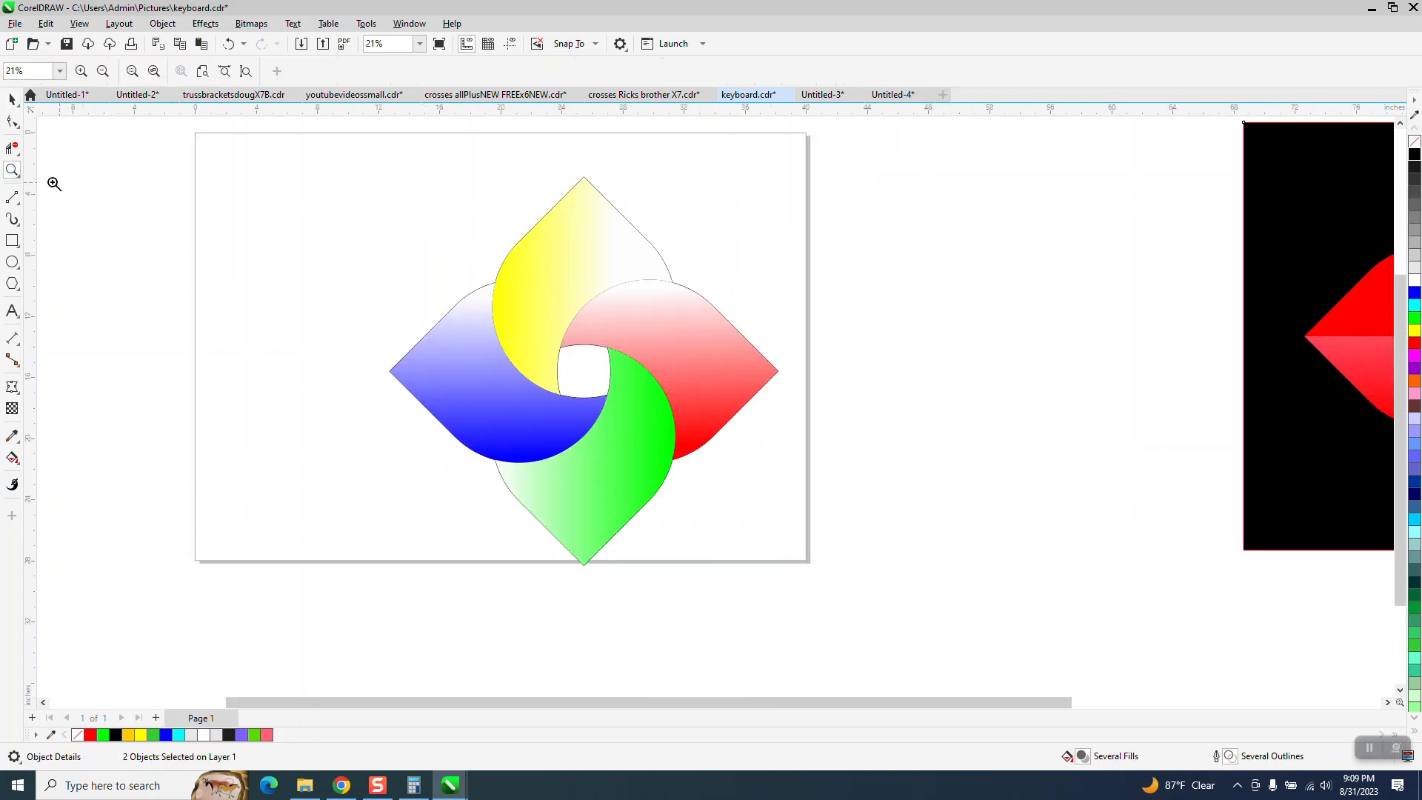
left_click(11, 240)
left_click_drag(582, 178, 758, 420)
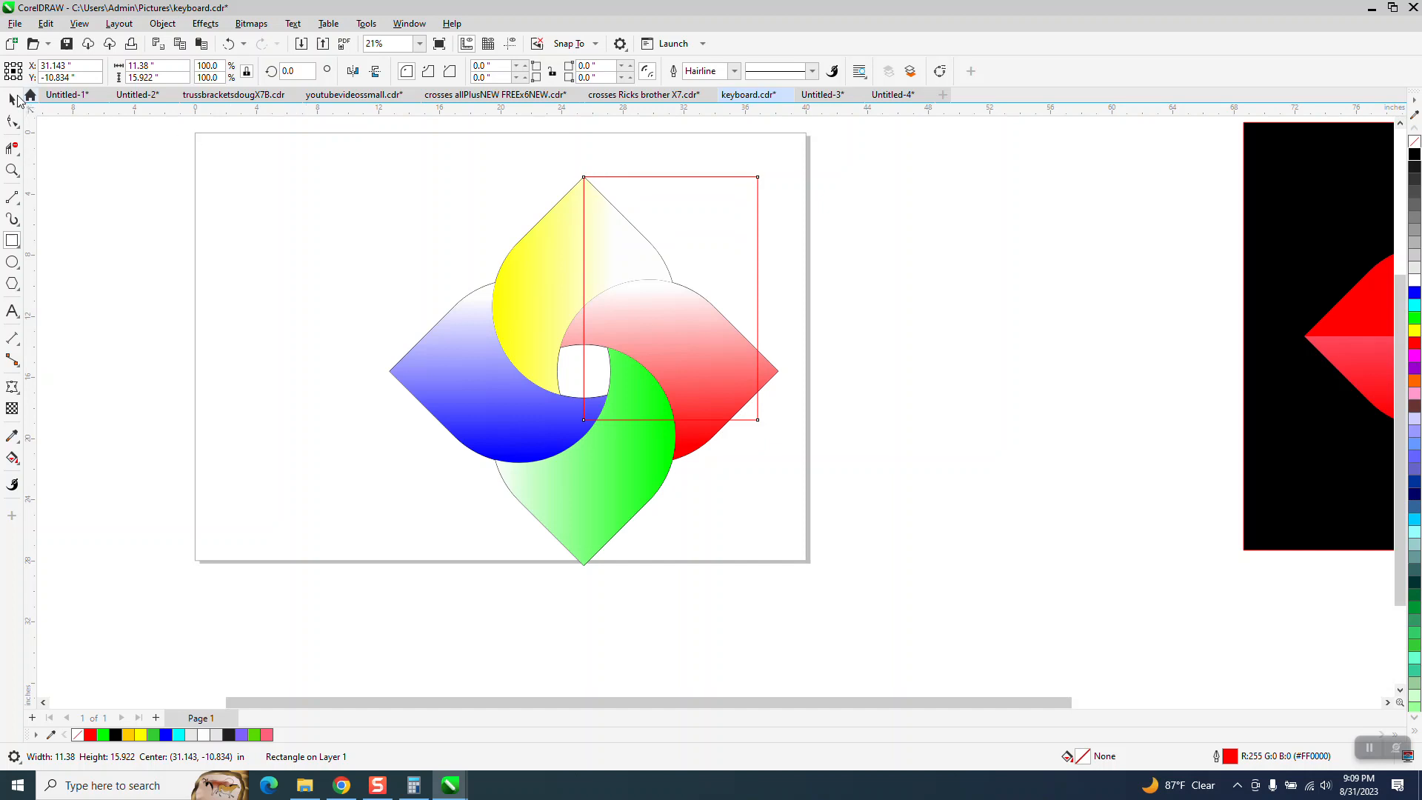
- Intersect the rectangle with the top petal and move the resulting right half 18 inches to the right
left_click(13, 99)
left_click(564, 270, "shift")
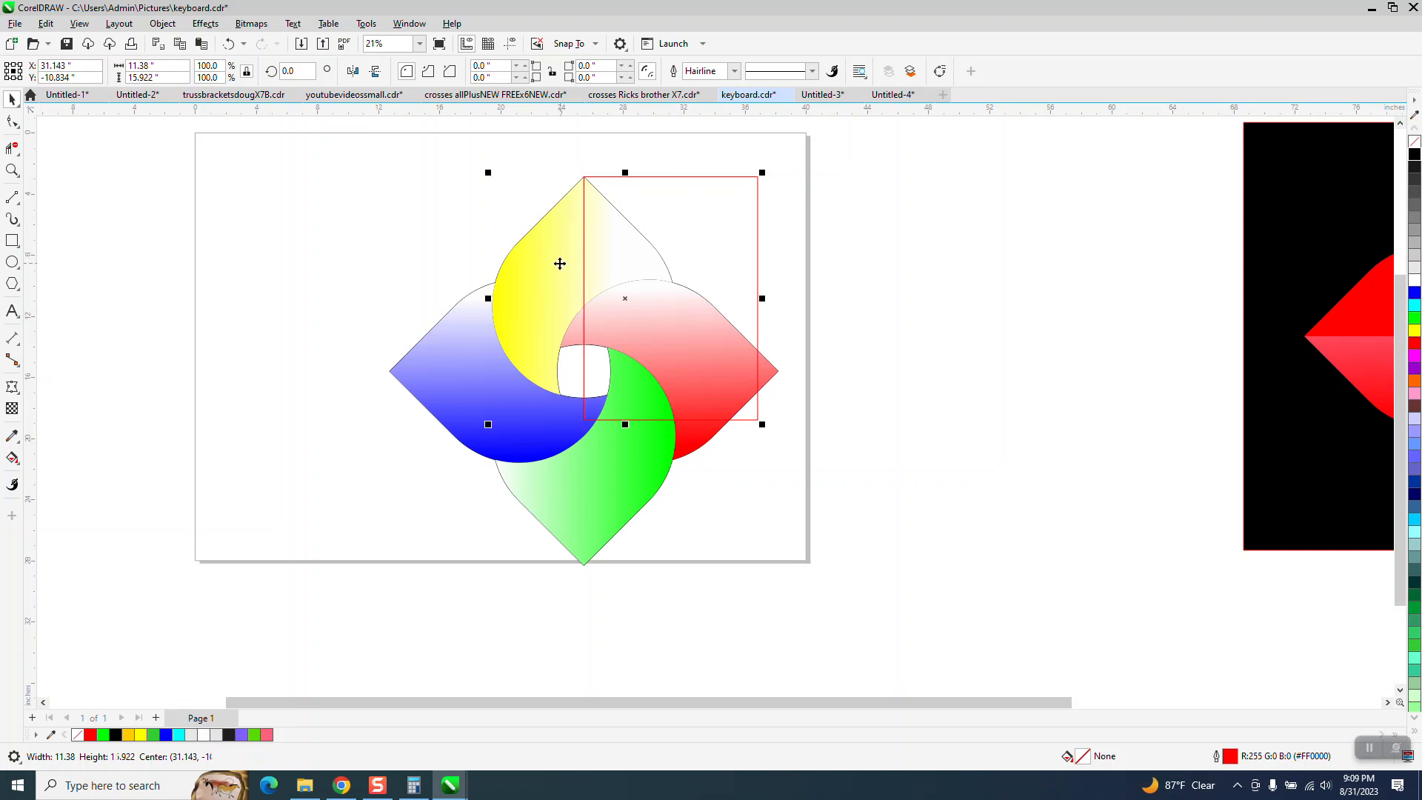
left_click(477, 71)
key("Right")
key("Right")
key("Right")
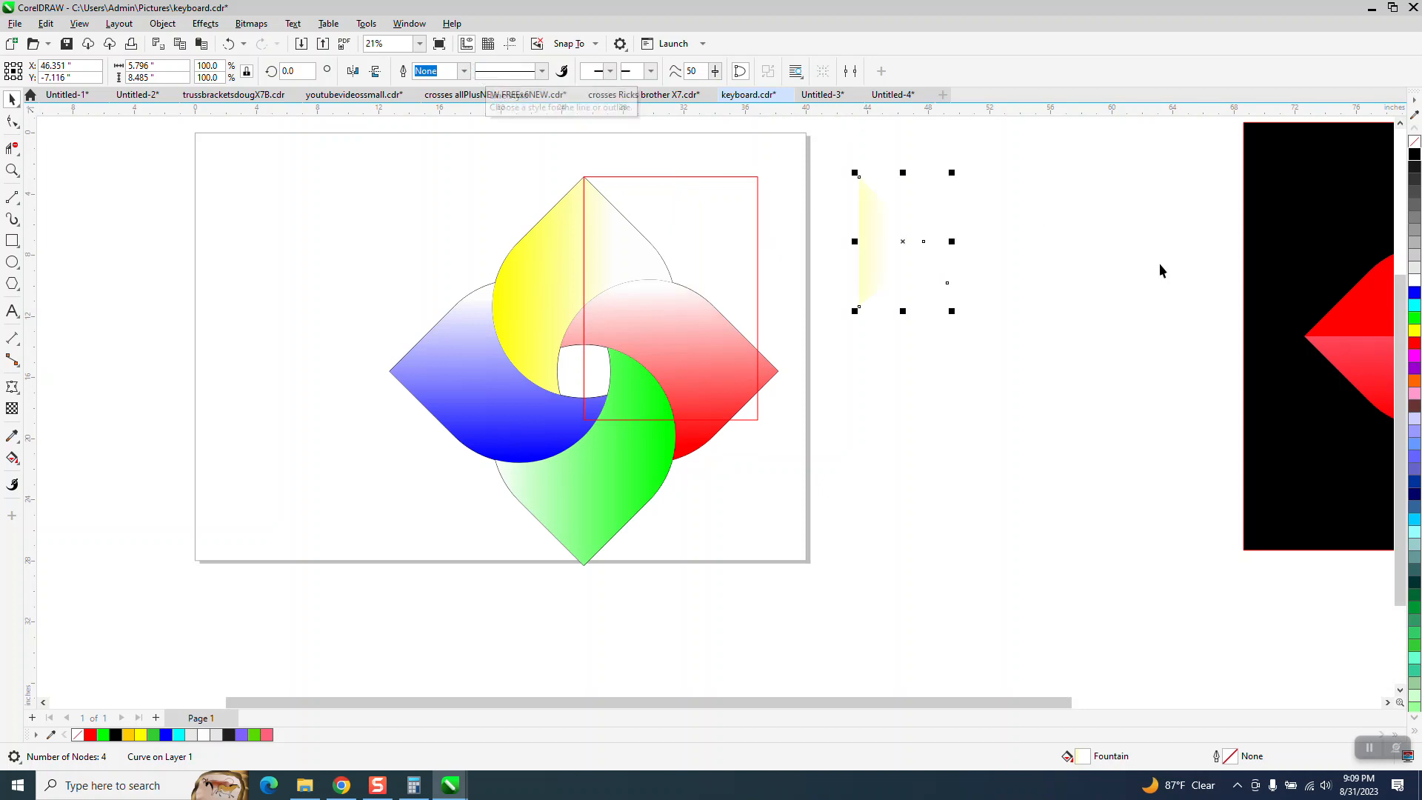
- Fill the separated half petal with solid yellow and move it 18 inches left, back onto the top petal
left_click(1415, 332)
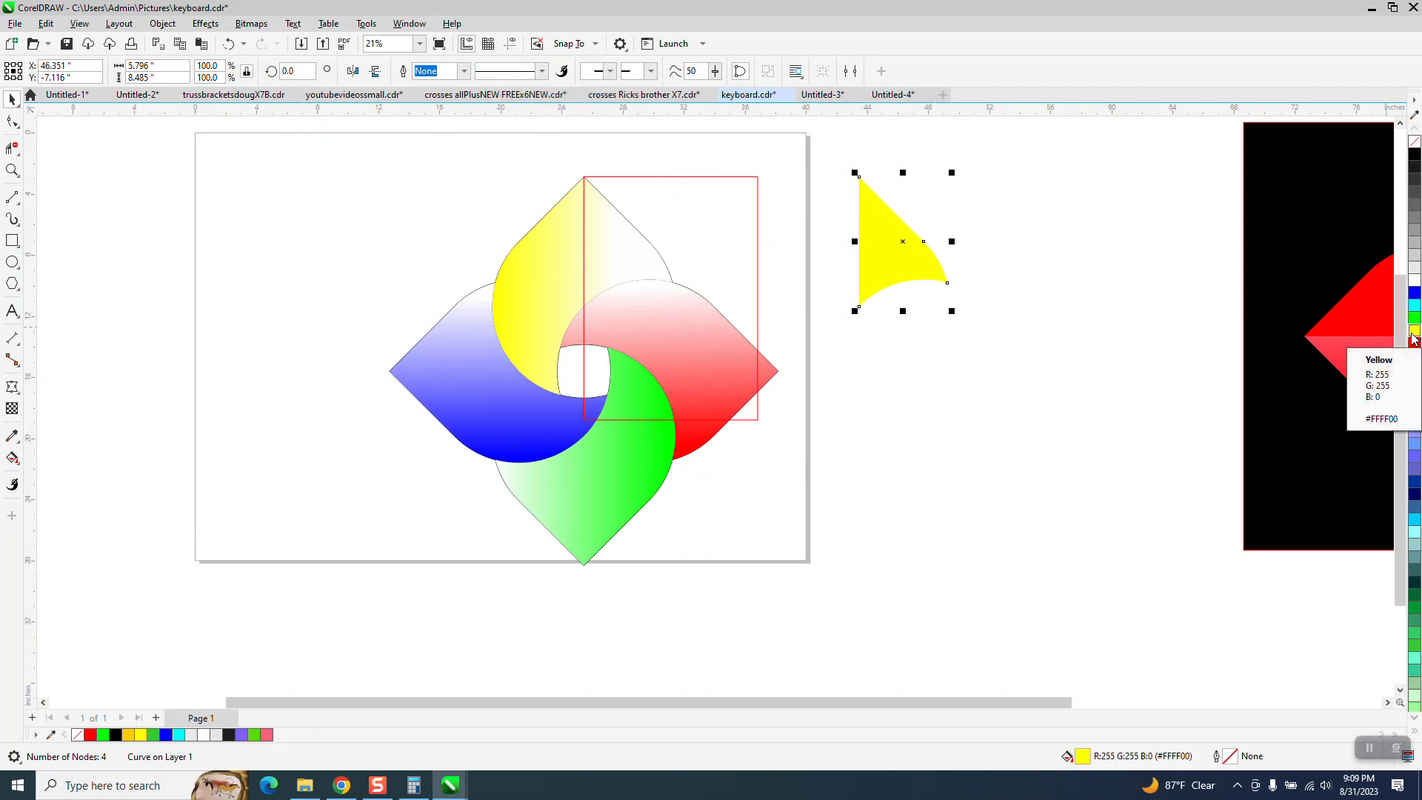
key("Left")
key("Left")
key("Left")
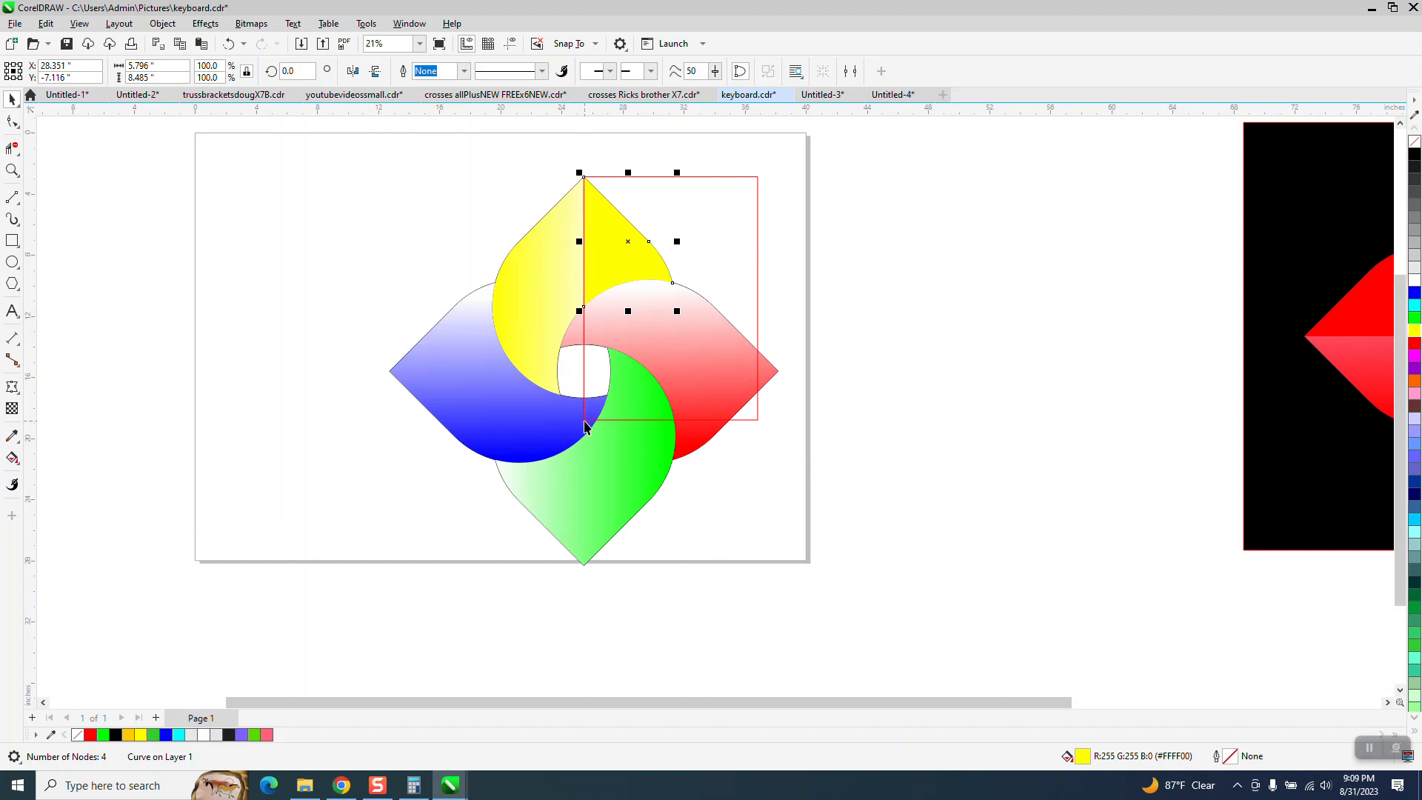
- Move the rectangle straight down so its lower-left corner meets the bottom petal's tip
left_click_drag(584, 421, 585, 567)
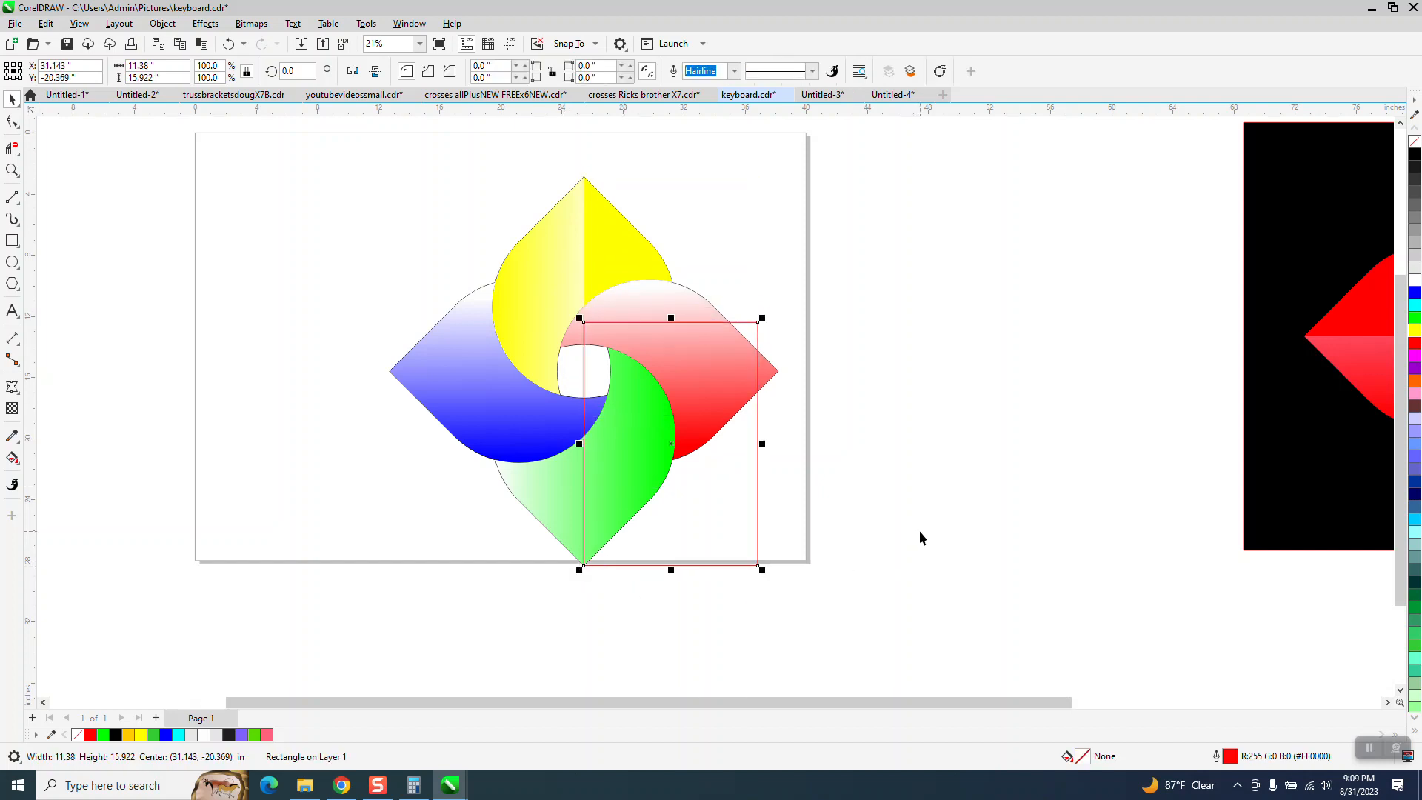
- Try intersecting the rectangle with the bottom petal's right half, then undo that intersection and the joint move of both objects
left_click(549, 499, "shift")
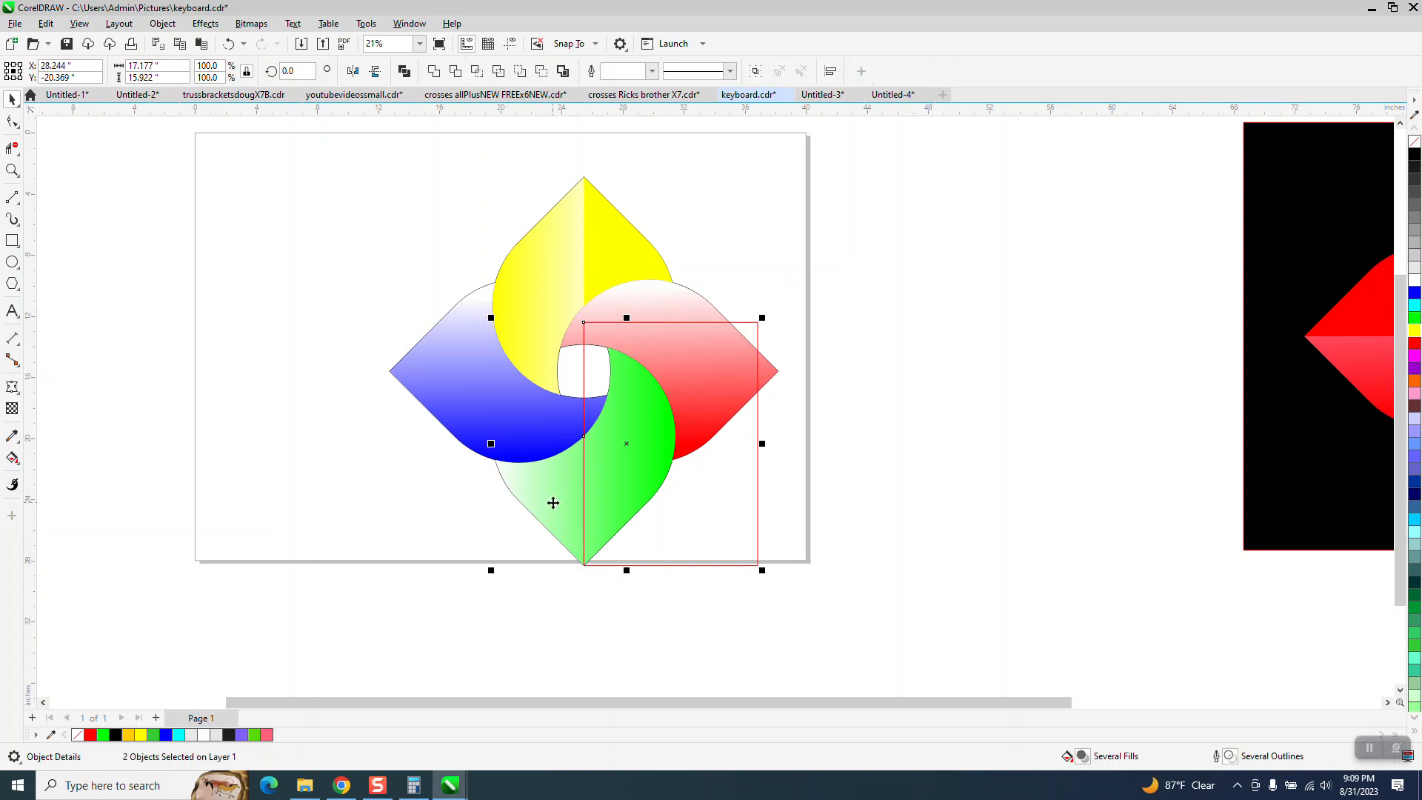
left_click(478, 72)
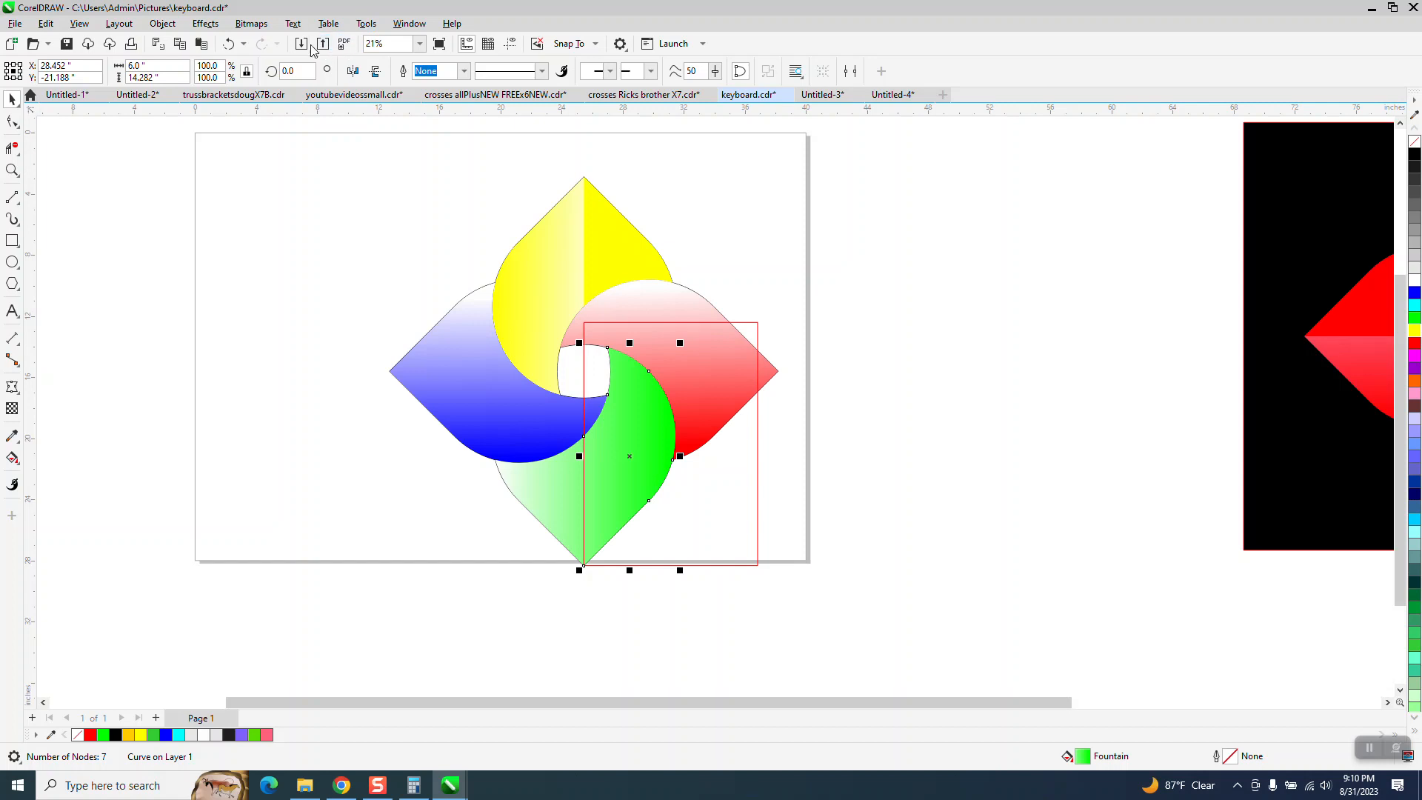
left_click(222, 46)
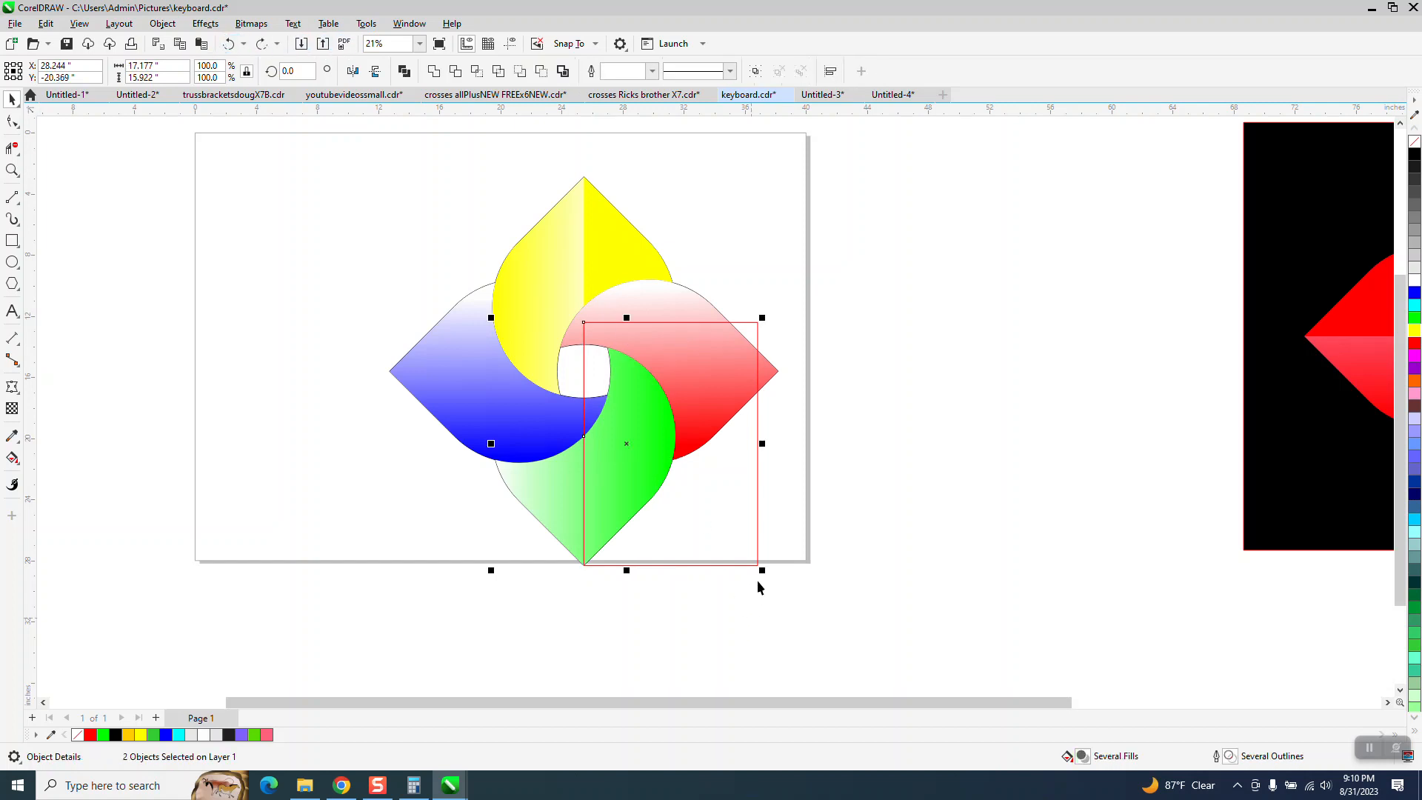
left_click_drag(756, 565, 599, 561)
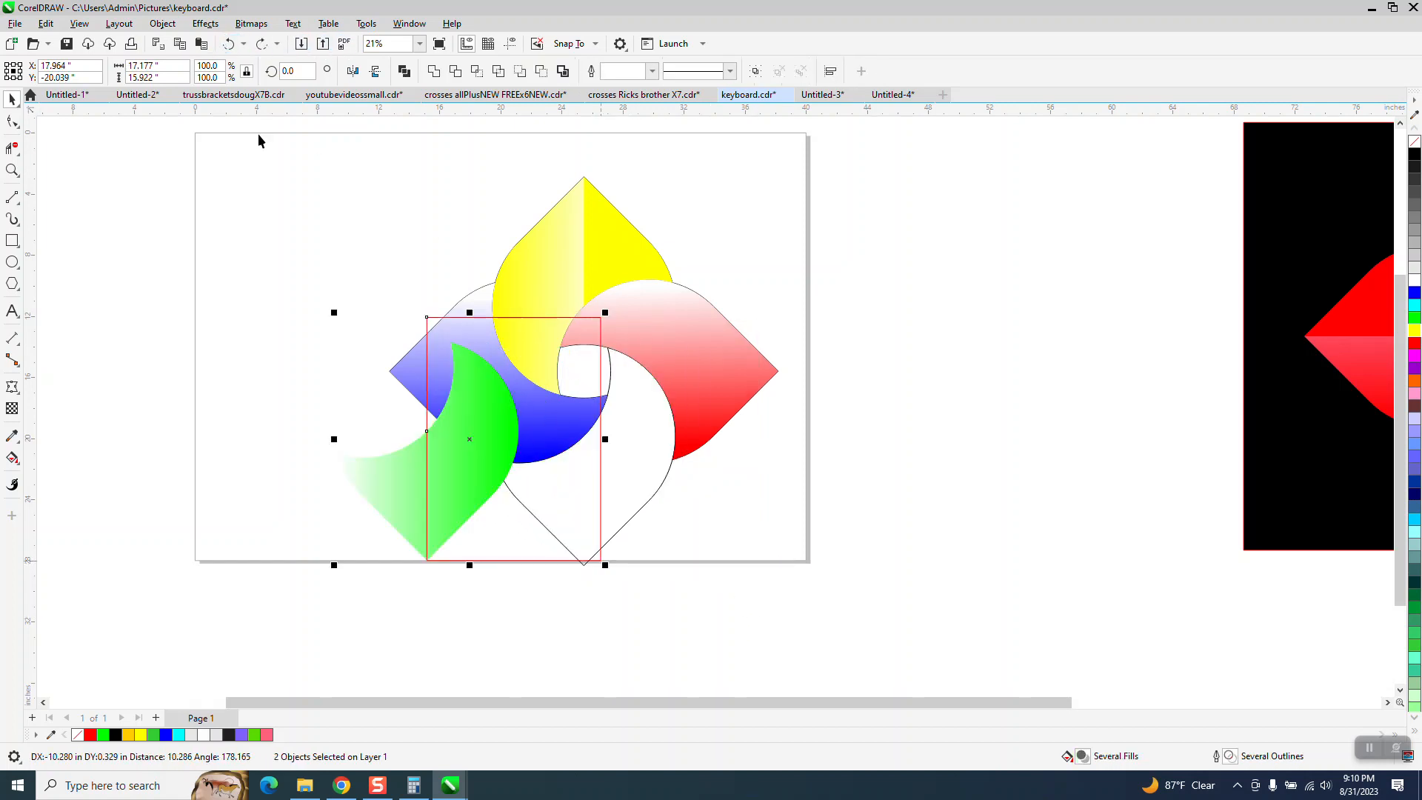
left_click(226, 44)
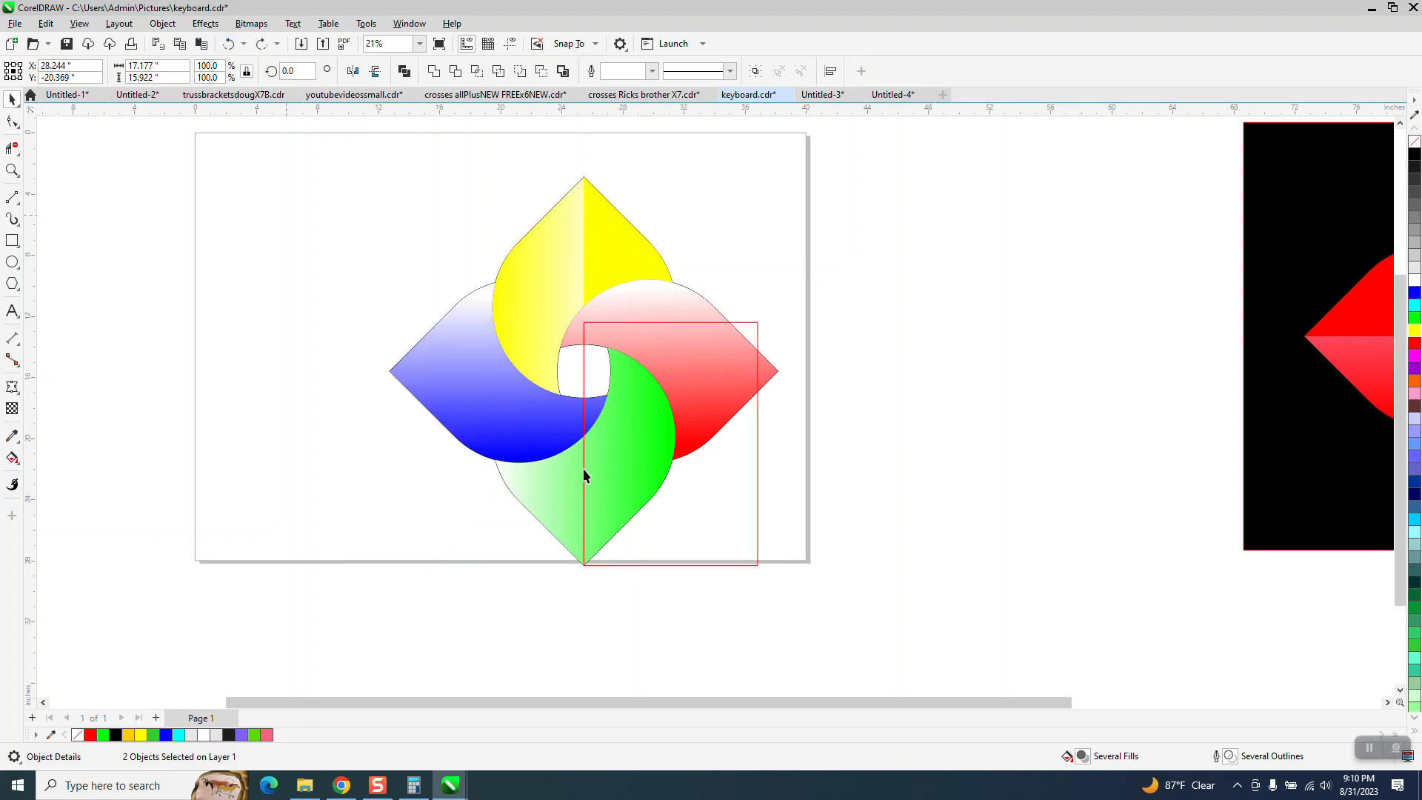
- Move only the rectangle left so its lower-right corner meets the bottom petal's tip
left_click(755, 591)
left_click_drag(757, 566, 584, 568)
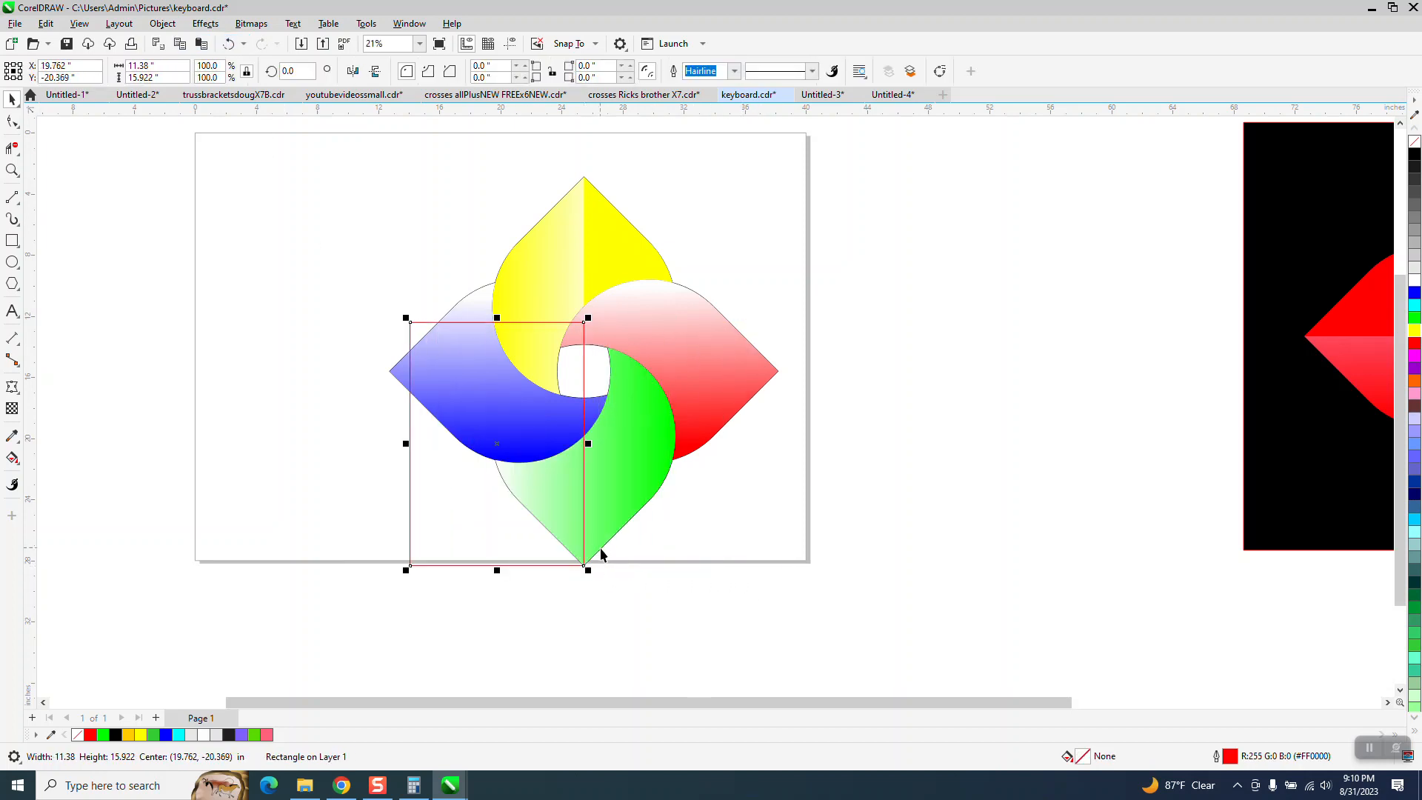
- Intersect the rectangle with the bottom petal and fill the resulting left half with solid green
left_click(615, 500, "shift")
left_click(476, 74)
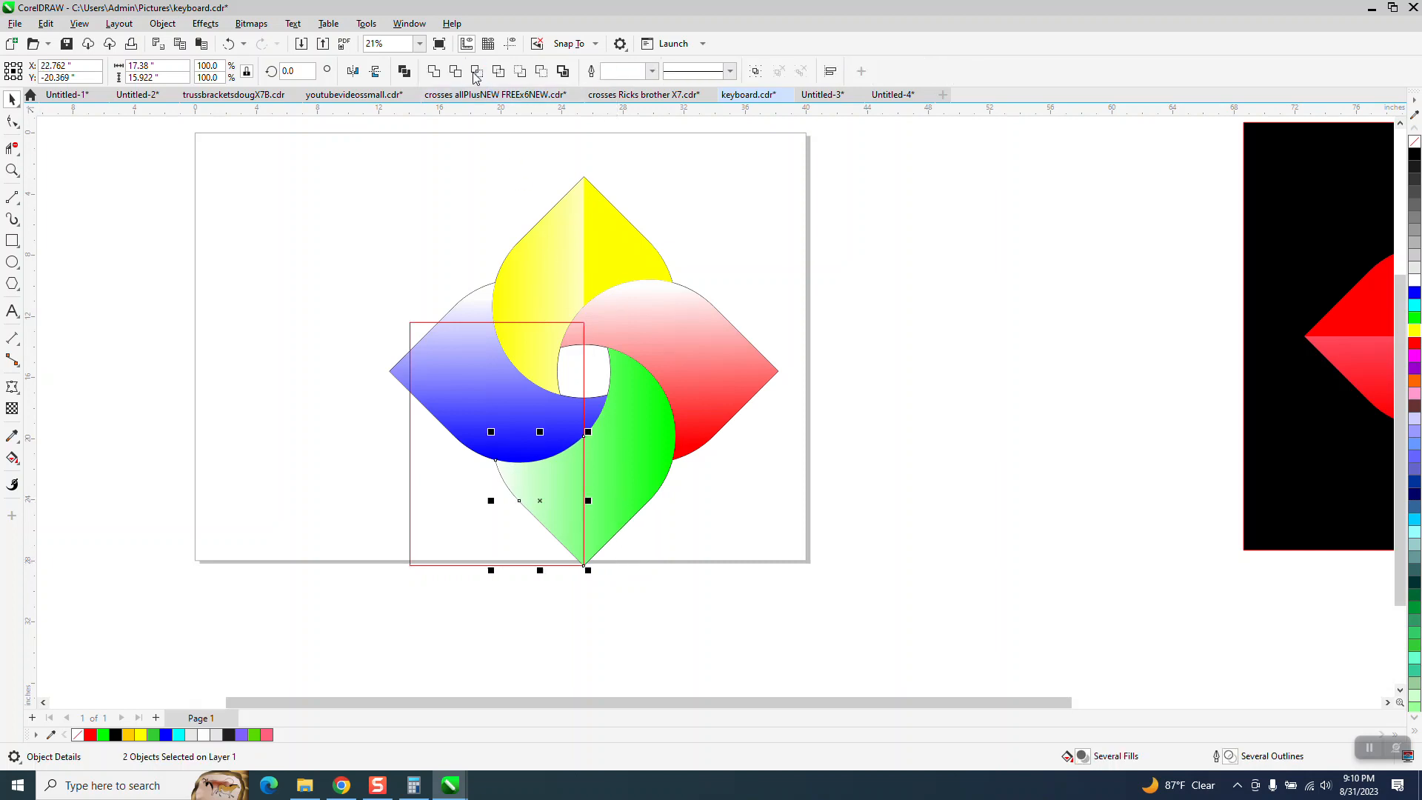
left_click(1414, 317)
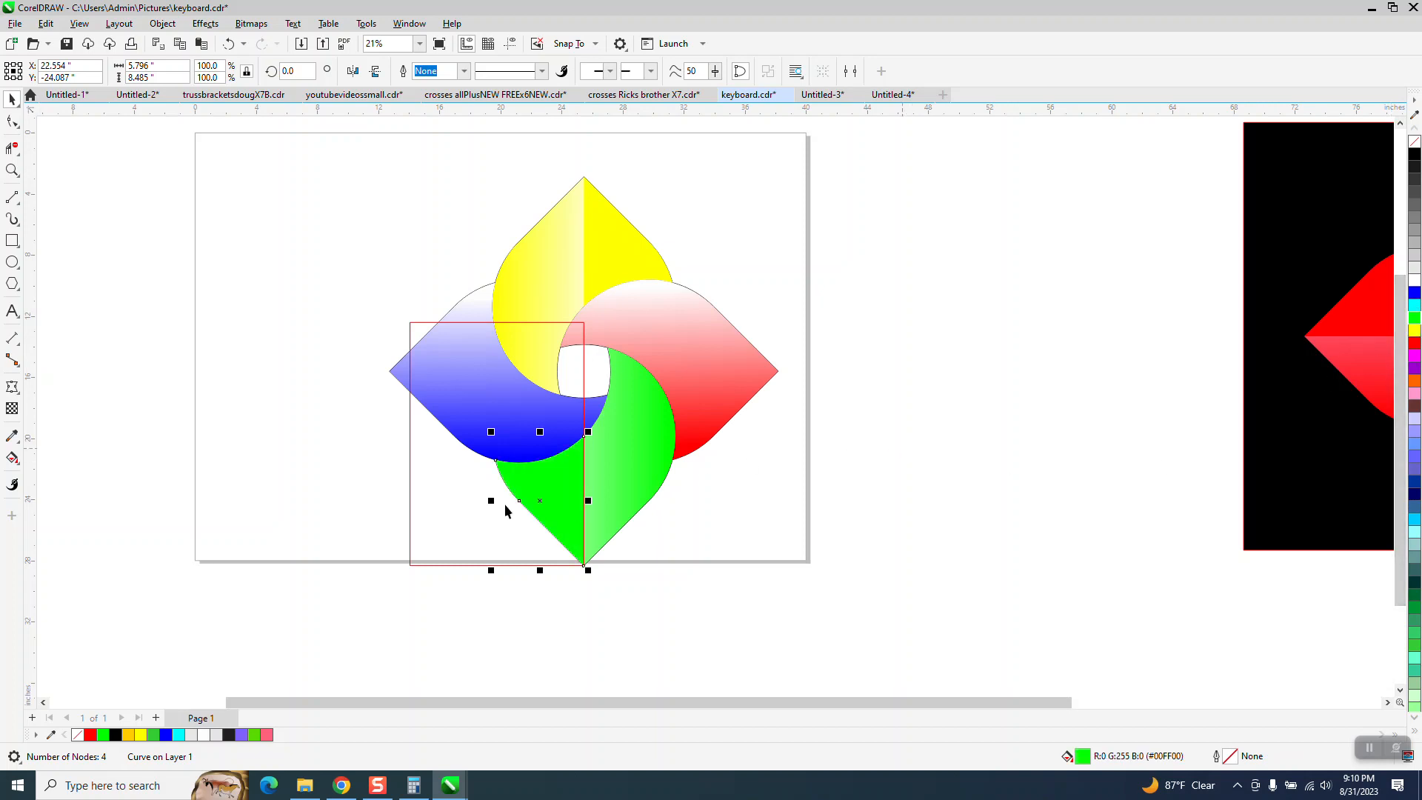
- Rotate the rectangle 90 degrees and move it so its lower-right-angled corner nearest the left petal meets that petal's tip, covering its upper half
left_click(392, 315)
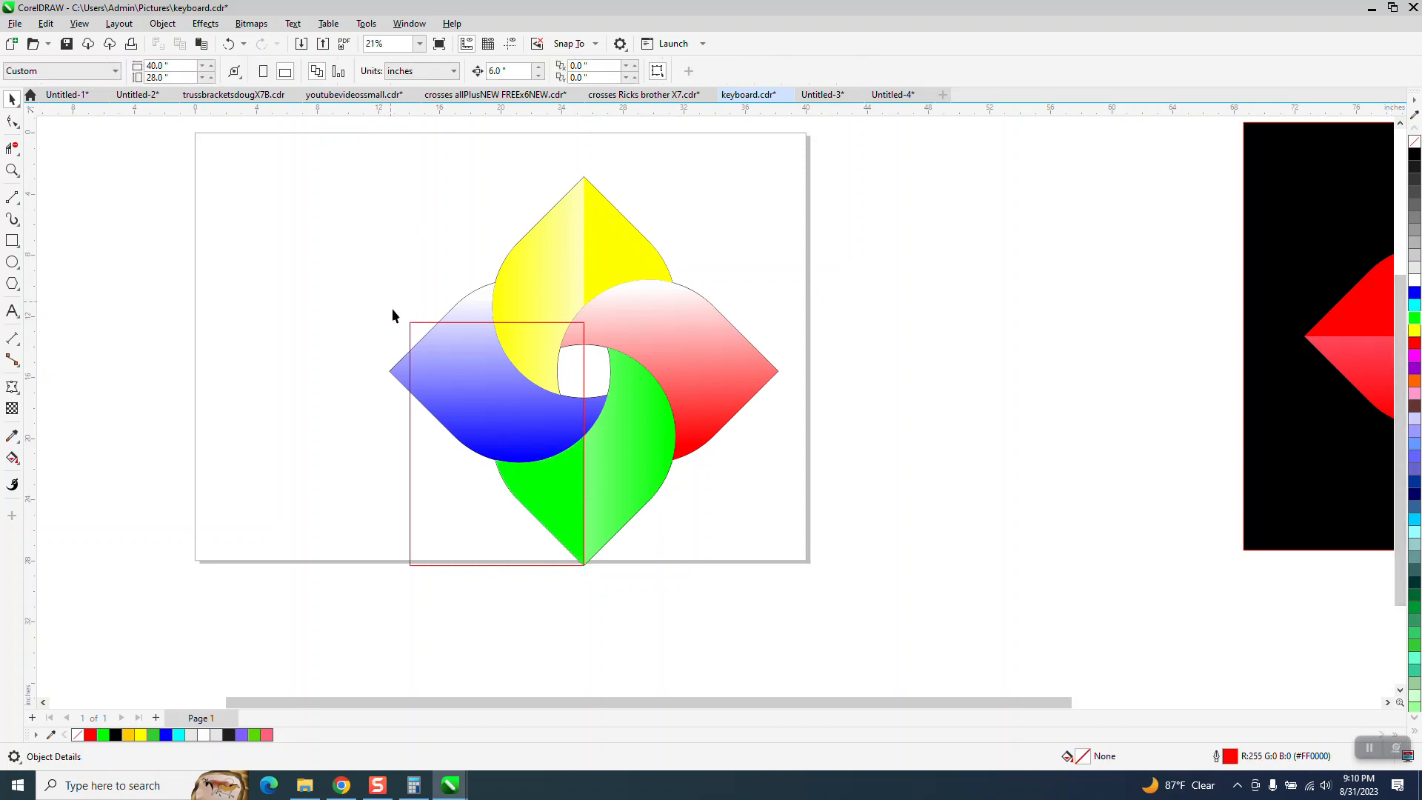
left_click(423, 324)
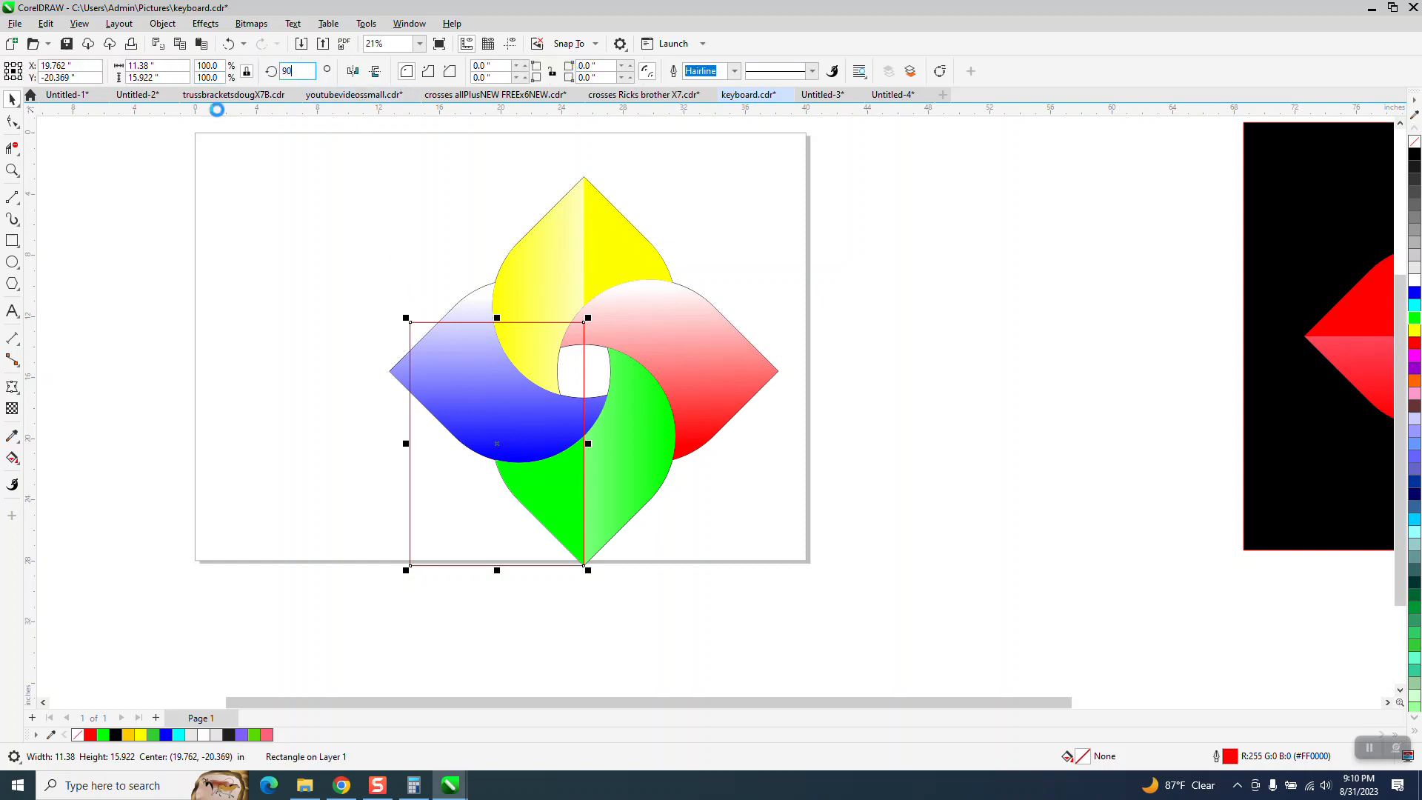
type("90")
key("Return")
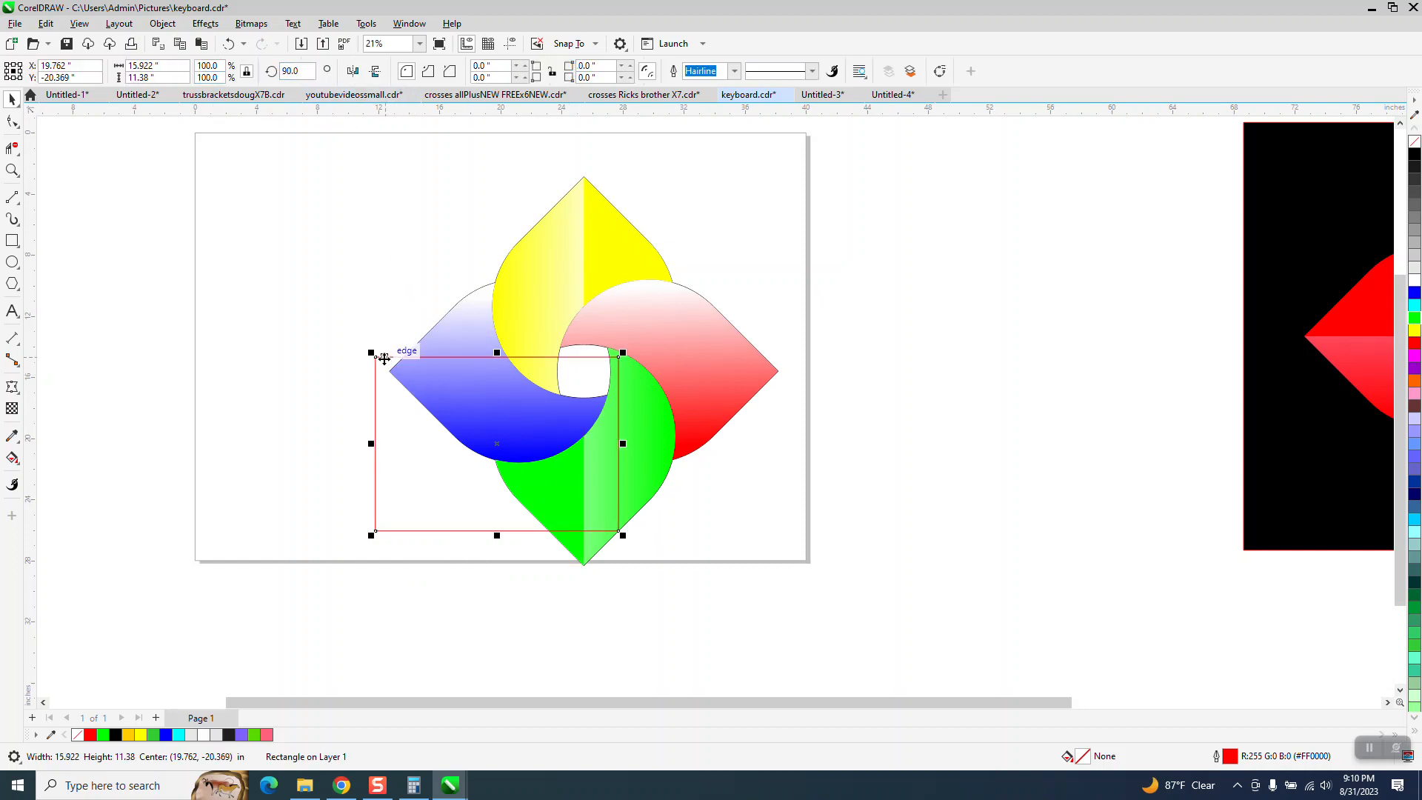
left_click_drag(375, 358, 388, 370)
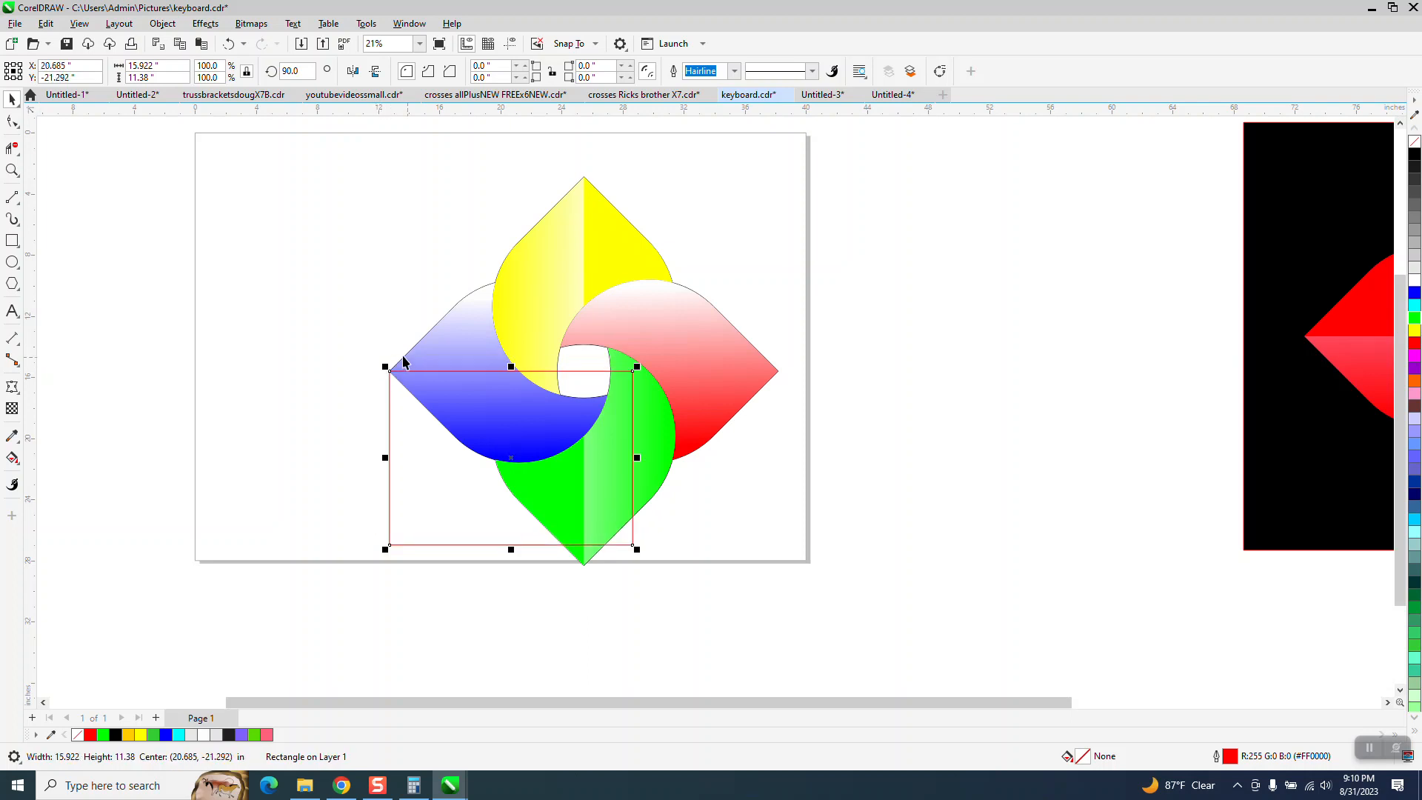
left_click_drag(389, 545, 390, 372)
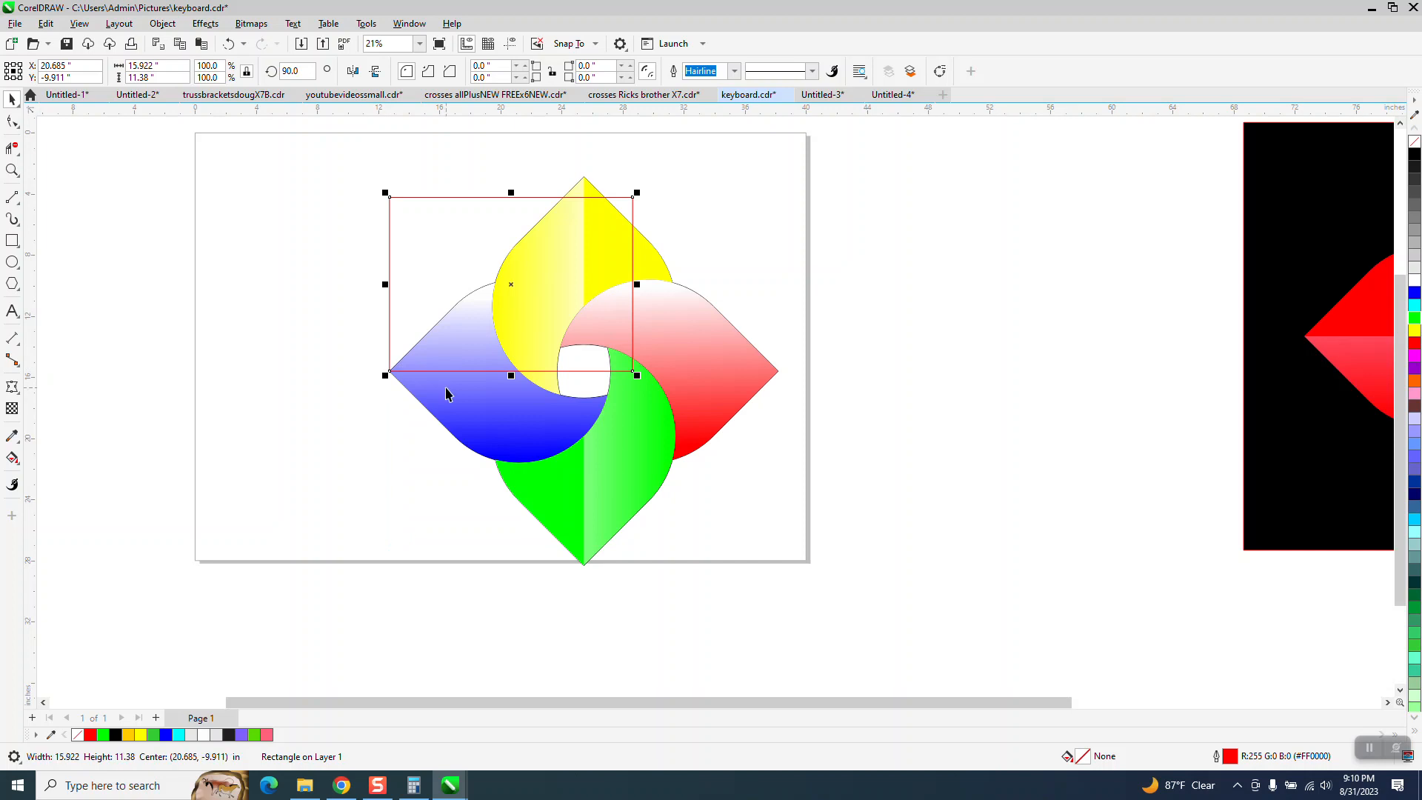
- Intersect the rectangle with the left petal and fill the resulting upper half with solid blue
left_click(508, 439, "shift")
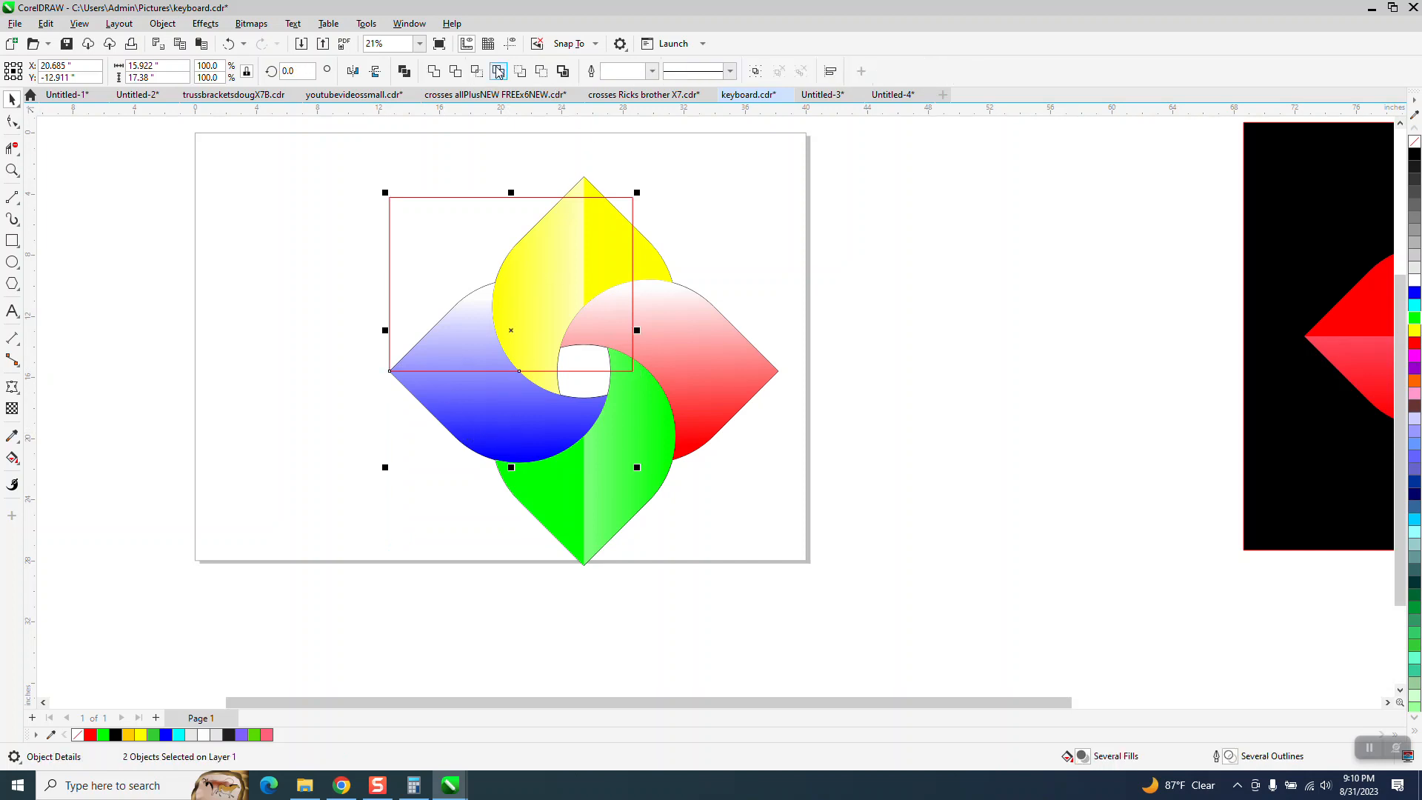
left_click(477, 71)
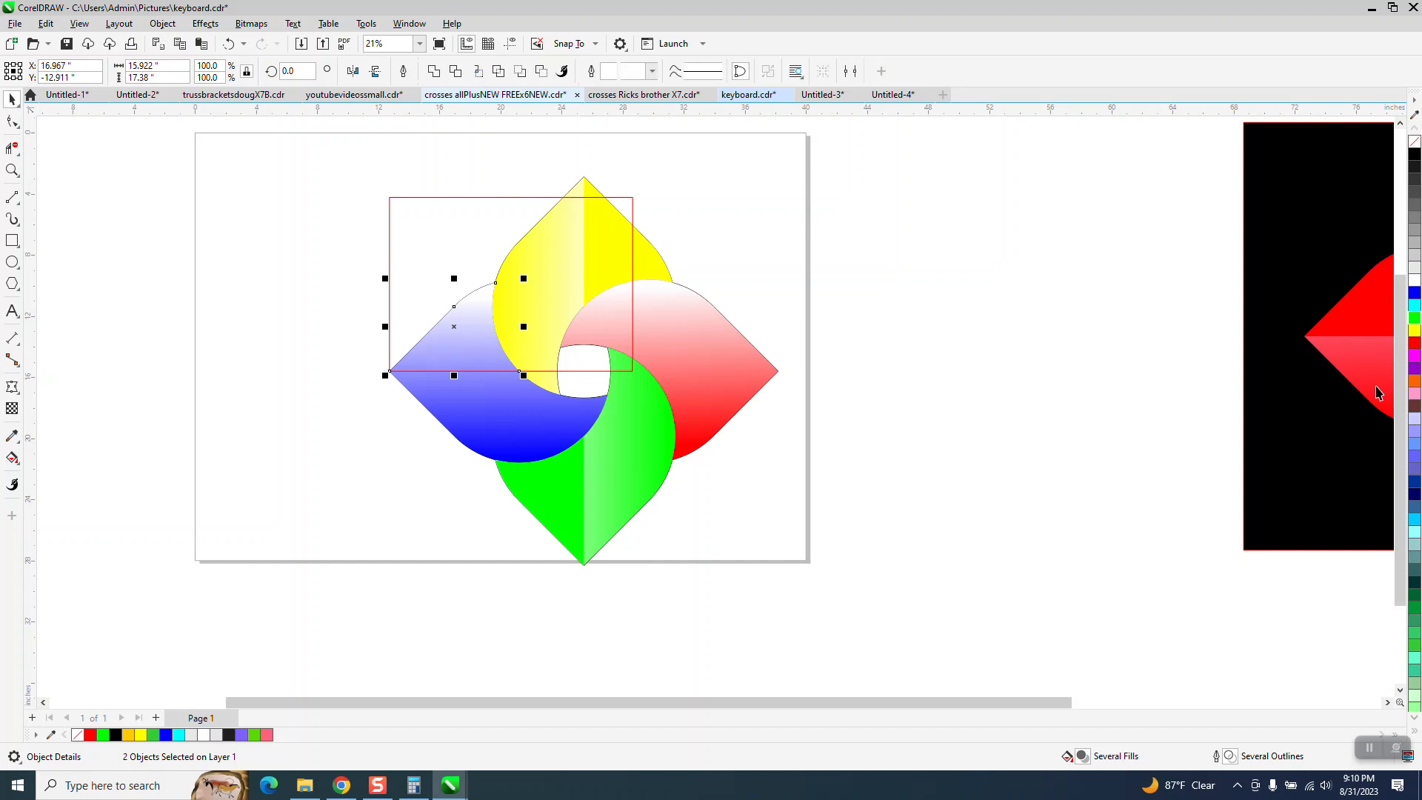
left_click(1415, 293)
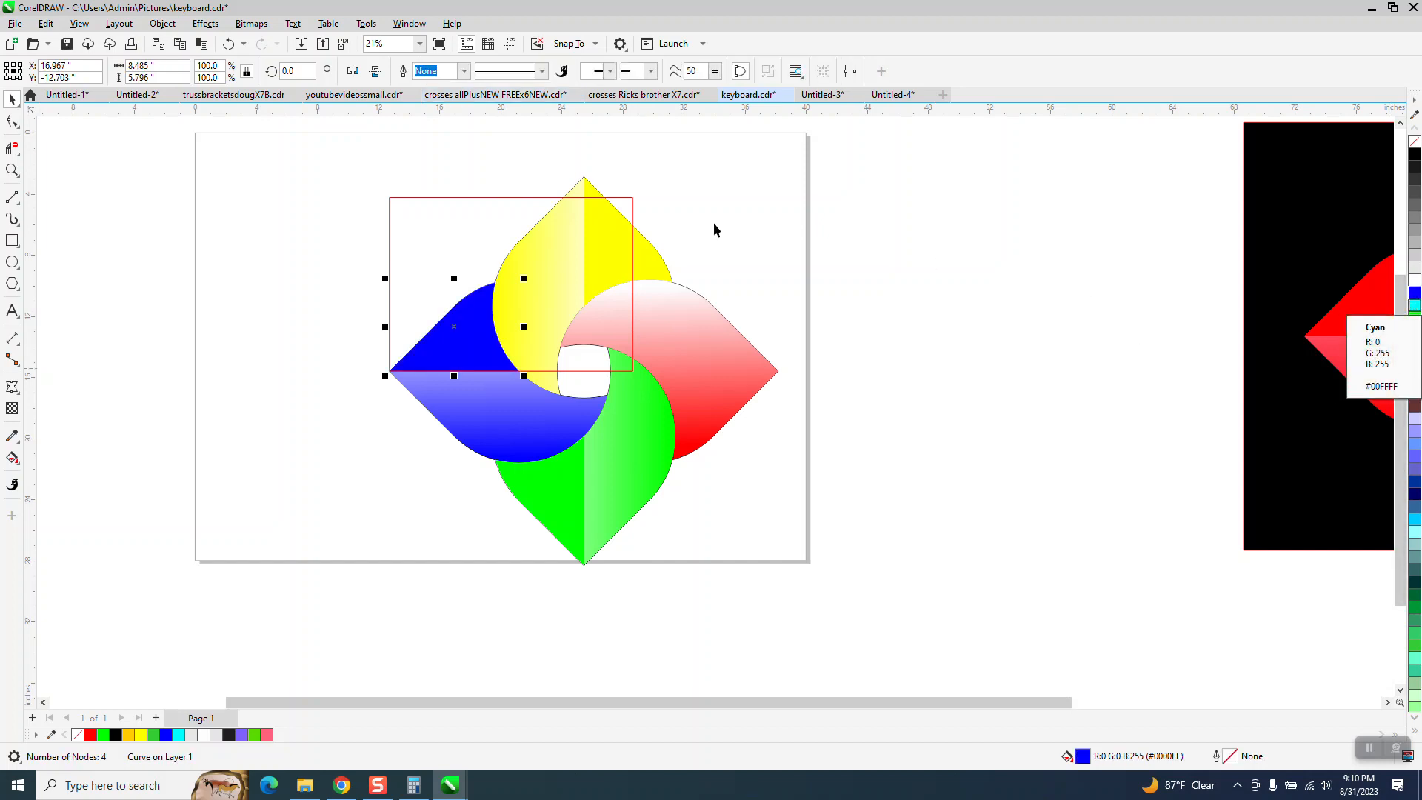
- Move the rectangle across the design so its upper-right corner meets the right petal's tip
left_click_drag(632, 222, 1011, 291)
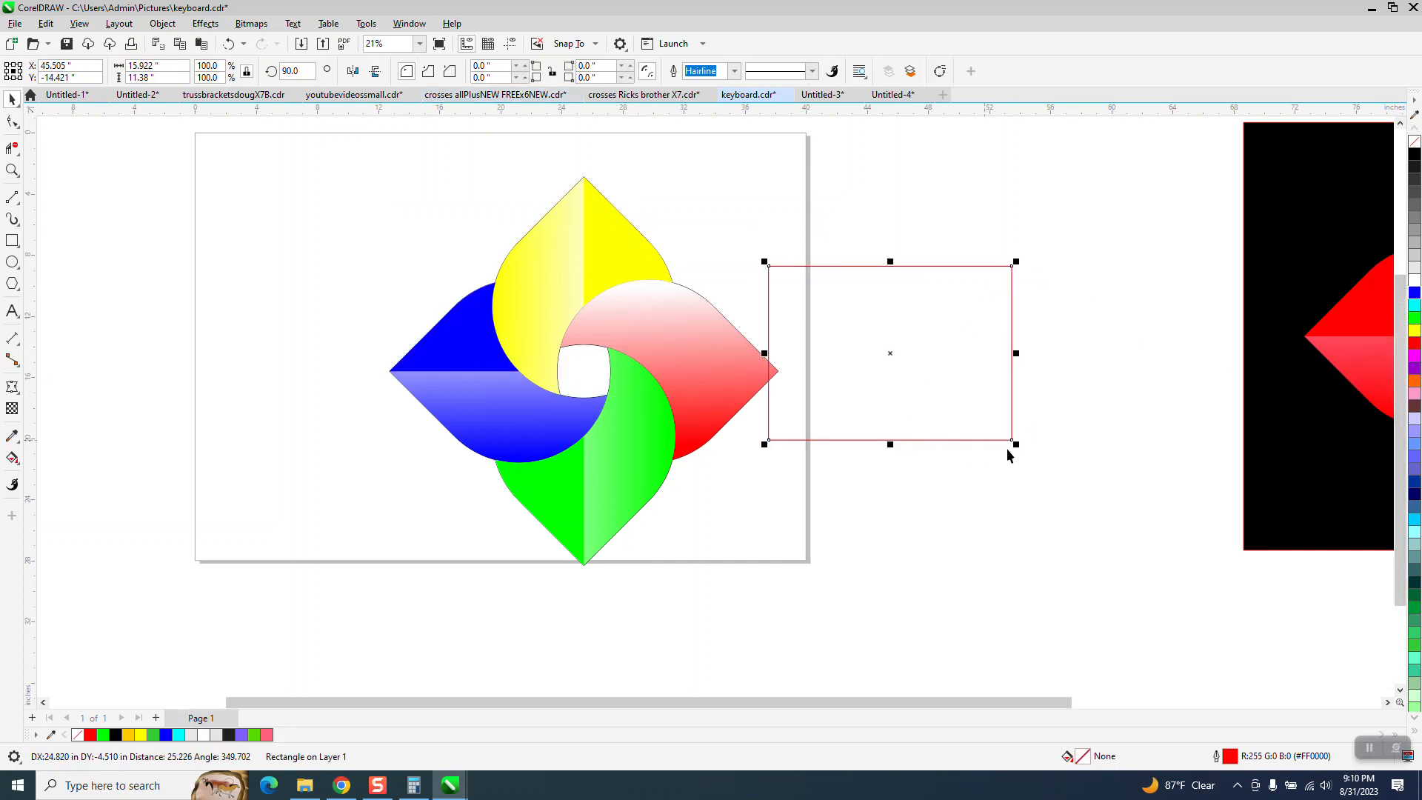
left_click_drag(1012, 440, 835, 564)
left_click_drag(833, 386, 779, 371)
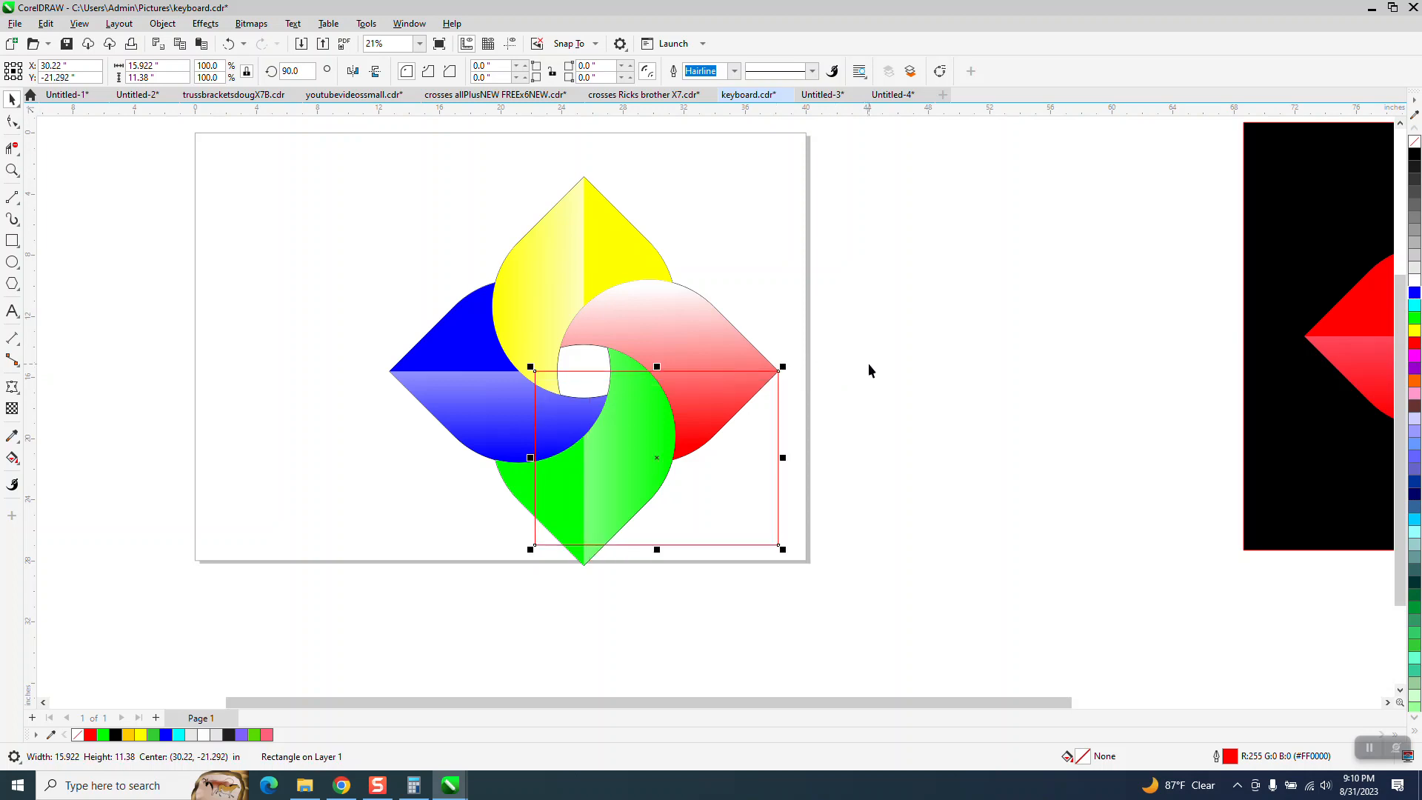
- Fill the rectangle's intersection with the right petal with solid red and move the rectangle clear of the design
left_click(740, 350, "shift")
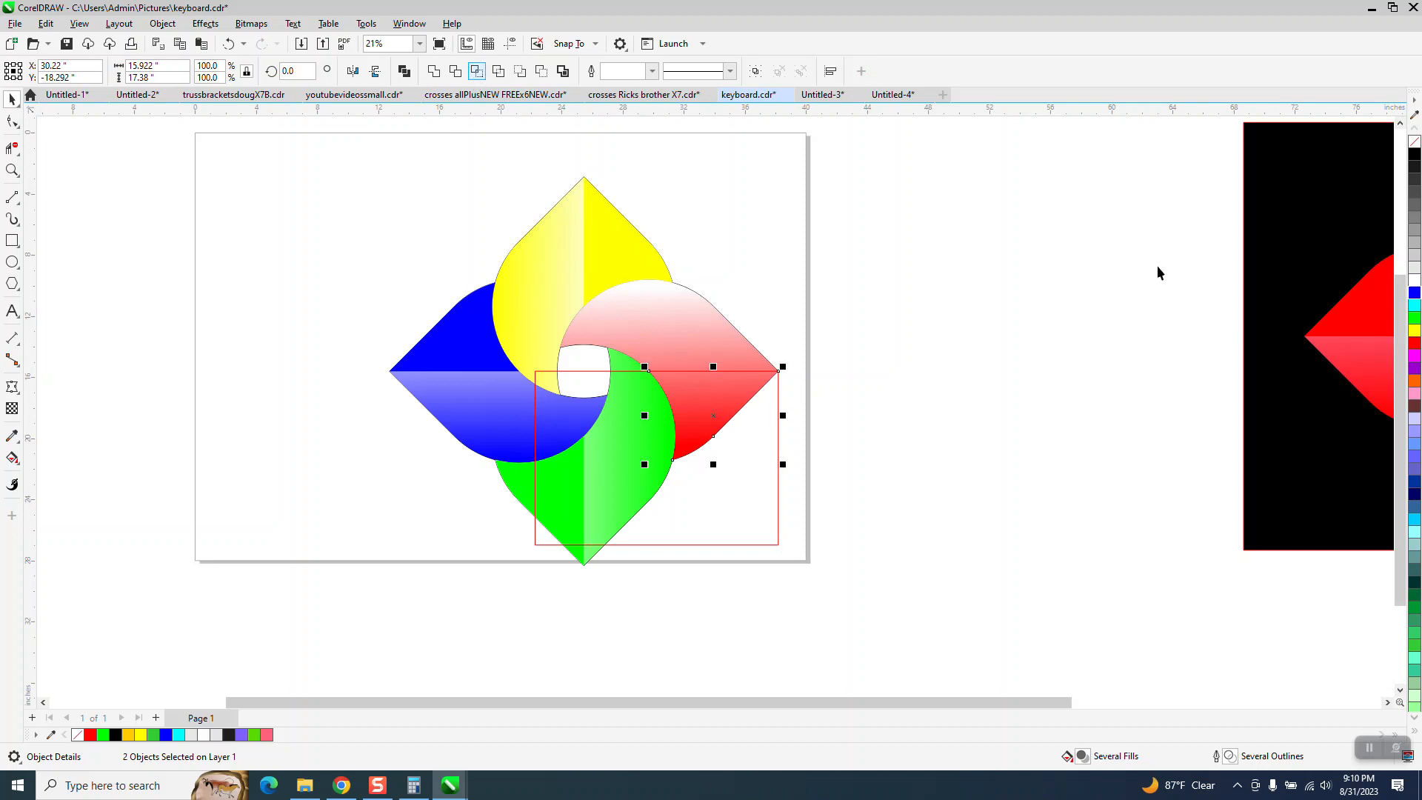
left_click(1415, 343)
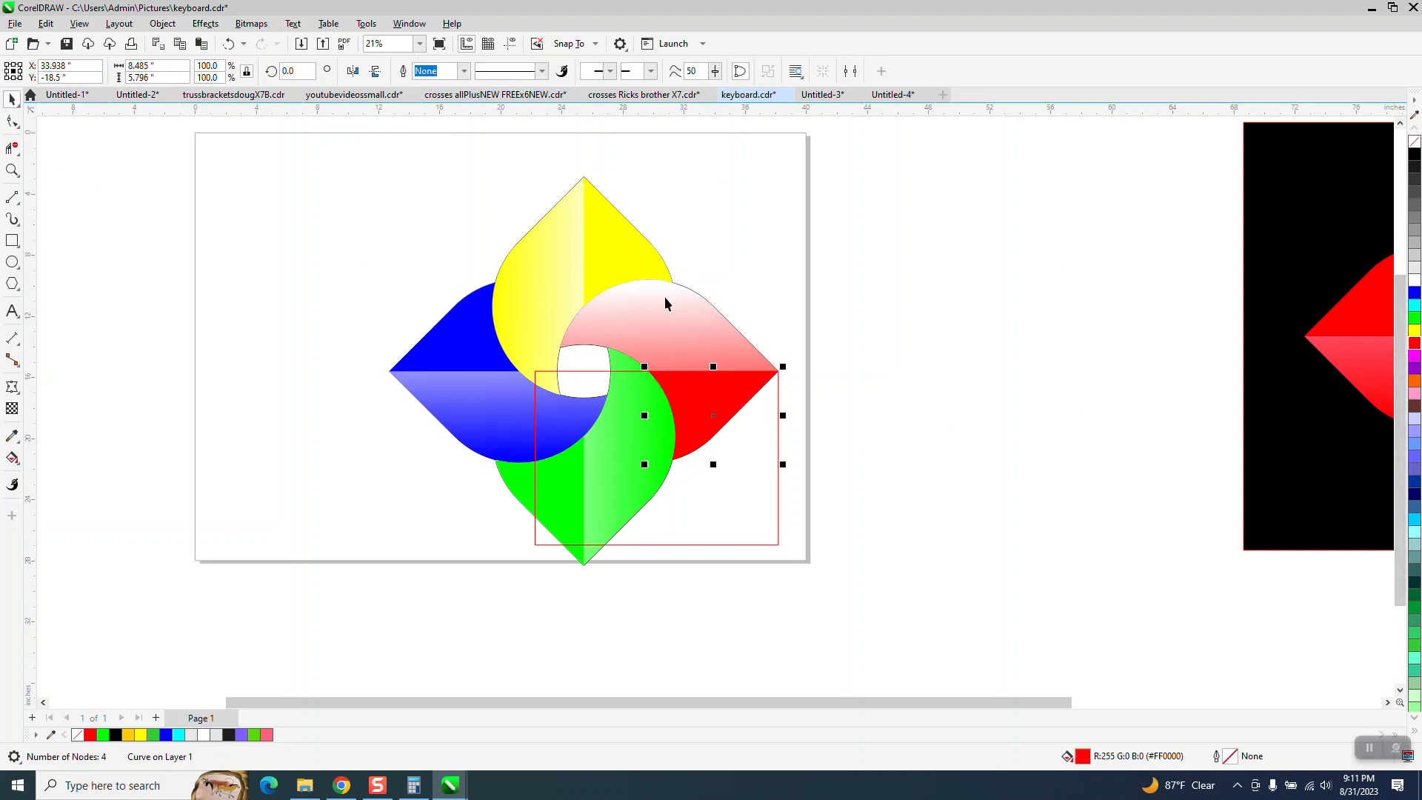
left_click_drag(766, 468, 1075, 534)
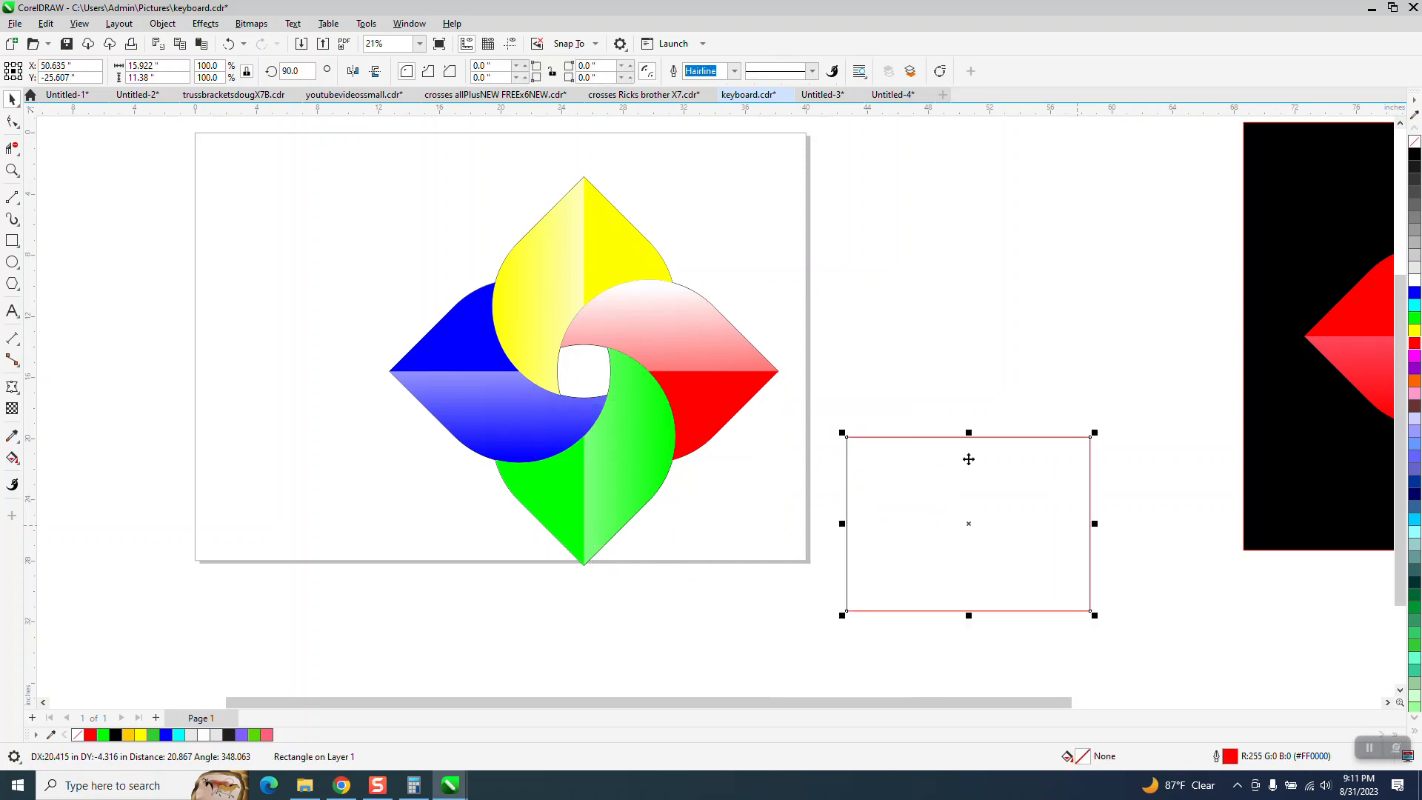
- Reverse the right petal's fountain fill so red starts at its upper edge and fades to white just below the petal's centre line
left_click(680, 332)
left_click(16, 460)
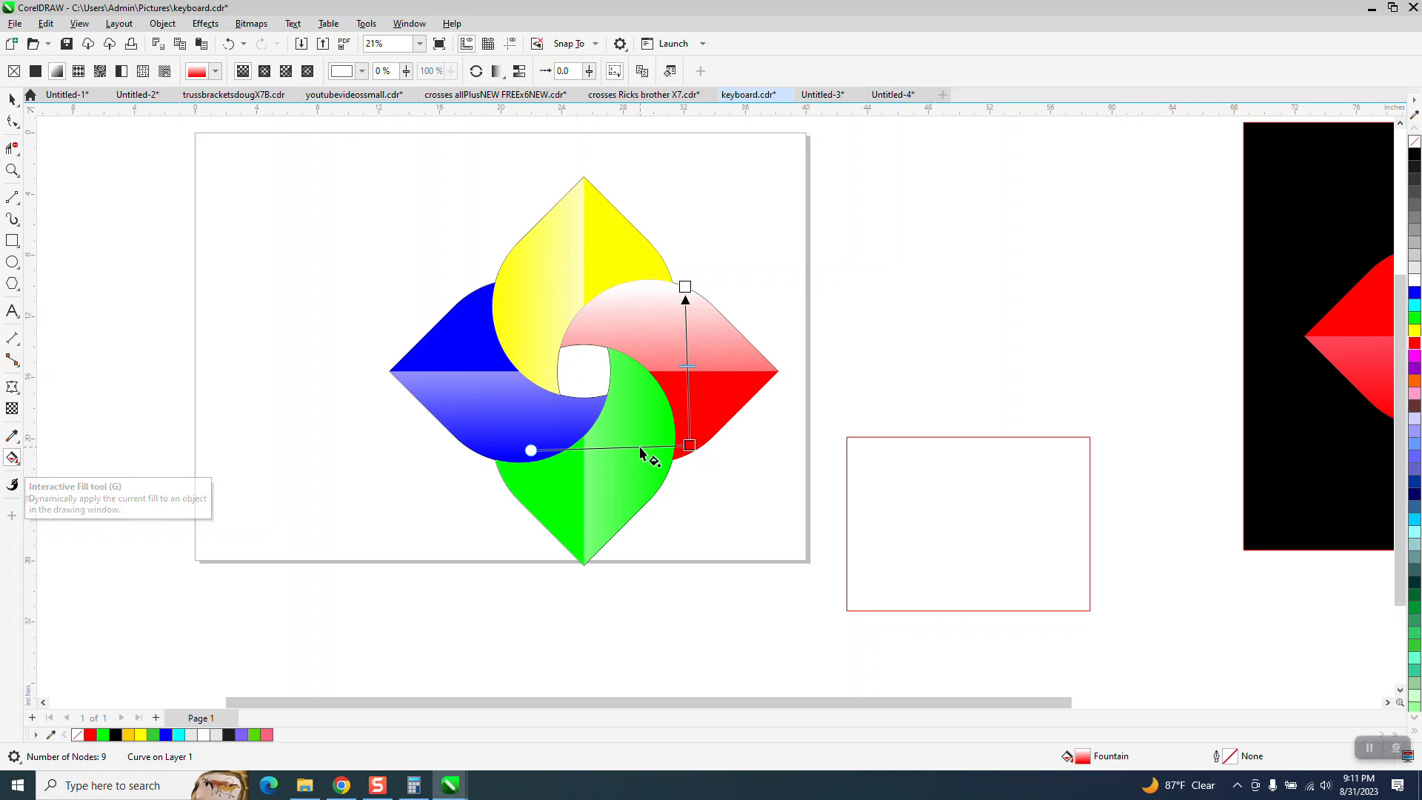
left_click(688, 445)
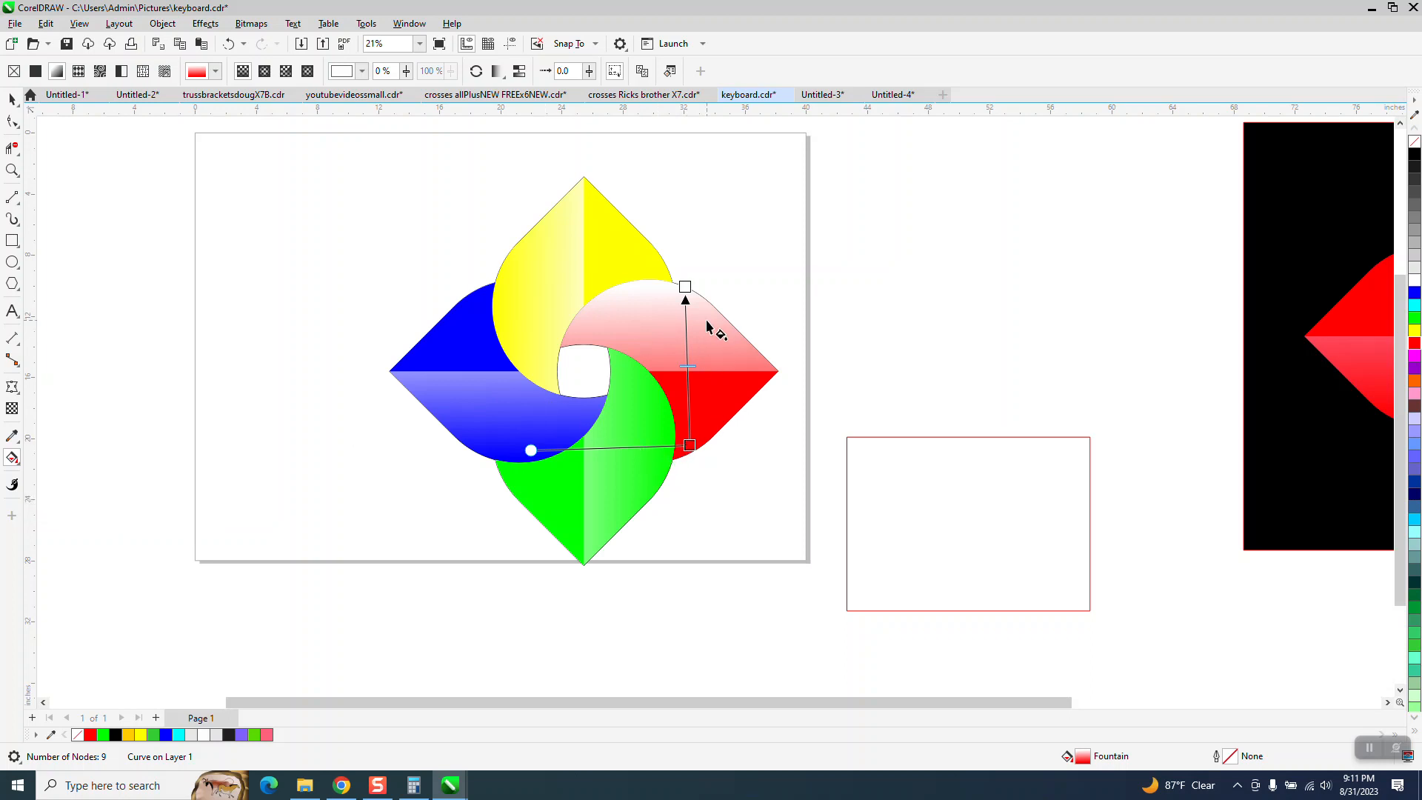
left_click_drag(693, 449, 671, 208)
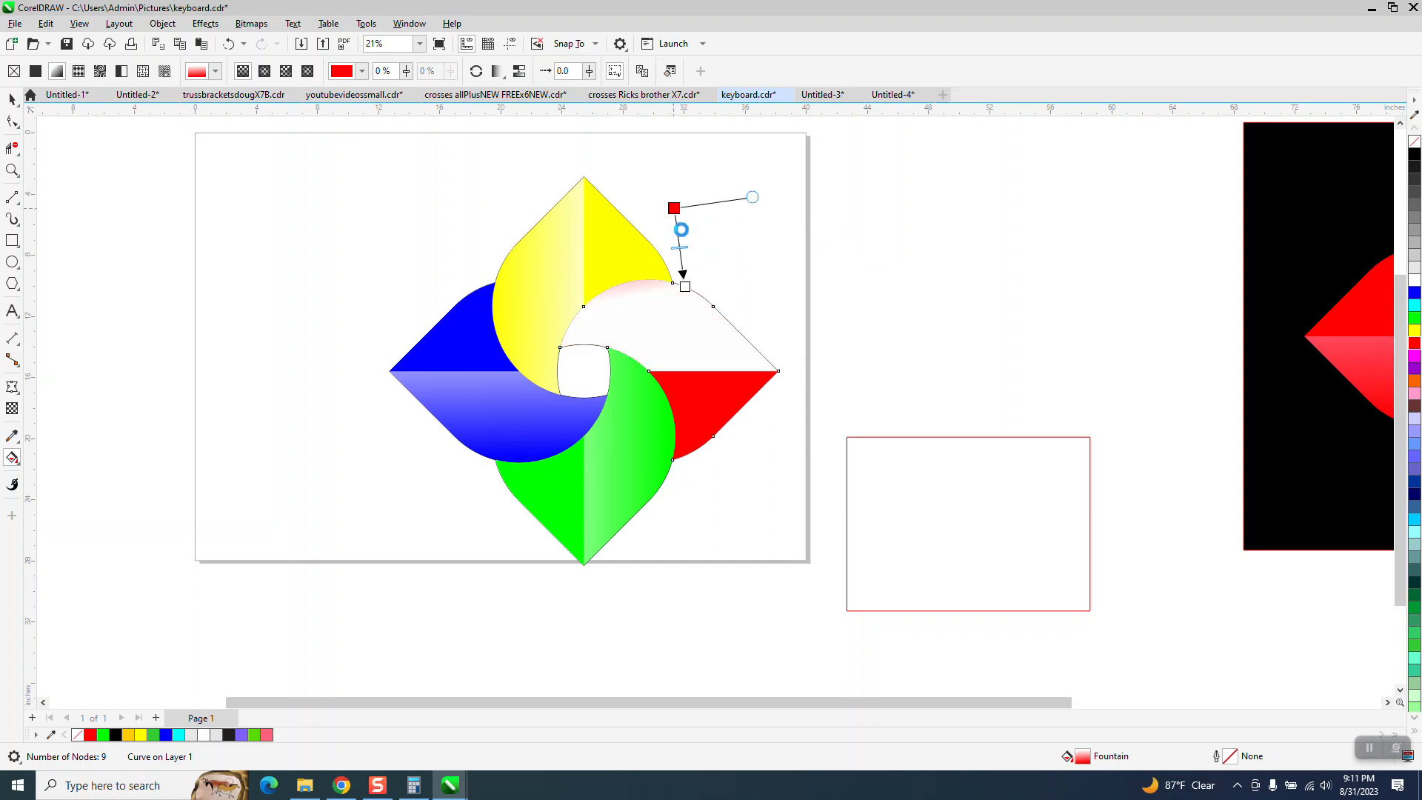
left_click_drag(684, 287, 683, 413)
left_click_drag(674, 208, 680, 290)
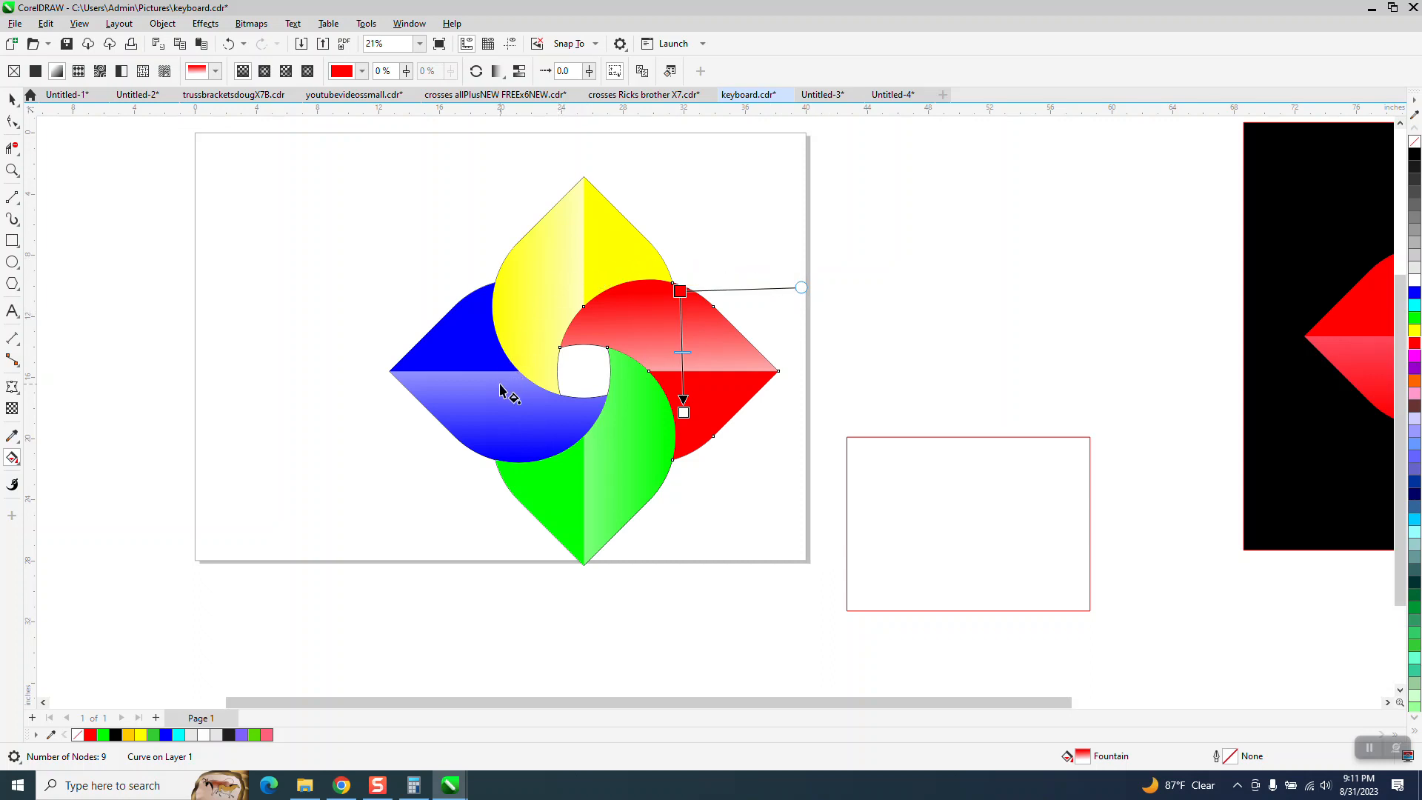
- Adjust the bottom petal's fountain fill so its right half fades from green at the outer edge to a paler green at the centre line
left_click(613, 480)
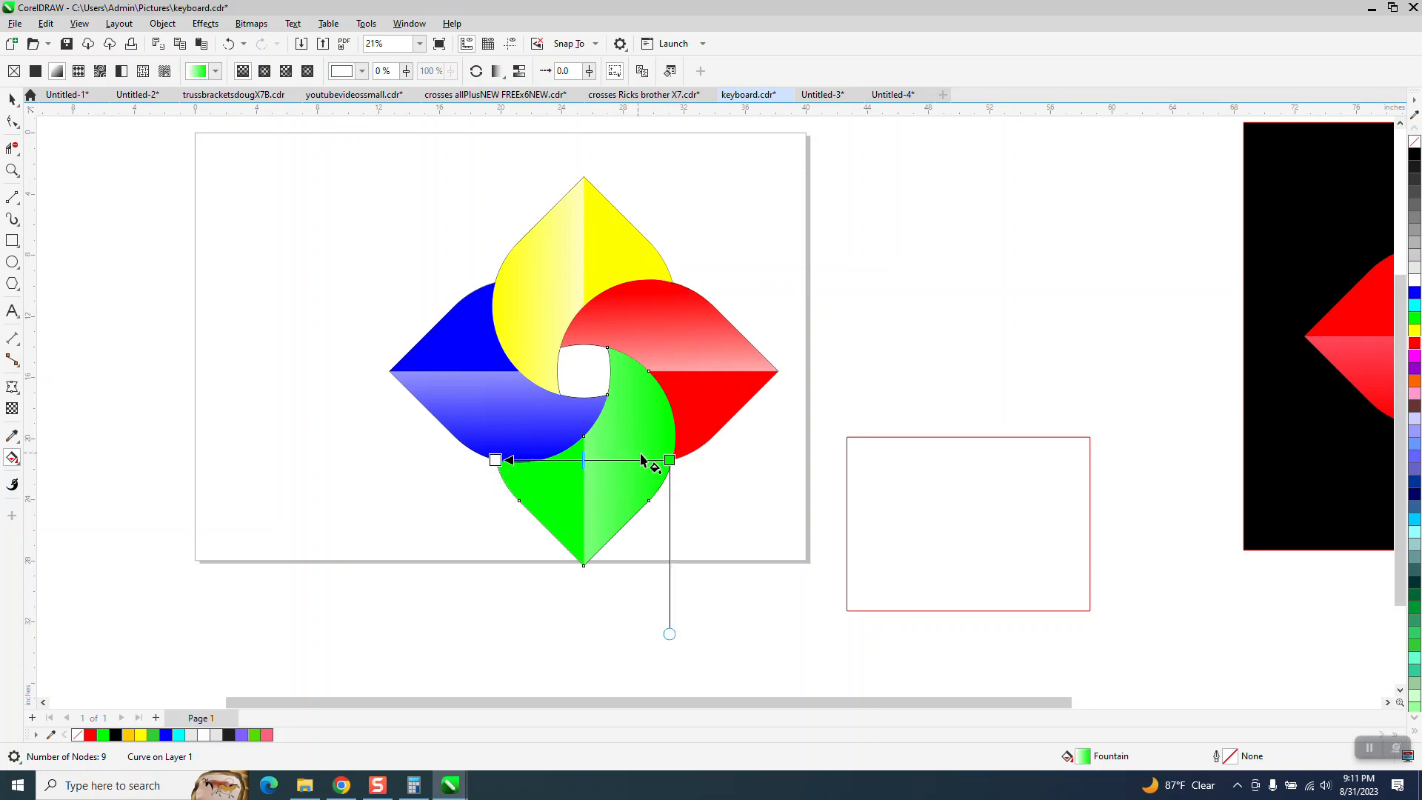
left_click_drag(670, 460, 647, 460)
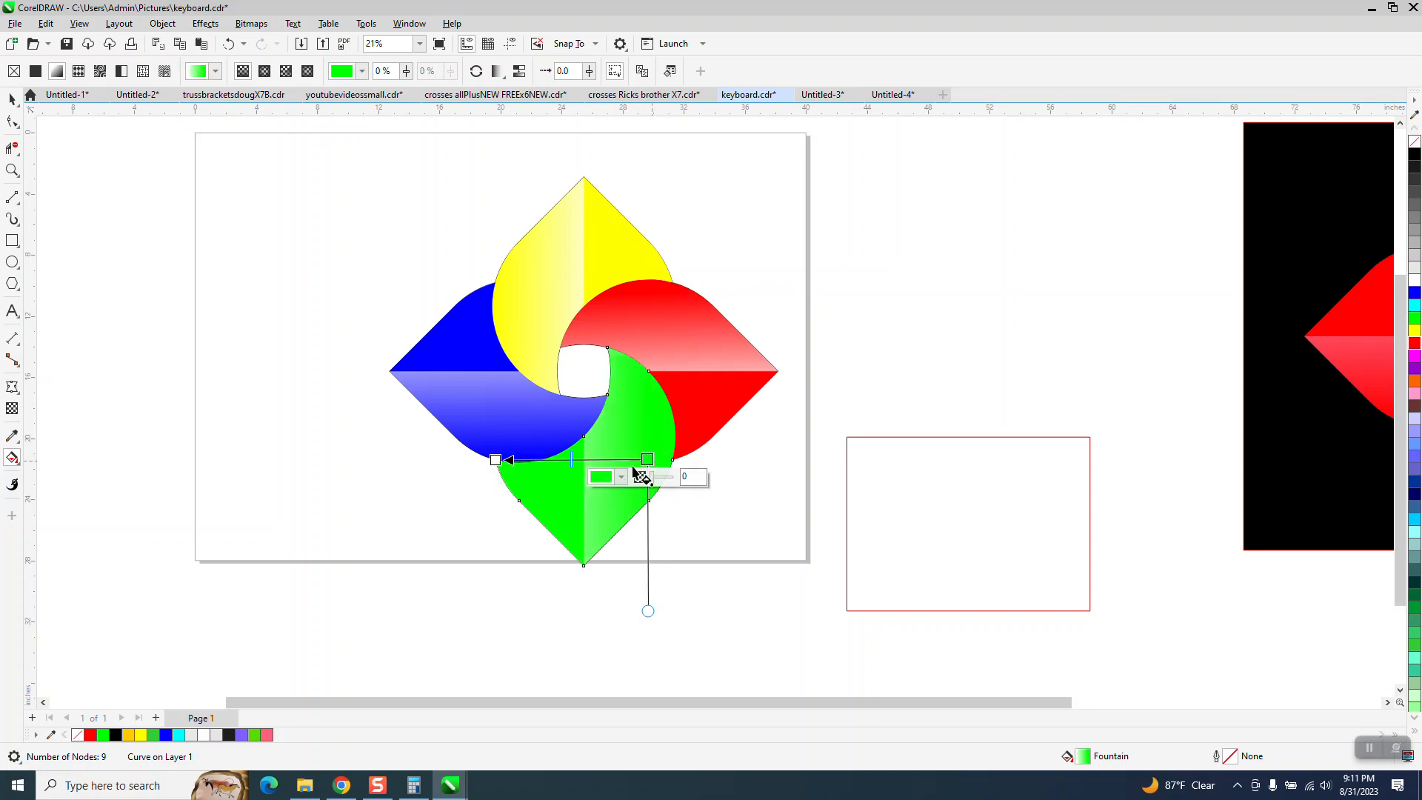
left_click_drag(497, 460, 555, 465)
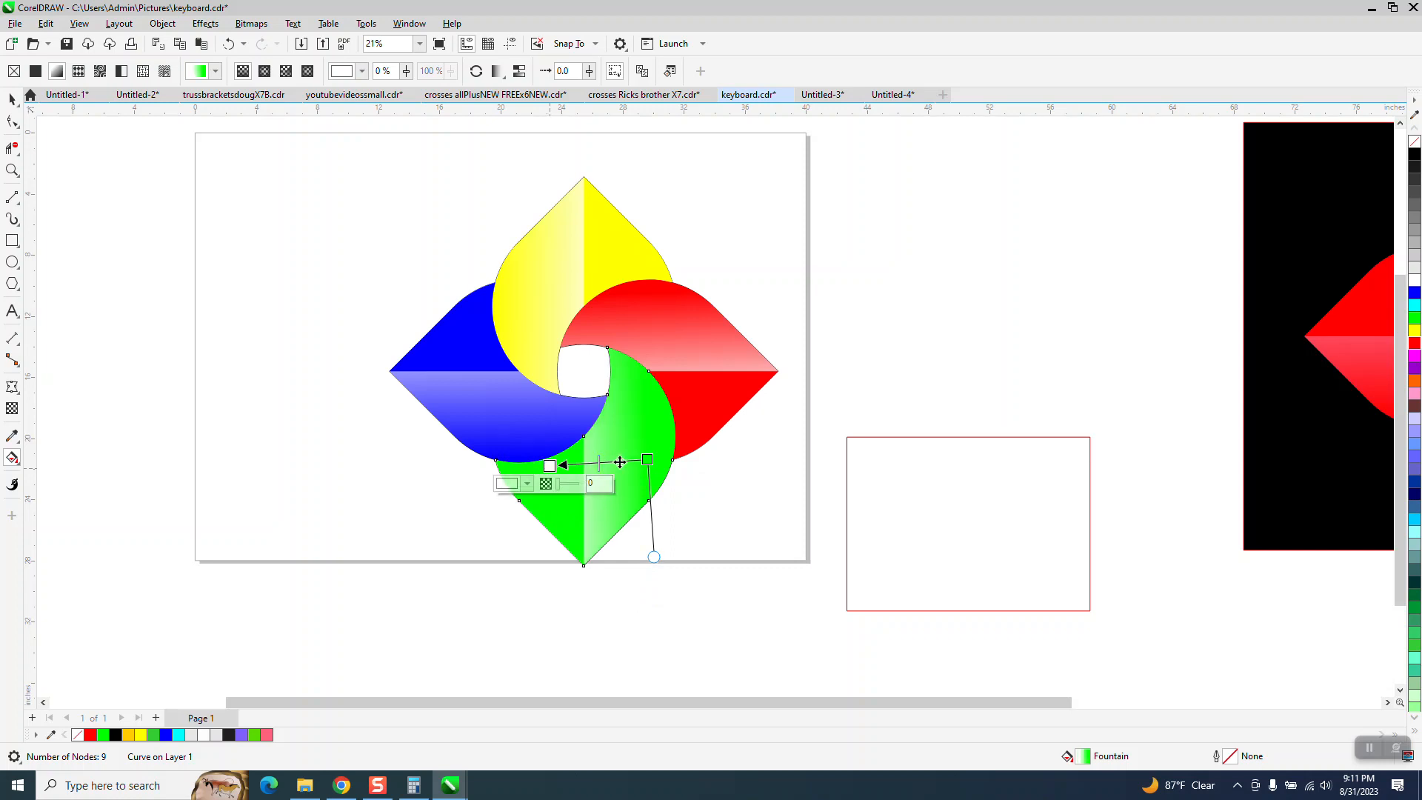
left_click(663, 460)
left_click_drag(663, 461, 673, 460)
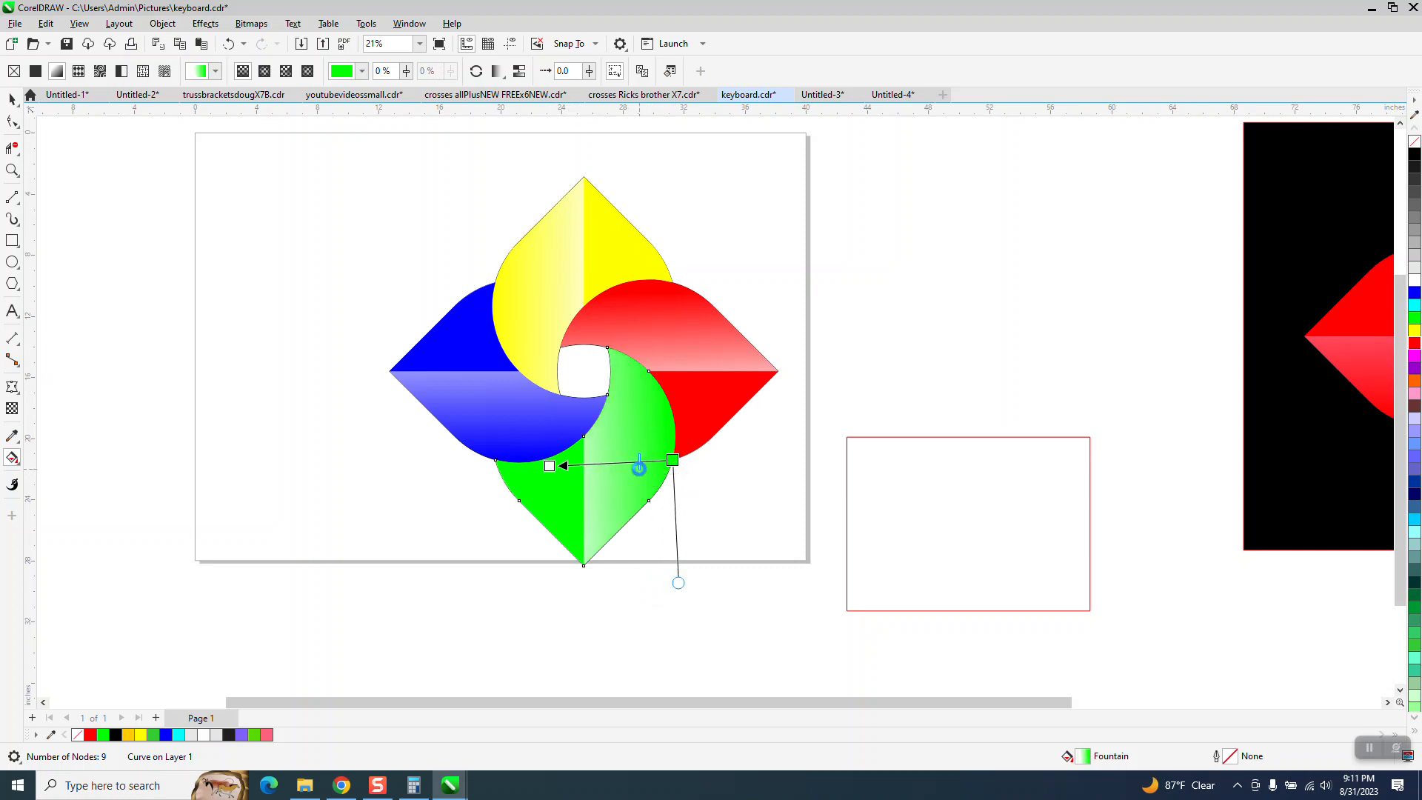
left_click_drag(640, 468, 607, 468)
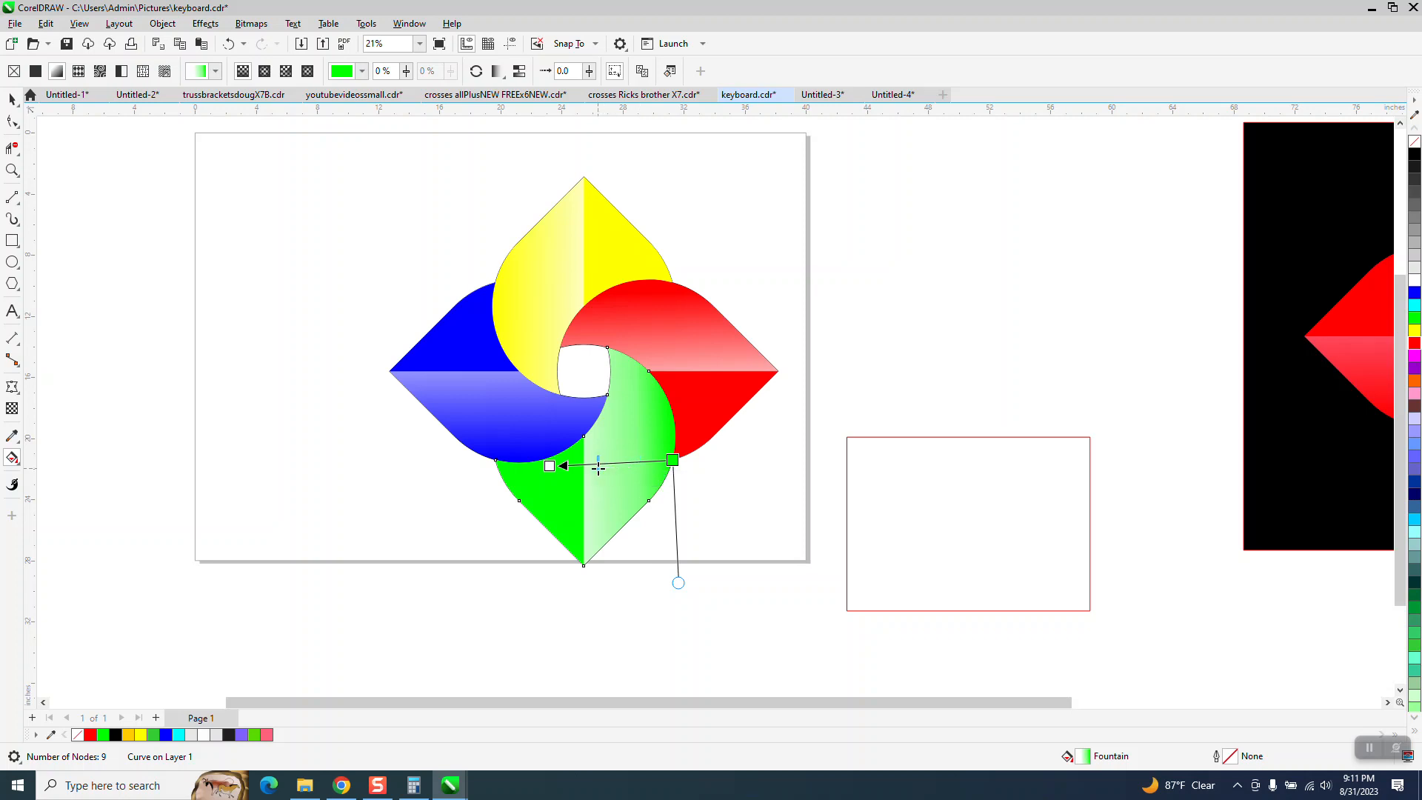
- Delete the leftover construction rectangle beside the page
scroll(545, 460, "down", 1)
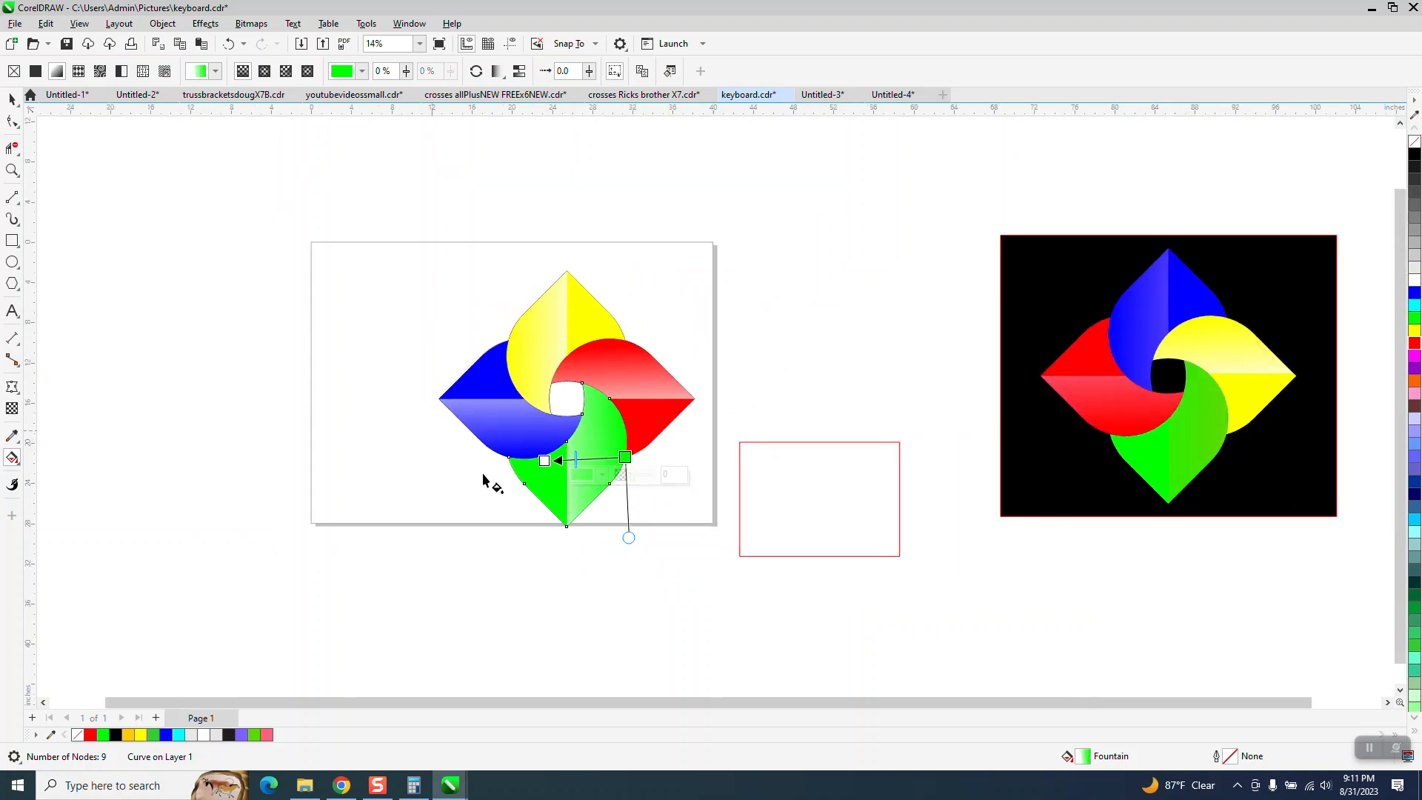
left_click(11, 98)
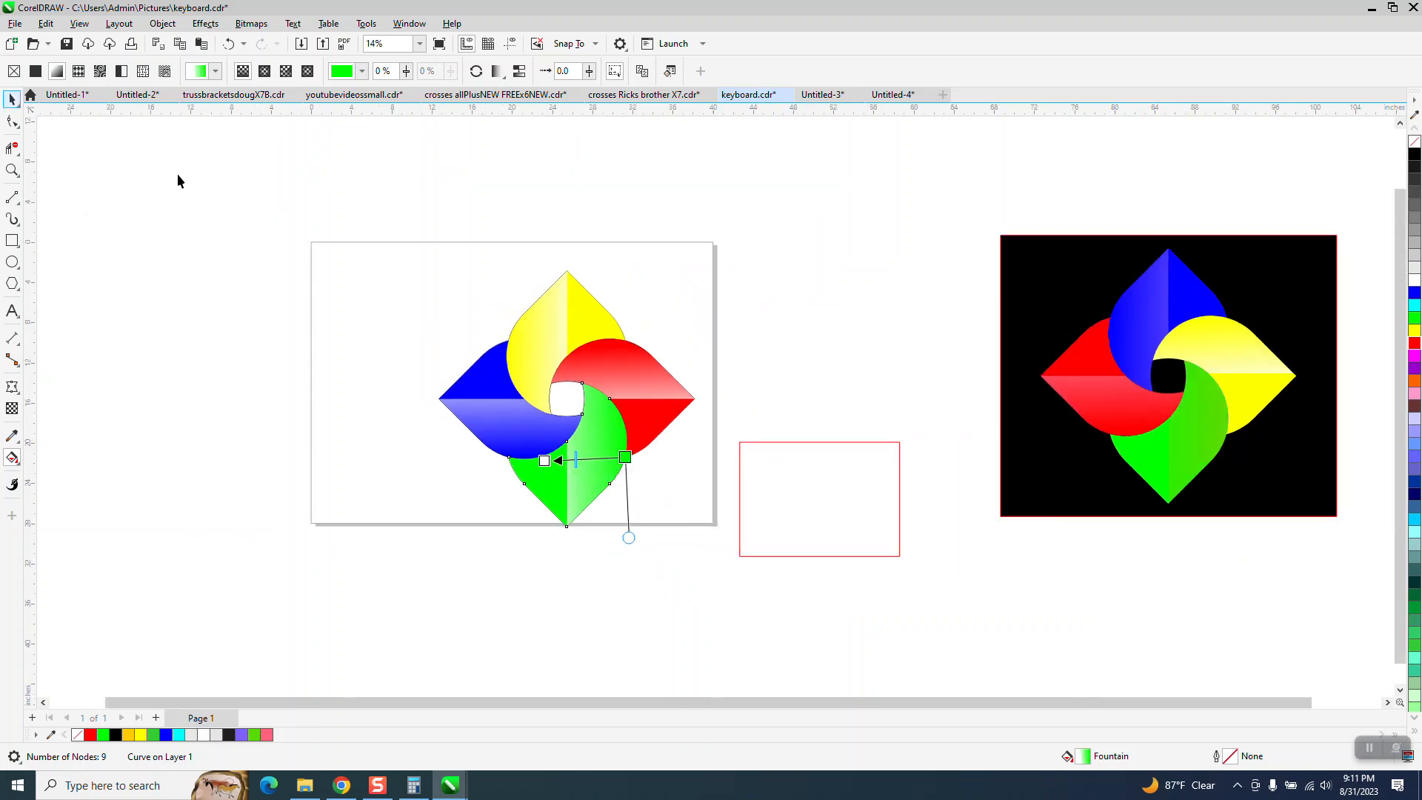
left_click(760, 447)
key("Delete")
- Group all the petal pieces and centre the group on the page
left_click_drag(390, 245, 879, 663)
key("ctrl+g")
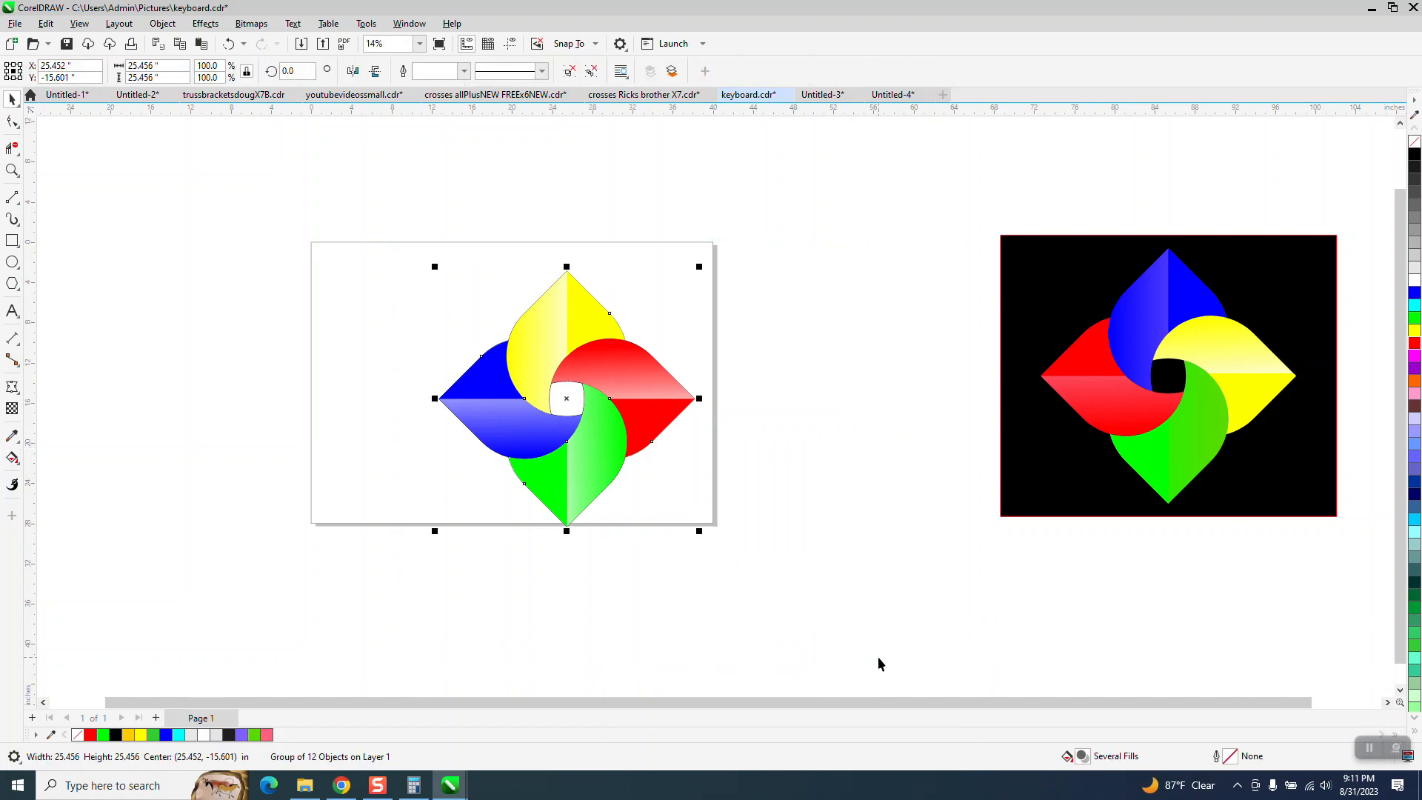
key("p")
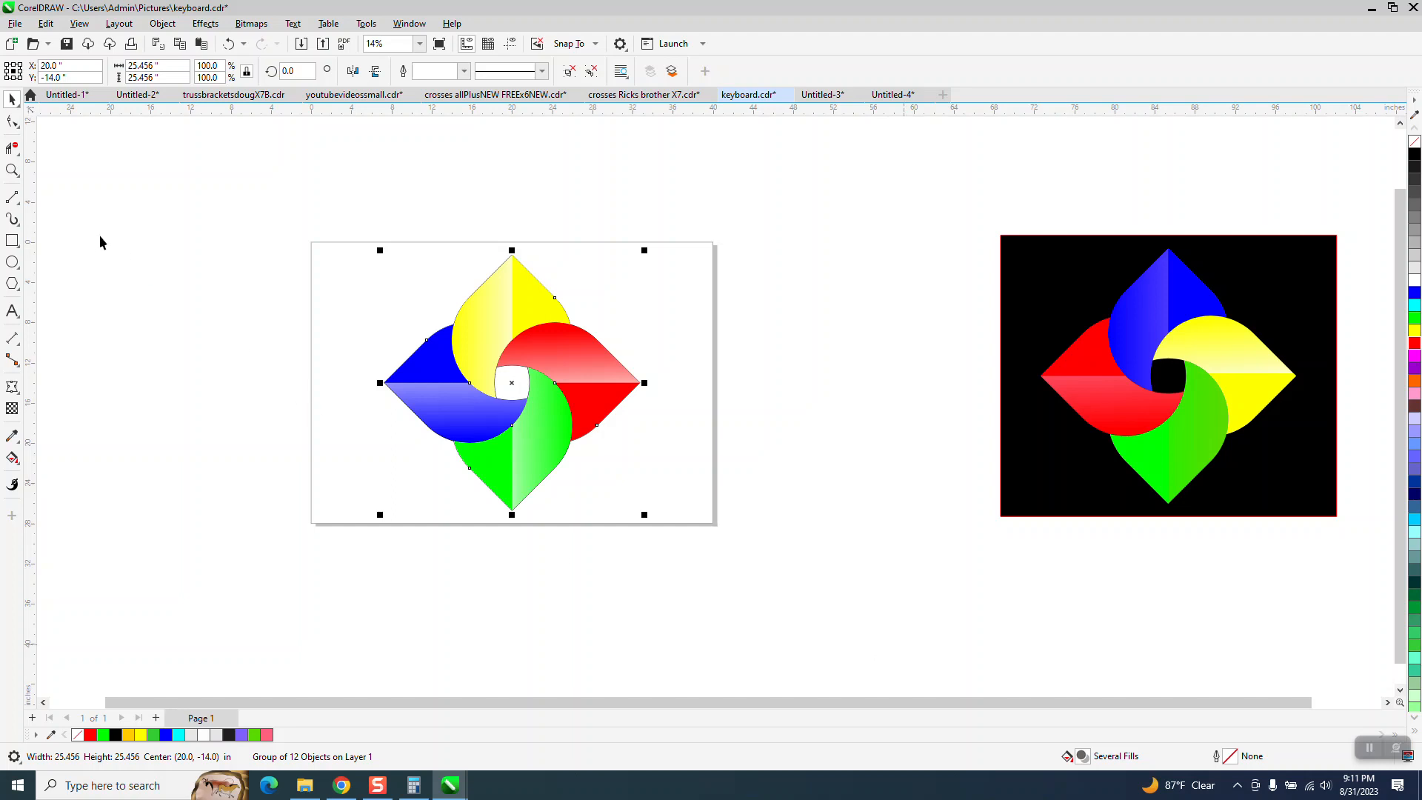
- Draw a rectangle about 36.4 by 29.1 inches around the pinwheel, fill it black and place it behind the petals
left_click(12, 240)
left_click_drag(352, 242, 717, 534)
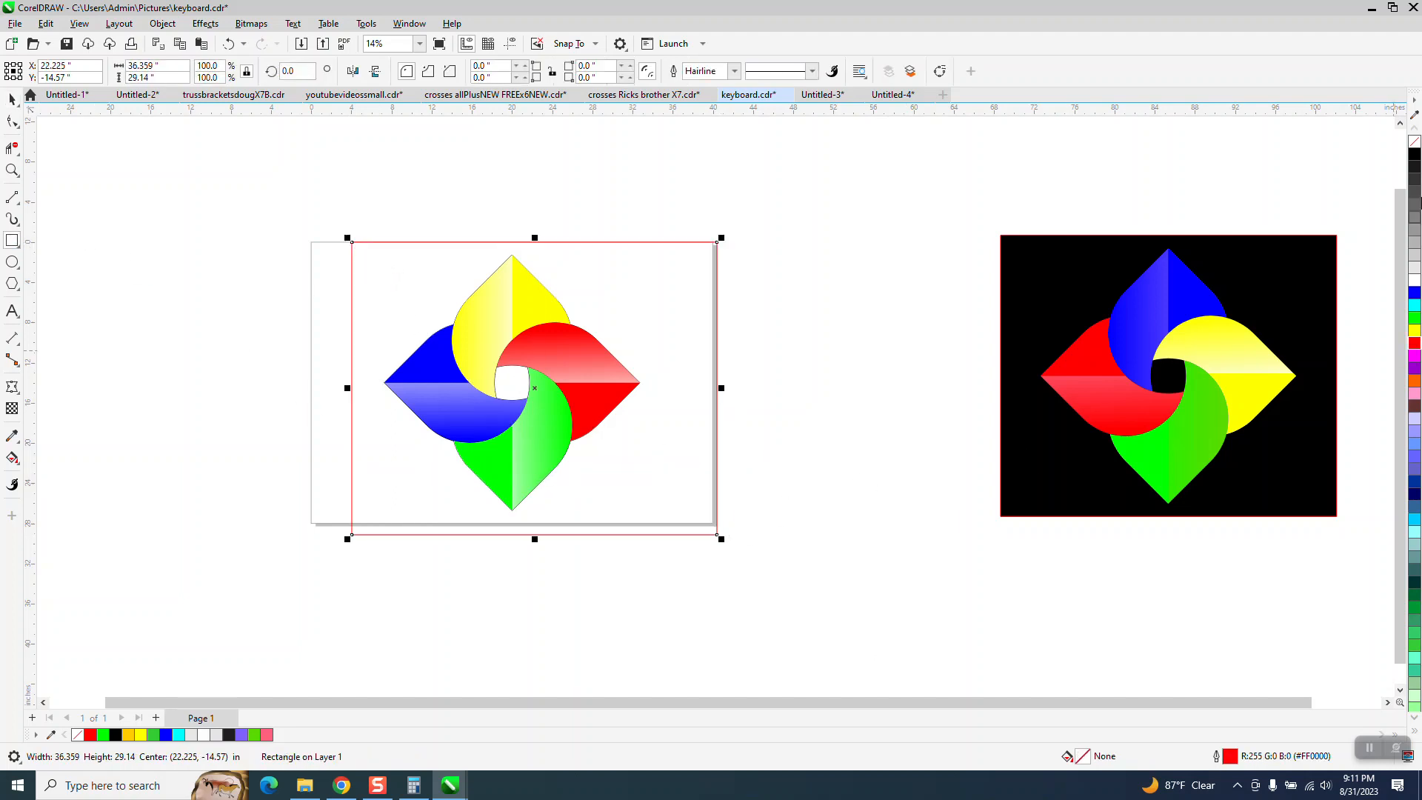
left_click(1414, 161)
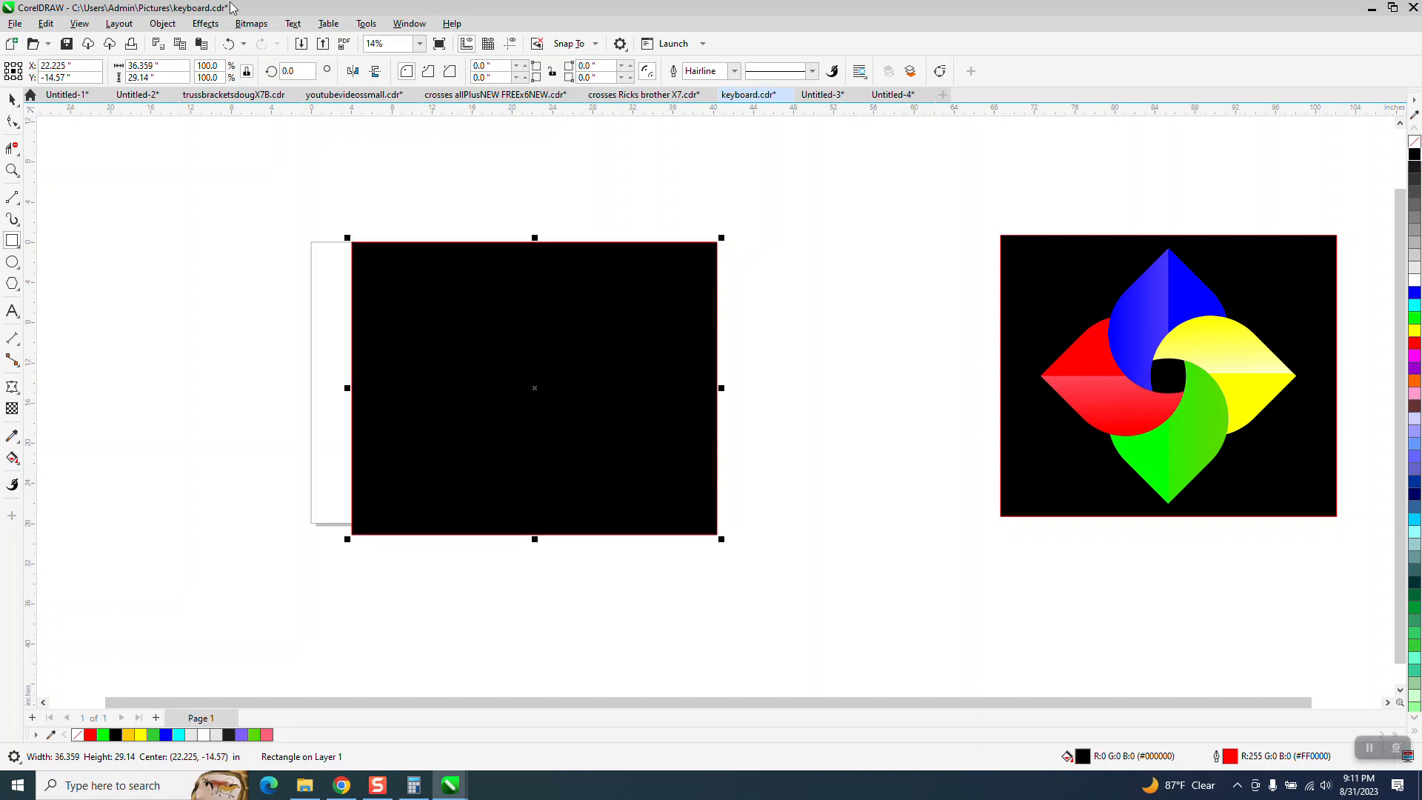
left_click(176, 31)
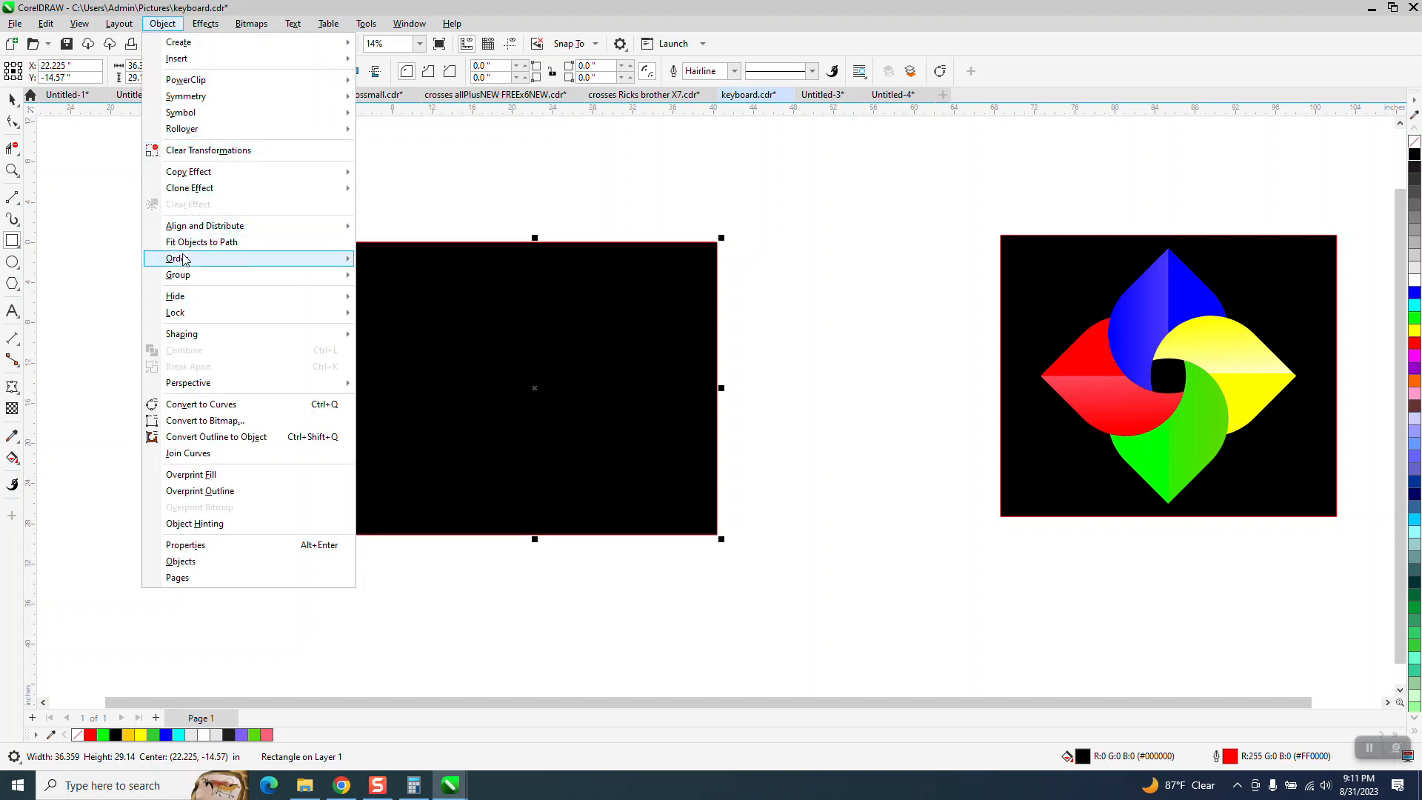
mouse_move(309, 262)
left_click(385, 277)
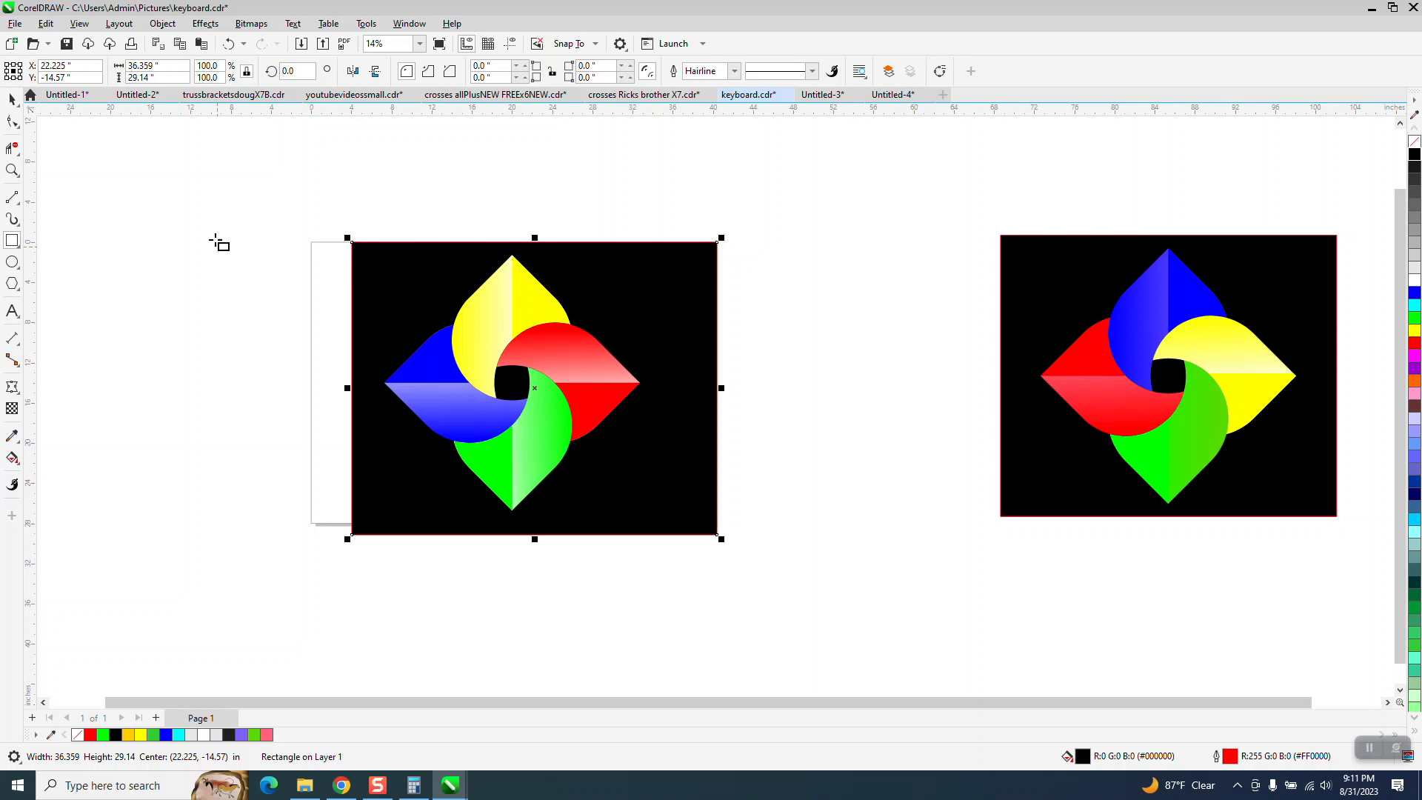
left_click(12, 171)
left_click_drag(408, 263, 801, 535)
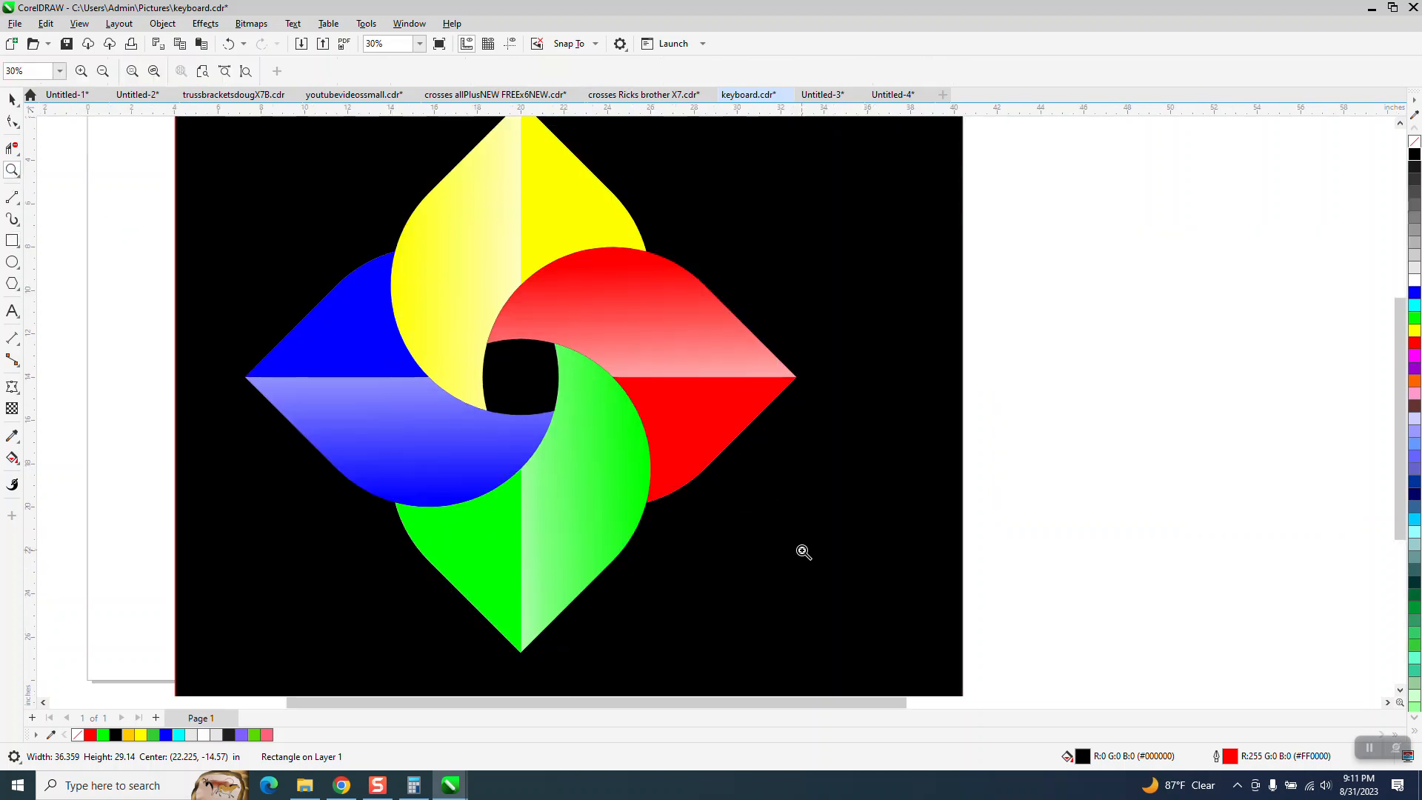